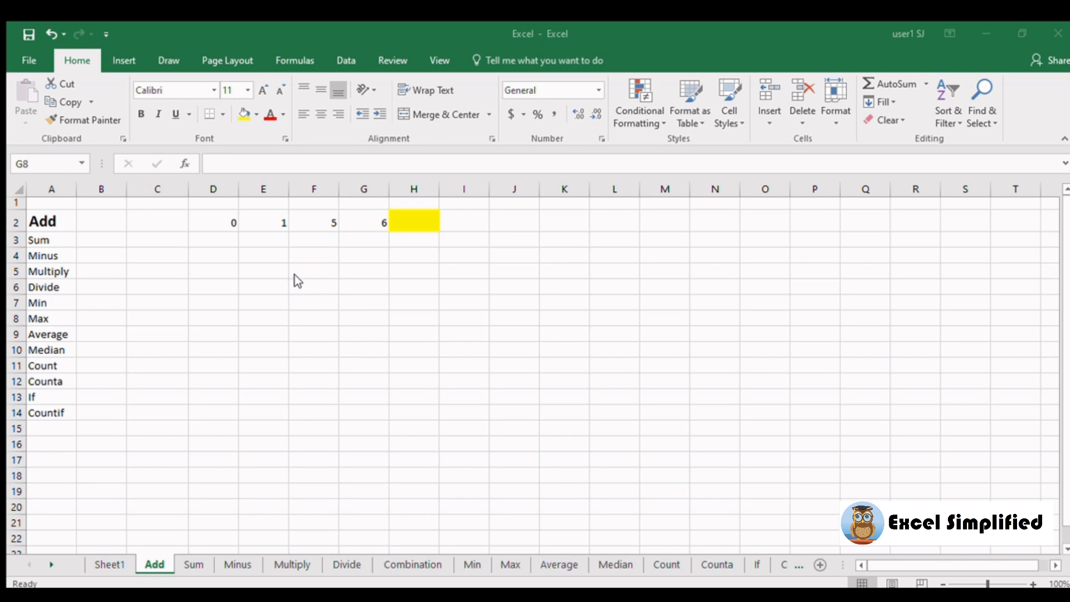
Add the four numbers in row 2 of the Add sheet by entering =D2+E2+F2+G2 in cell H2.
drag(223, 222, 355, 225)
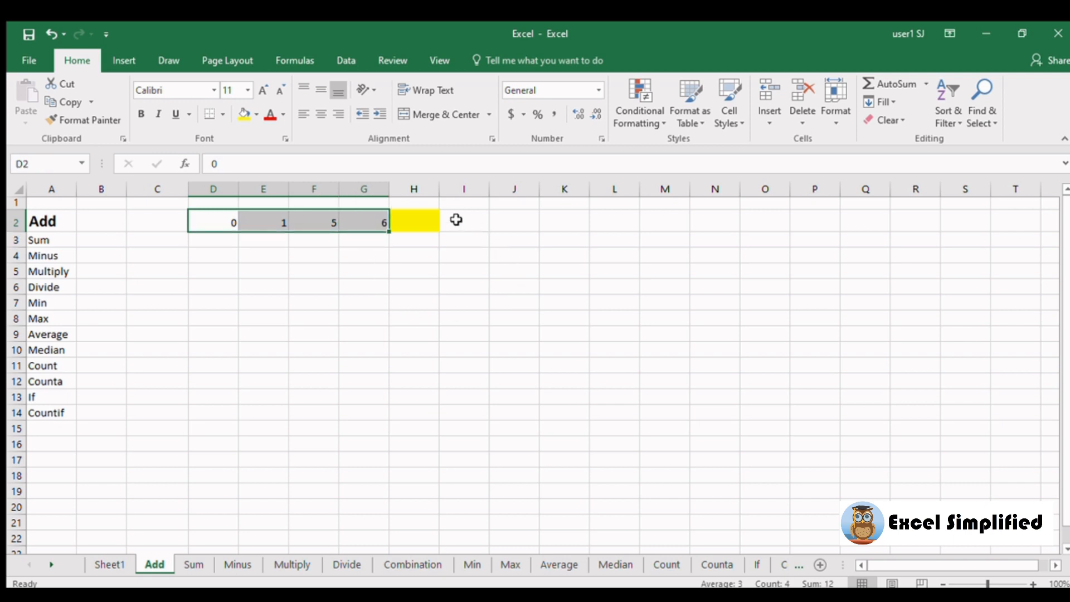
click(428, 220)
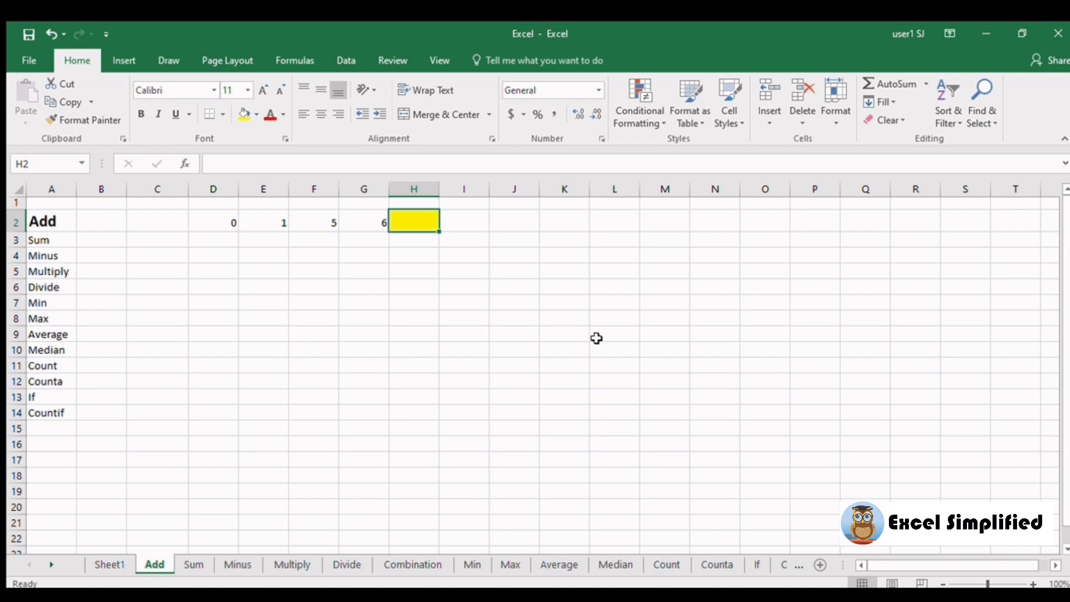
text(=)
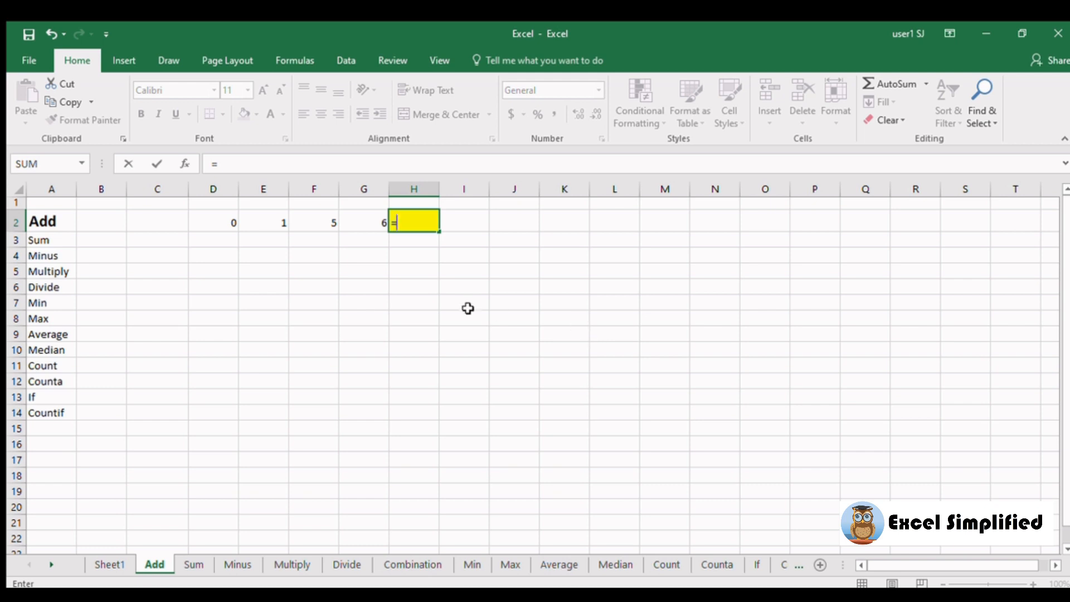
click(235, 224)
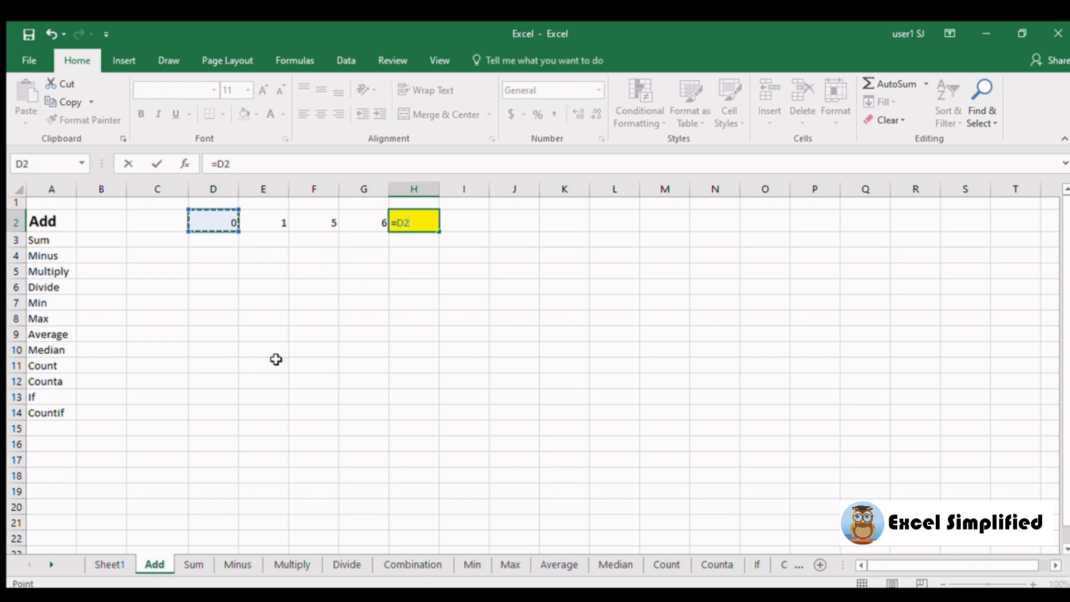
text(+)
click(272, 217)
text(+)
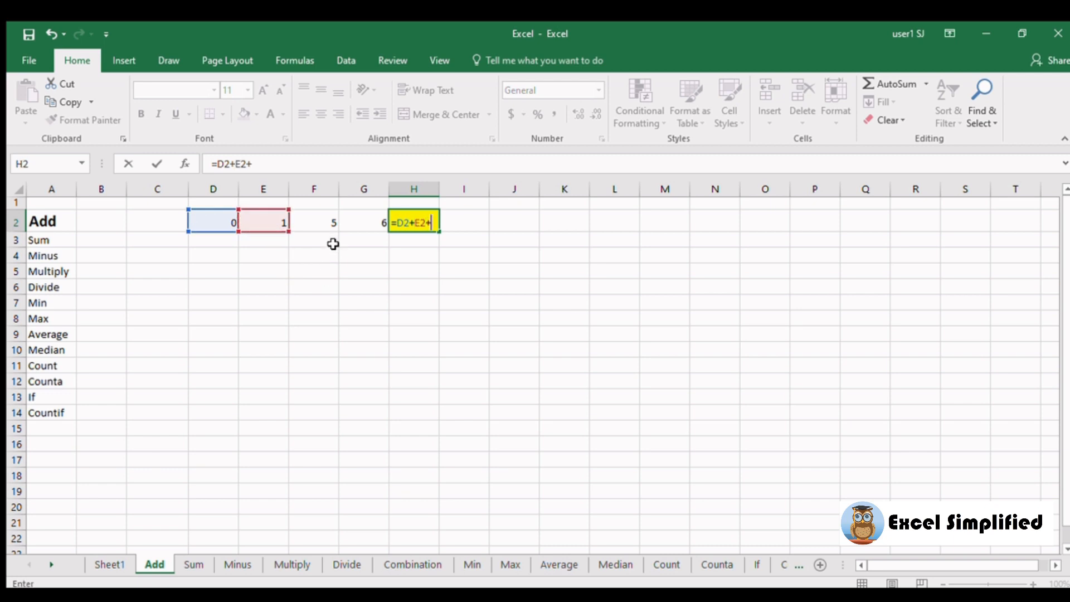
click(319, 217)
text(+)
click(363, 217)
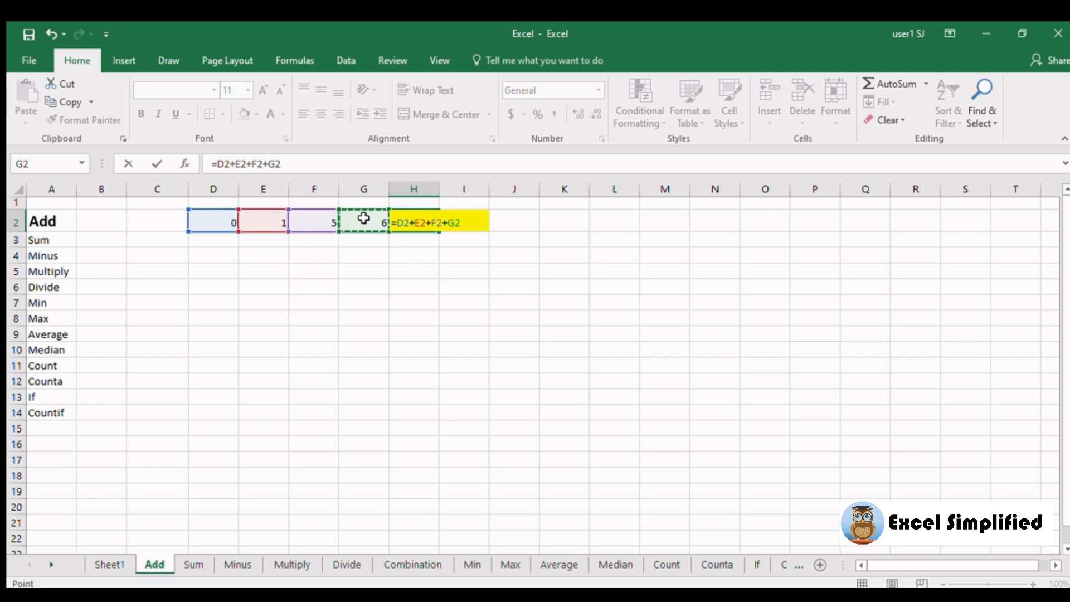
key(Return)
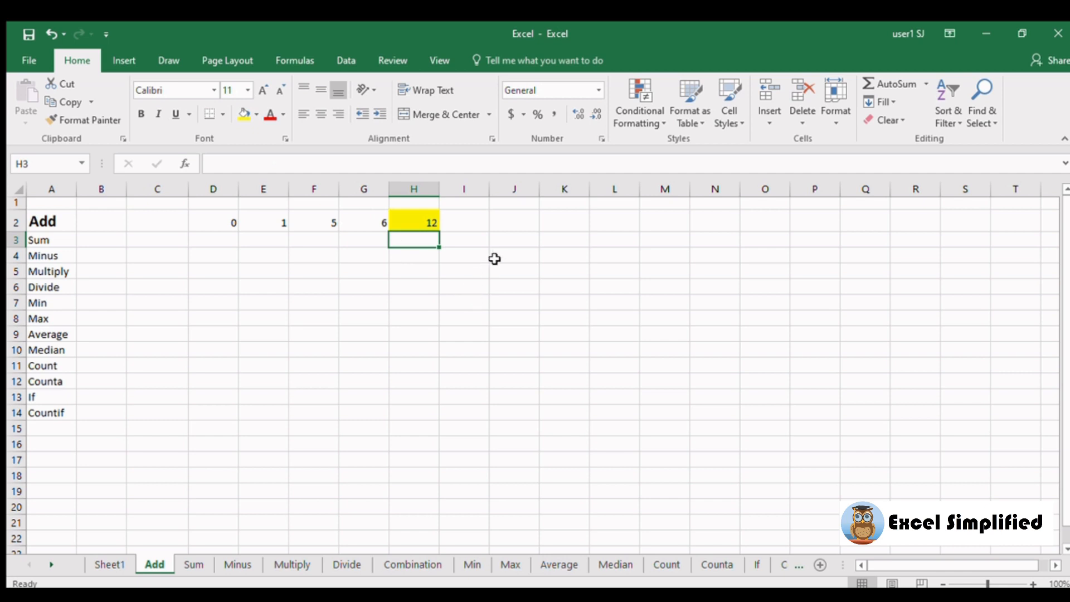
On the Sum sheet, total the number block N3:P11 with a SUM formula in the yellow cell P13.
key(ctrl+Page_Down)
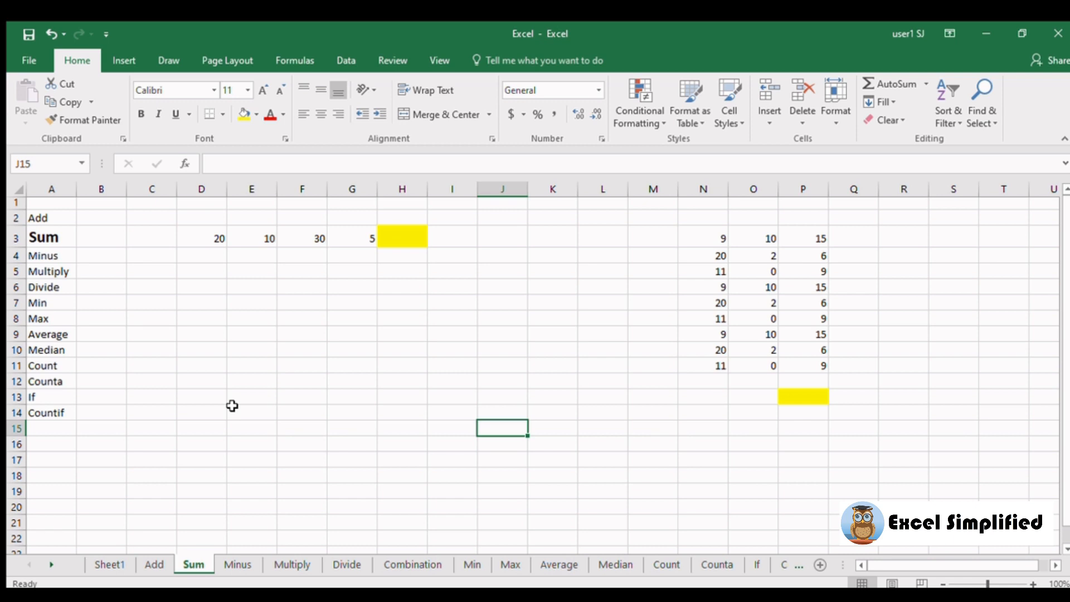
drag(719, 240, 823, 366)
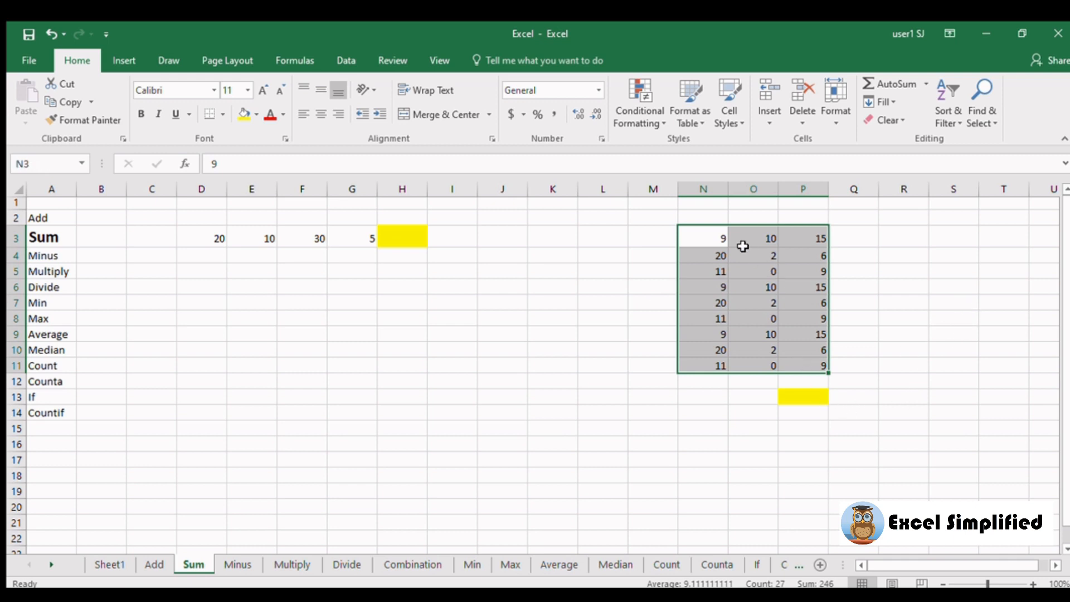
click(711, 237)
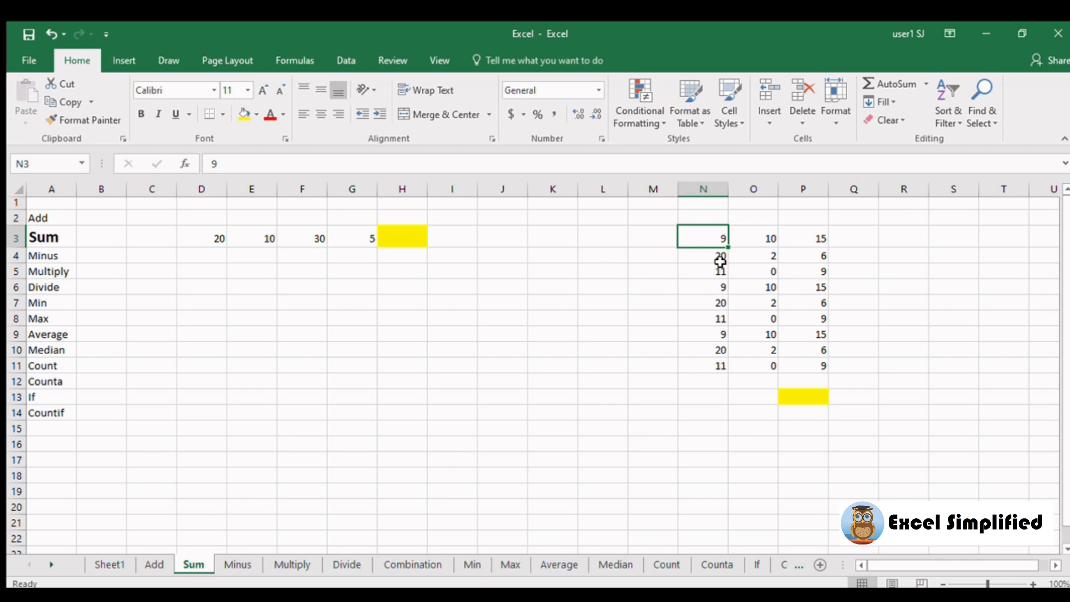
click(804, 396)
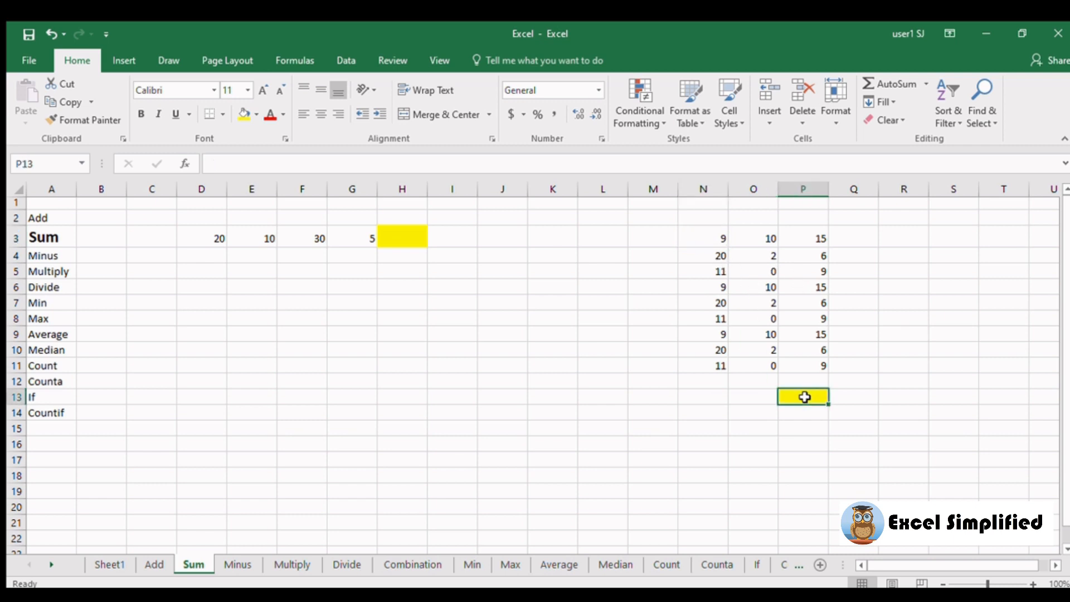
text(=sum()
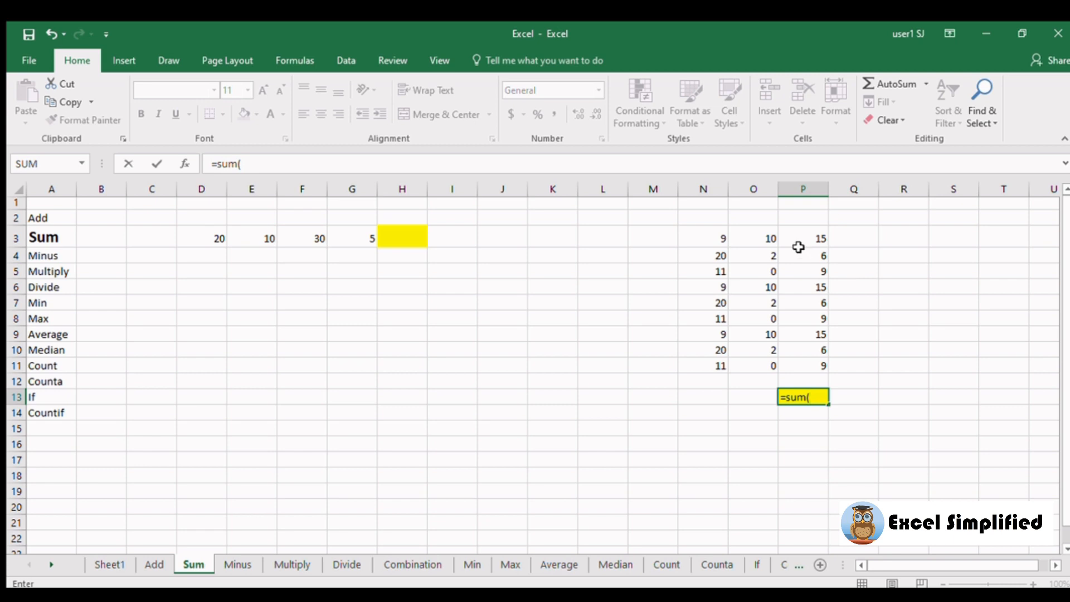
drag(703, 238, 793, 361)
text())
key(Return)
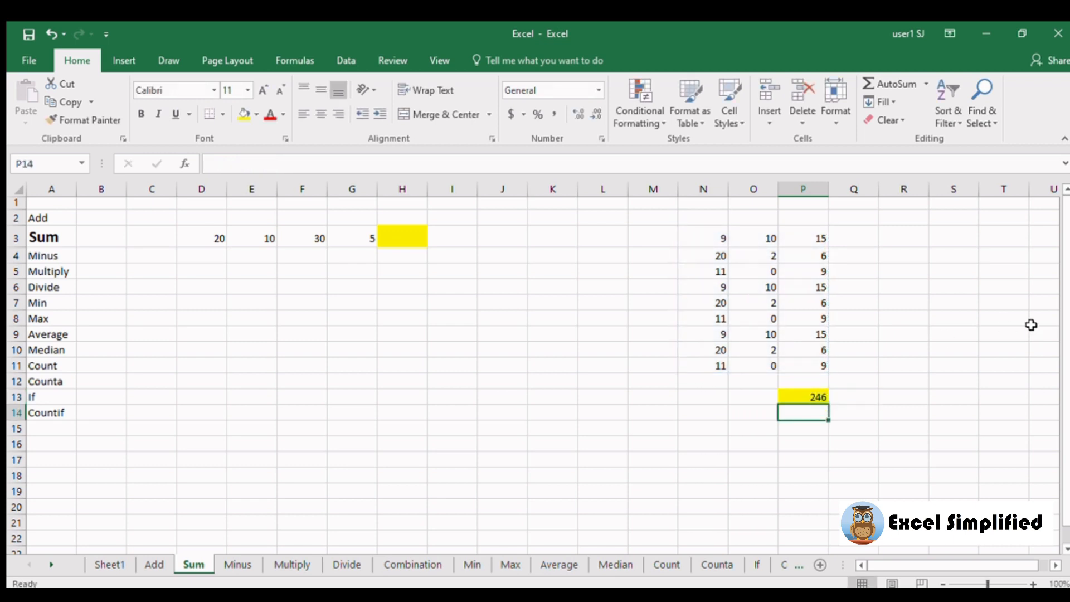
Total the four numbers in row 3 of the Sum sheet by entering =sum(D3:G3) in cell H3.
drag(717, 238, 808, 363)
click(882, 415)
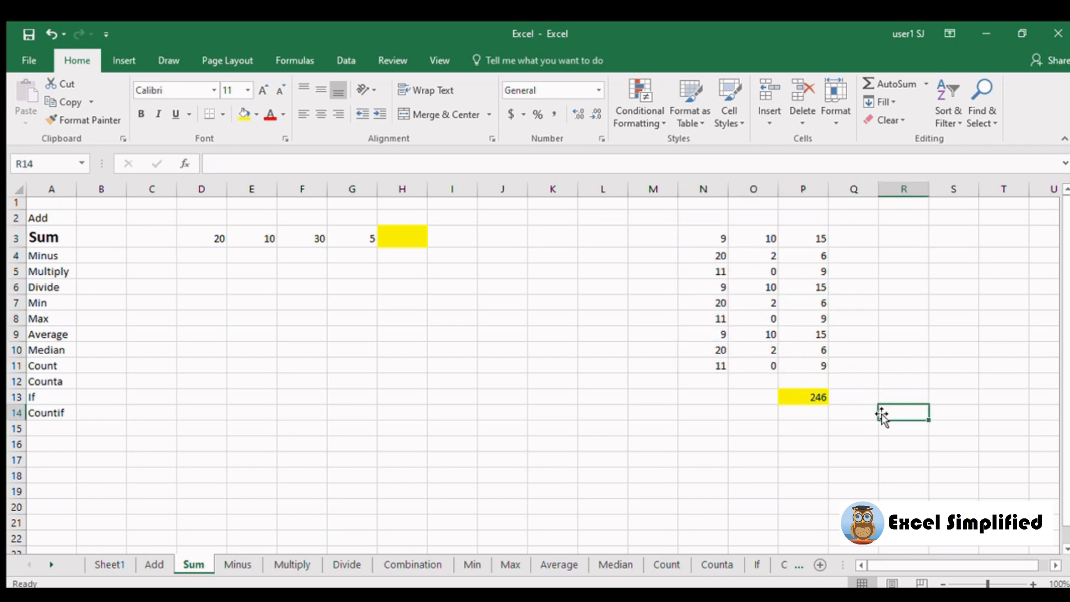
click(410, 230)
text(=)
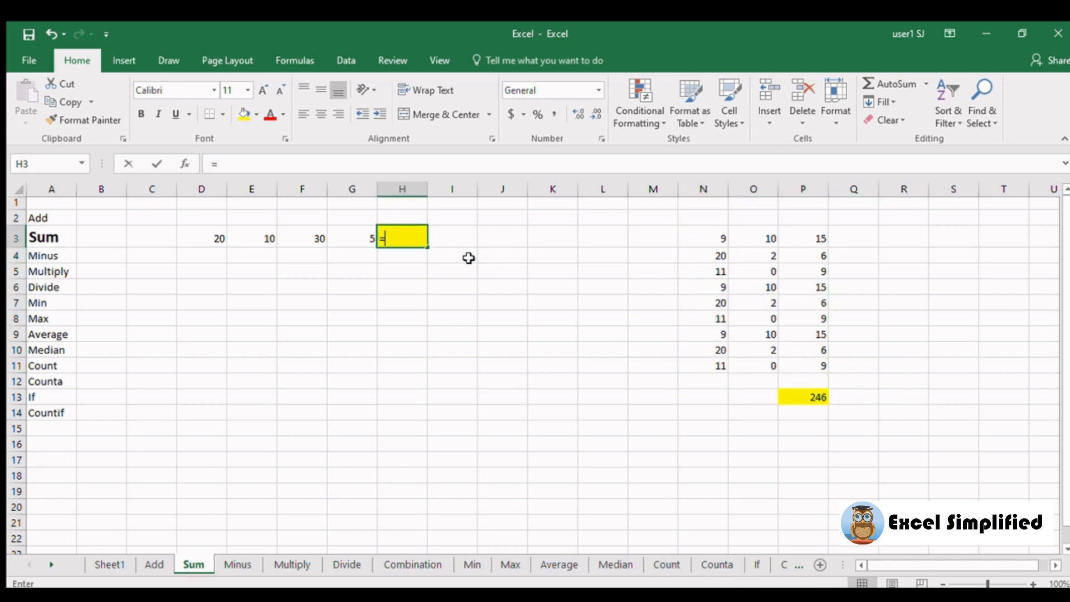
text(sum()
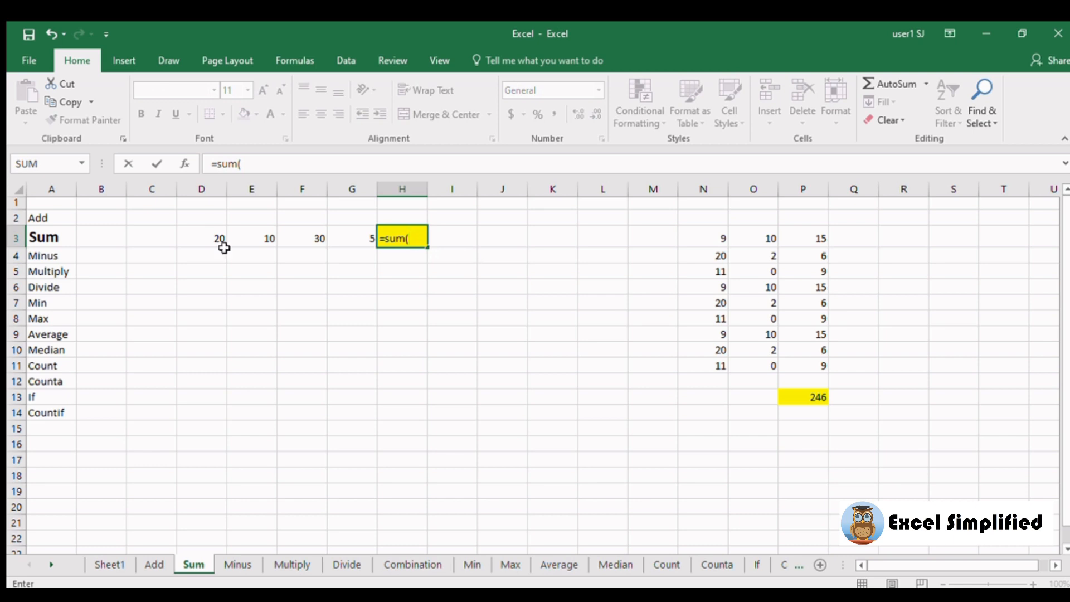
drag(204, 243, 343, 244)
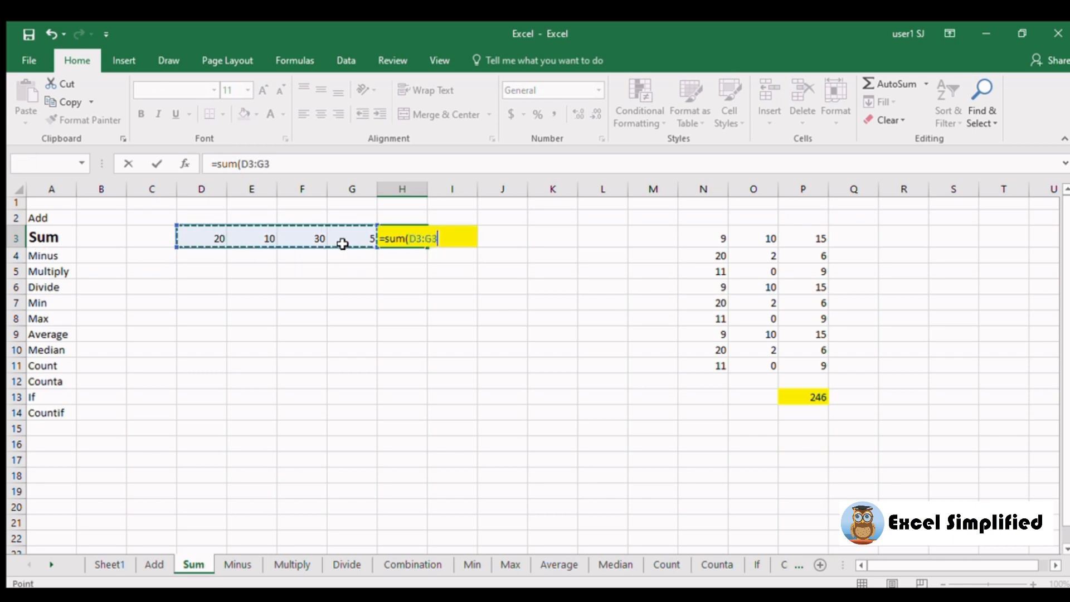
text())
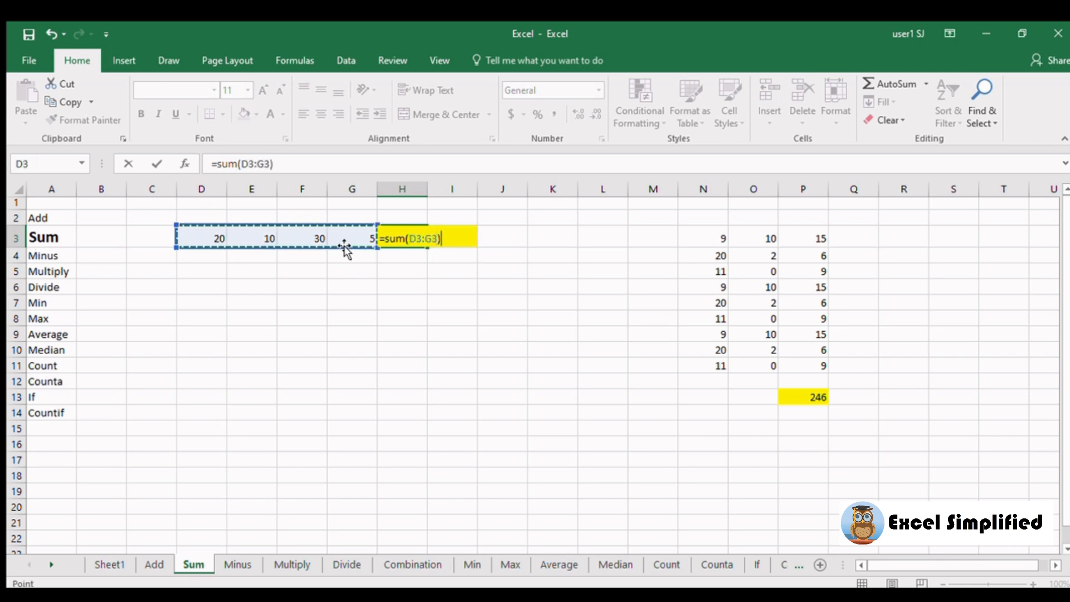
key(Return)
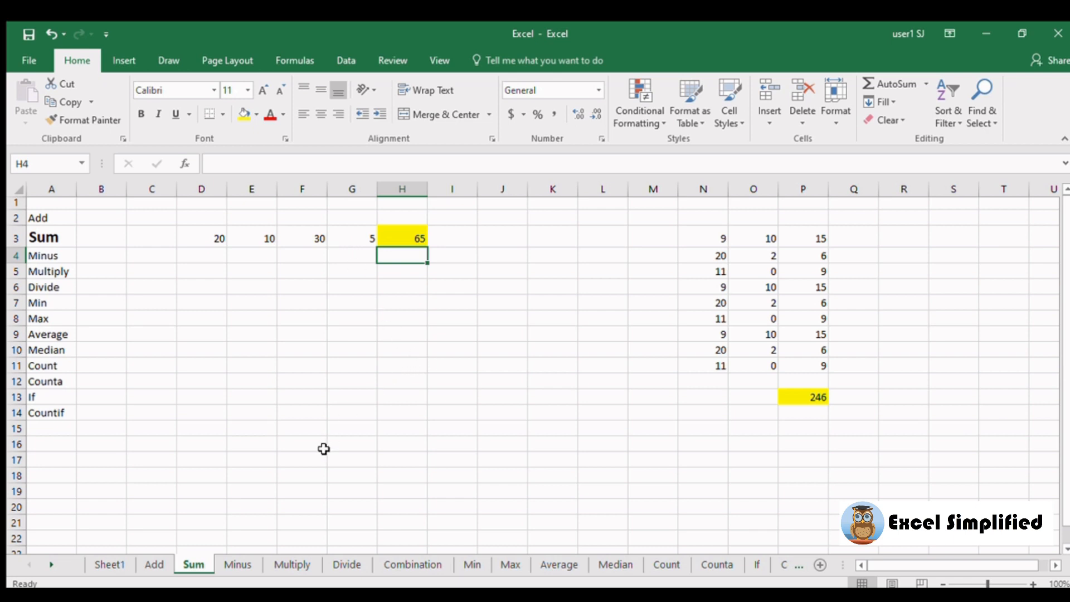
On the Minus sheet, subtract the row 4 numbers in sequence by entering =D4-E4-F4-G4 in cell H4.
click(226, 565)
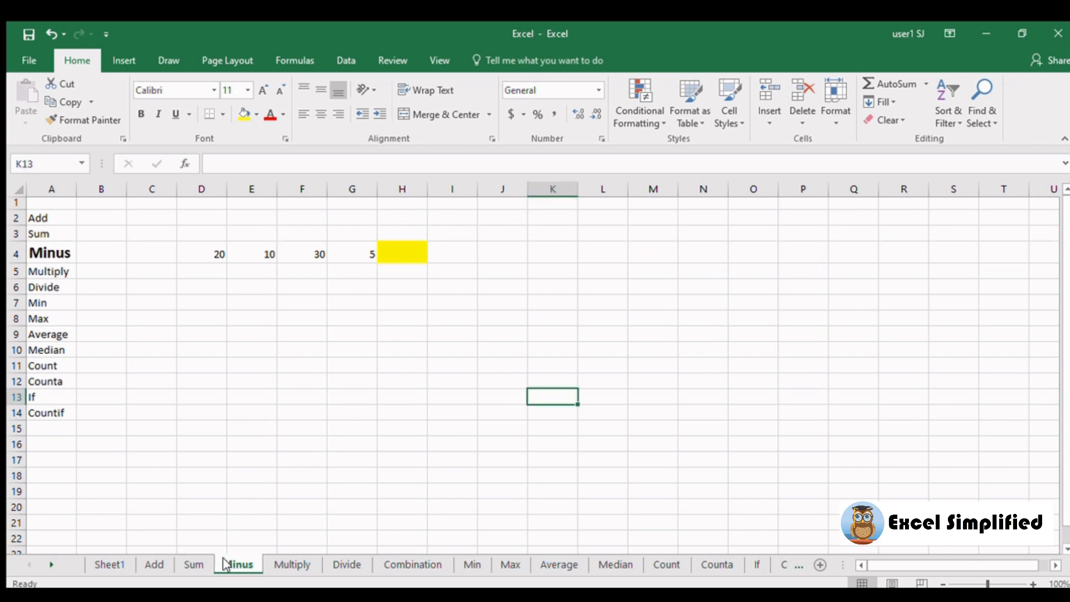
click(399, 250)
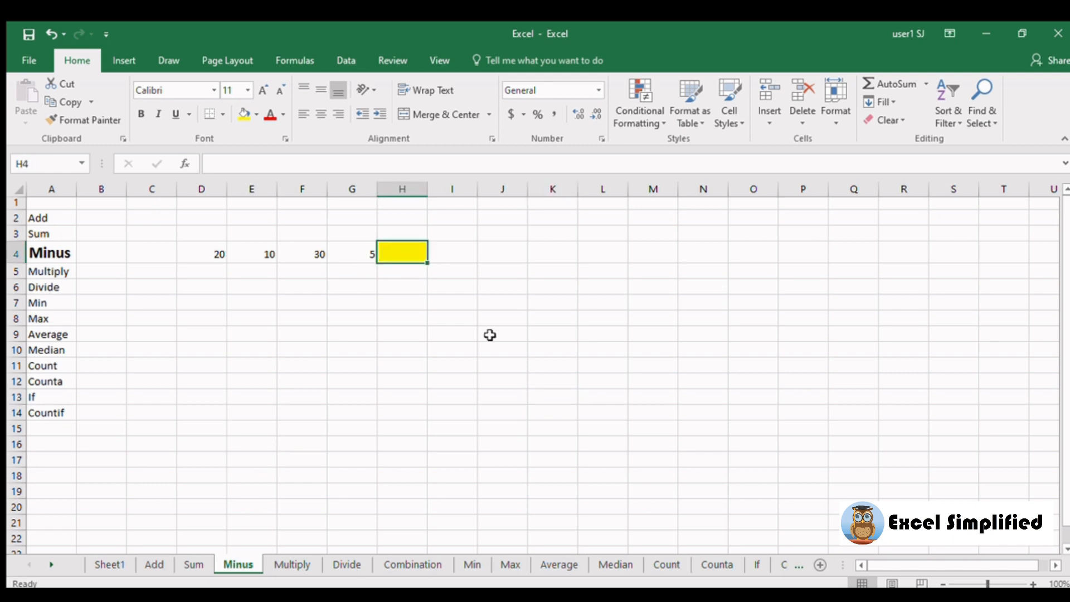
text(=)
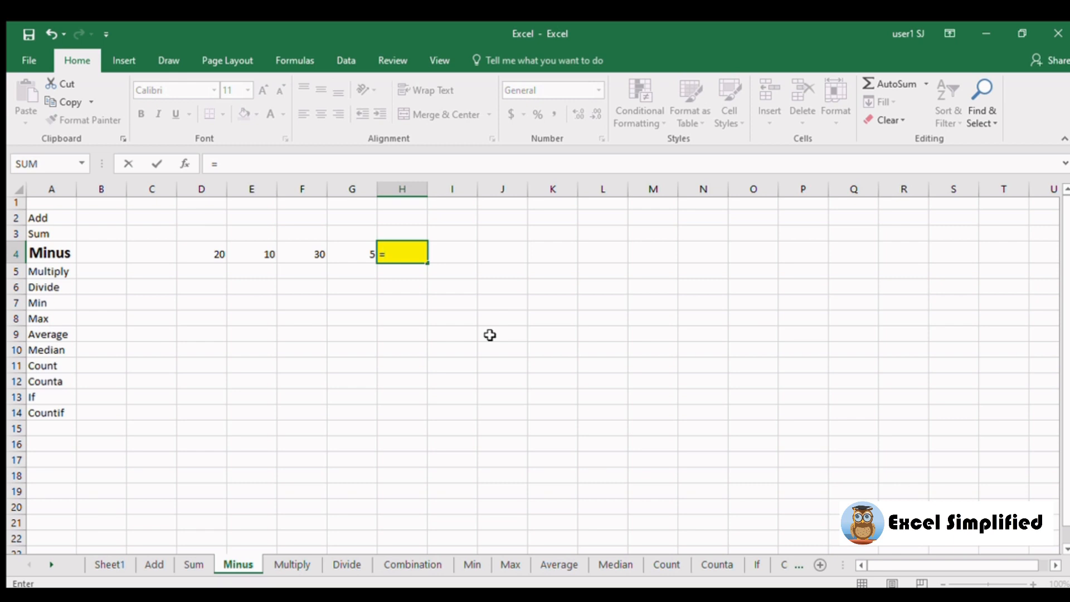
click(207, 257)
text(-)
click(271, 249)
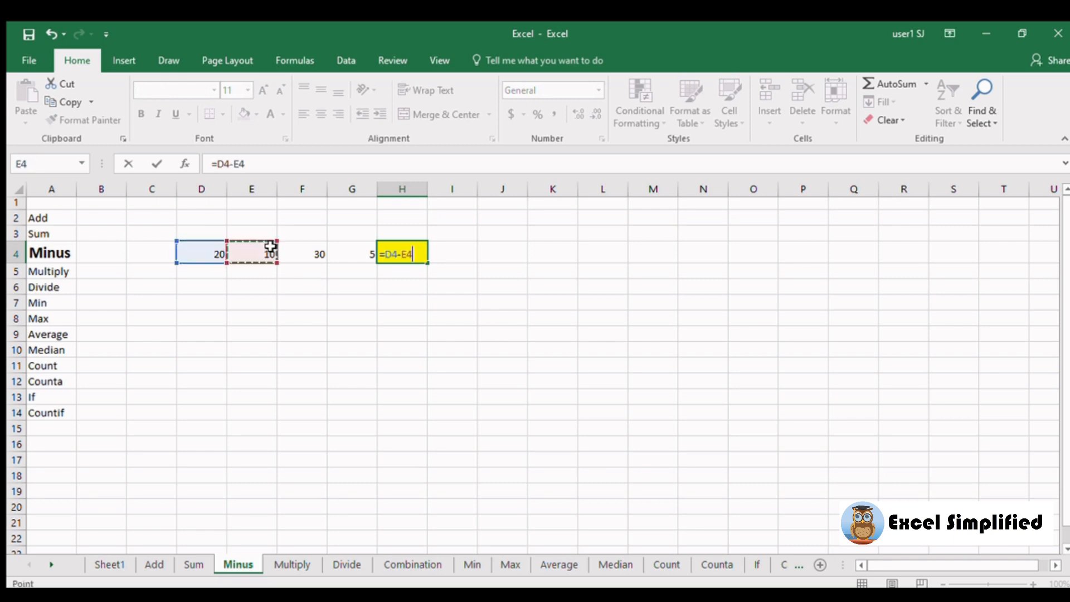
text(-)
click(306, 255)
text(-)
click(365, 254)
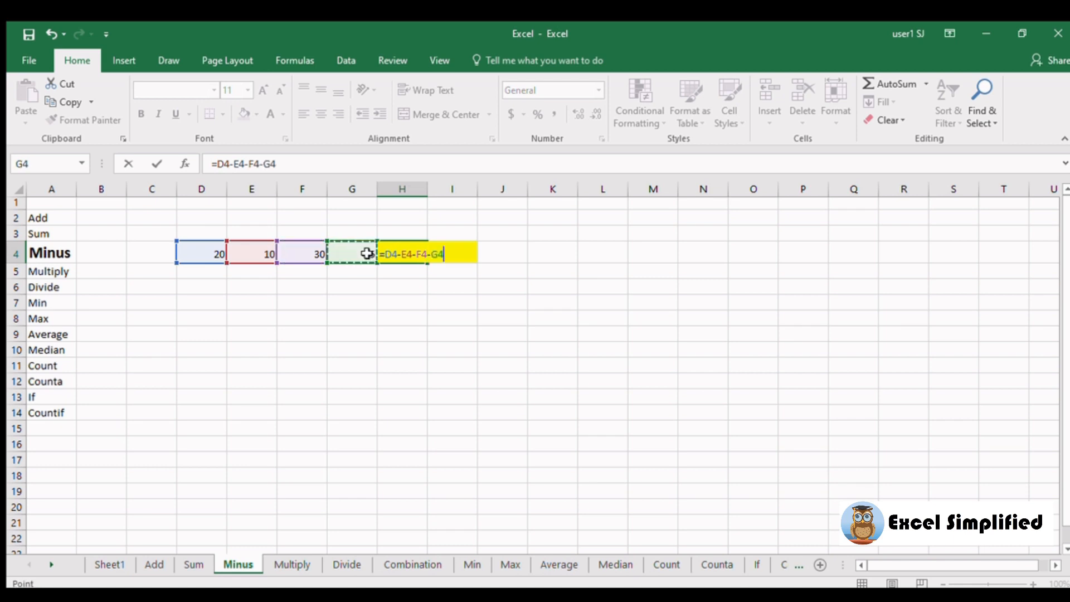
key(Return)
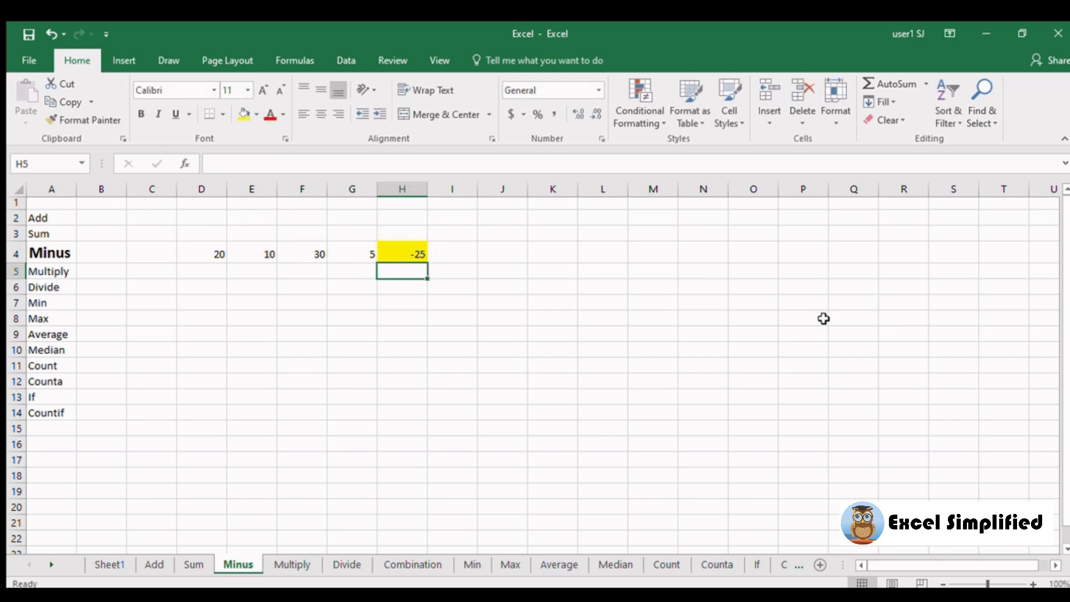
On the Multiply sheet, multiply the two numbers in row 5 by entering =D5*E5 in cell F5.
click(288, 564)
click(496, 338)
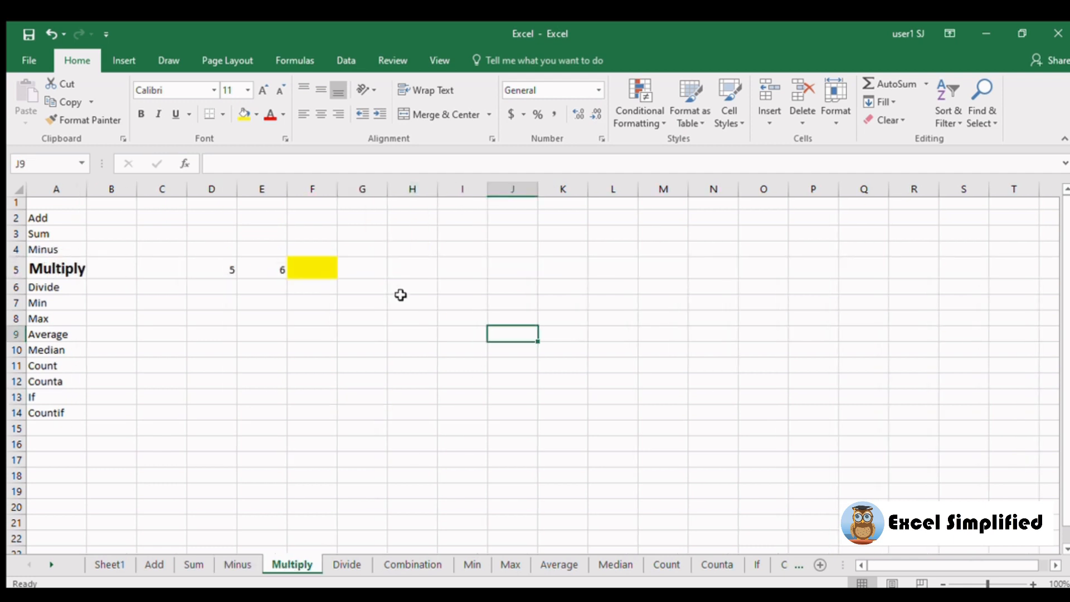
click(321, 267)
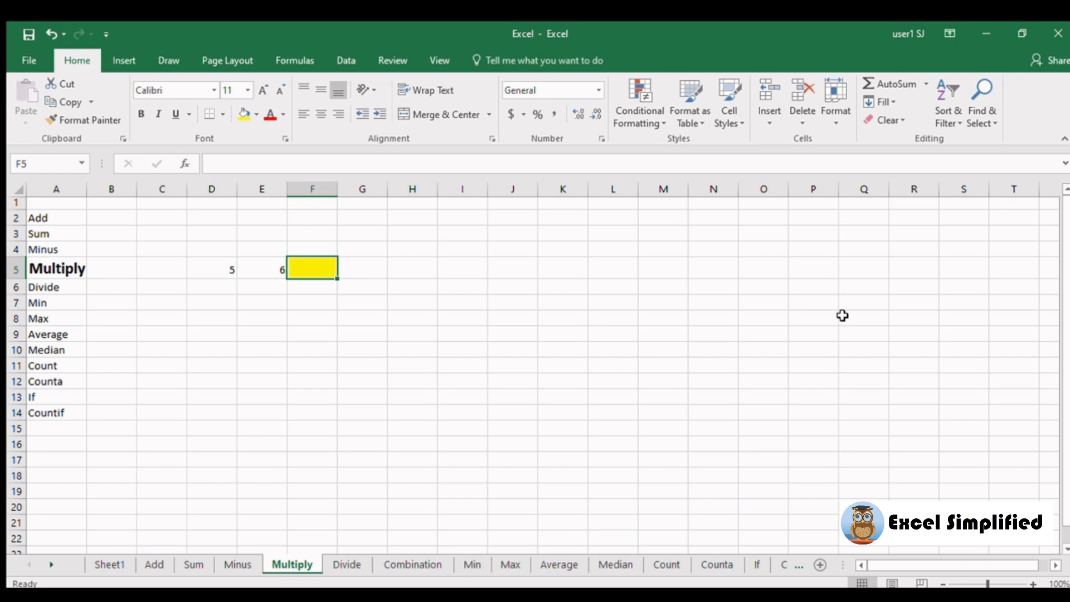
text(=)
key(Left)
key(Left)
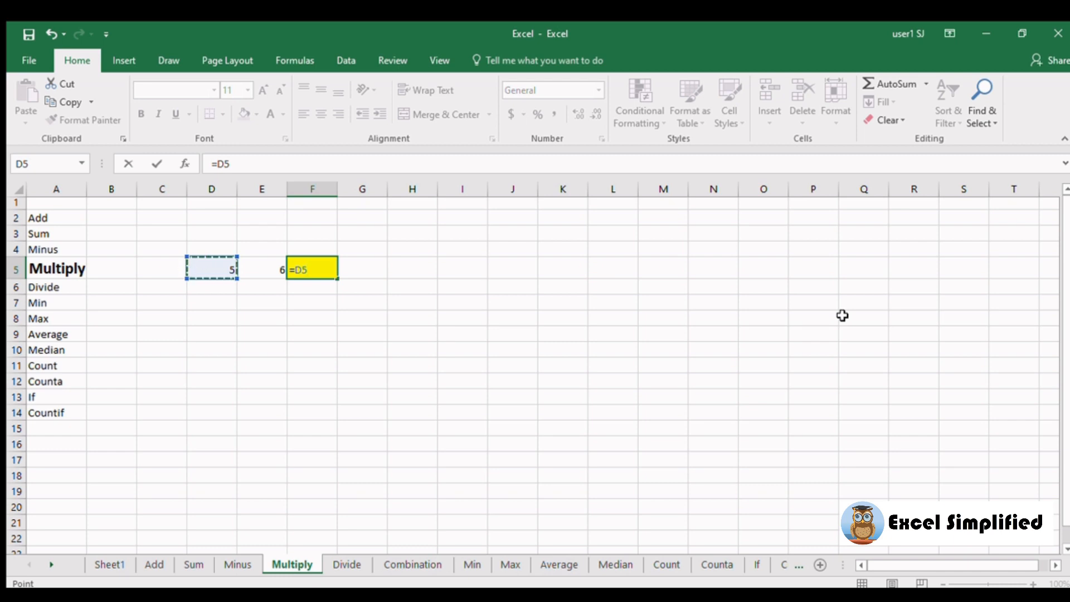
text(*)
click(270, 264)
key(Return)
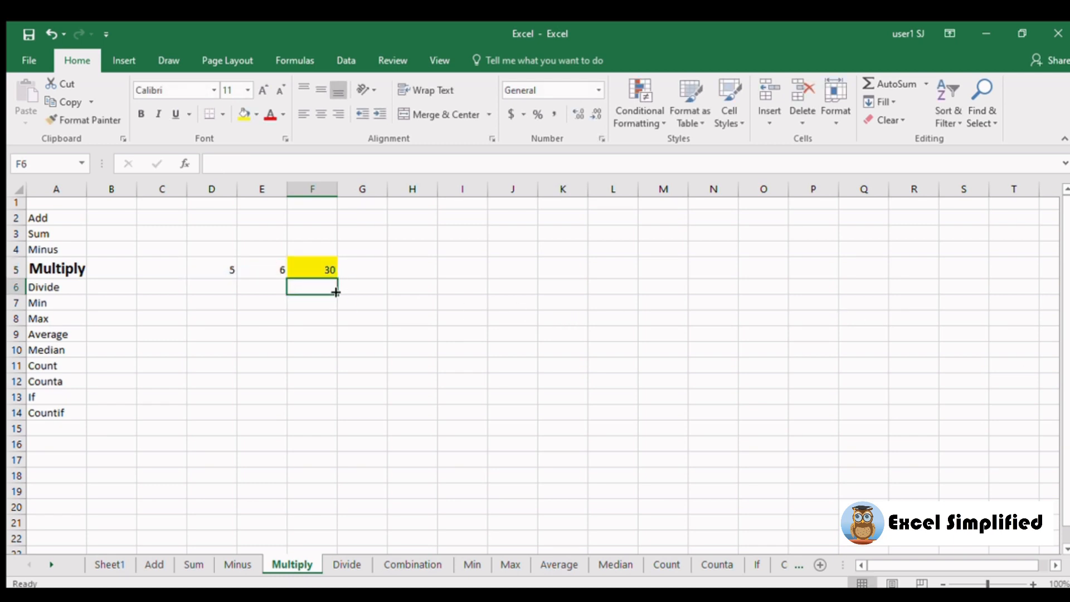
On the Divide sheet, divide the first number in row 6 by the second by entering =D6/E6 in cell F6.
click(336, 564)
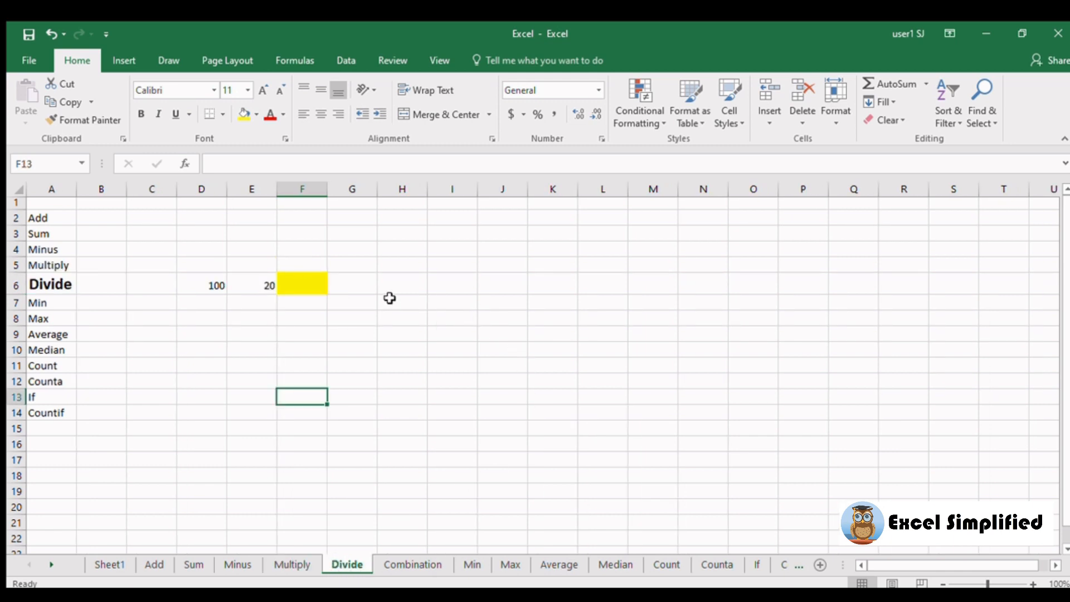
click(311, 282)
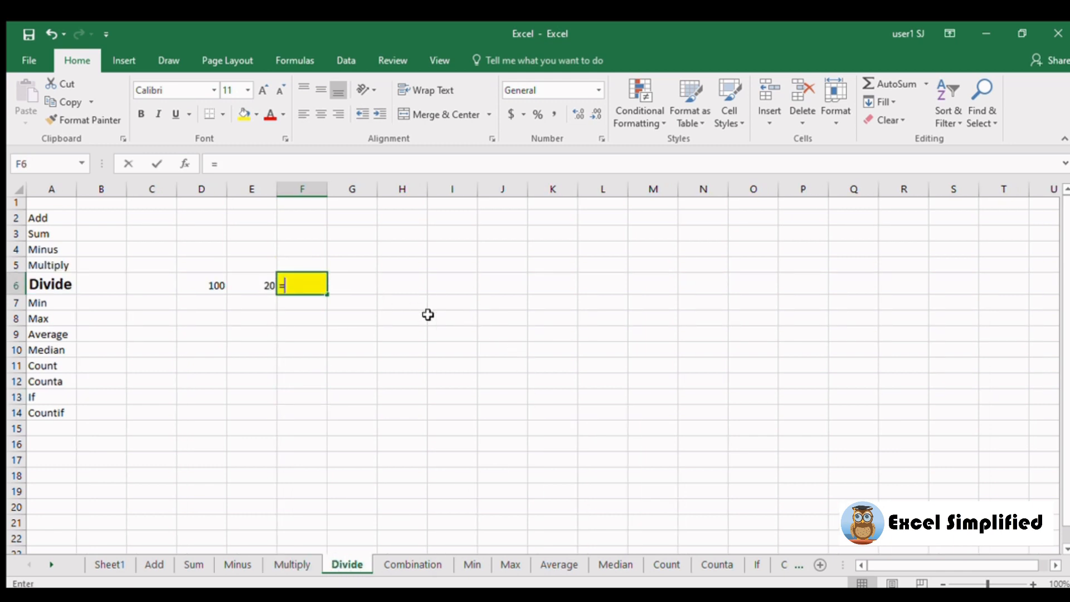
text(=)
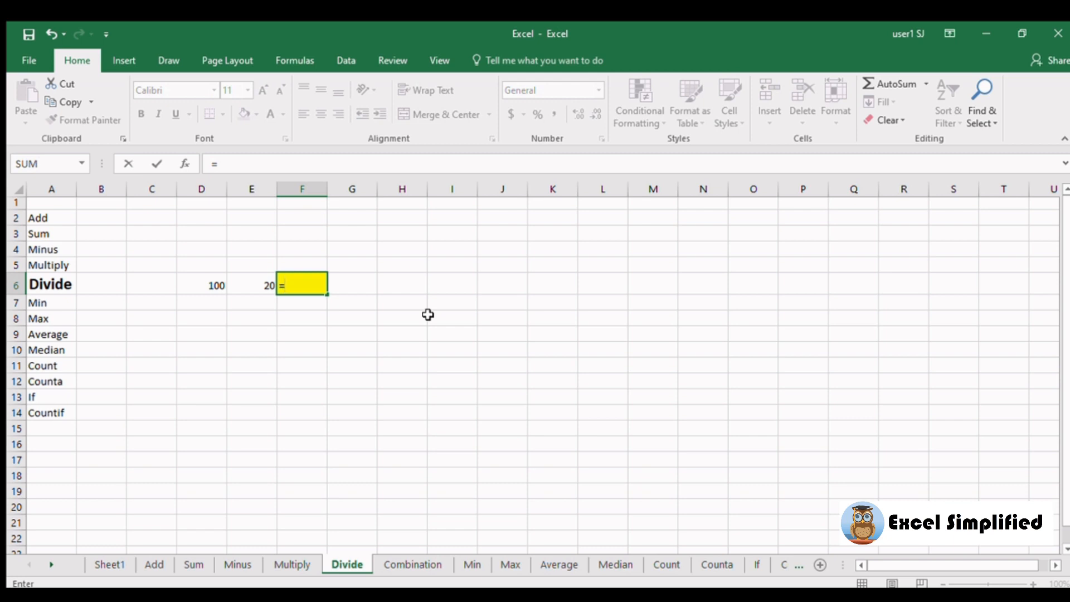
click(215, 287)
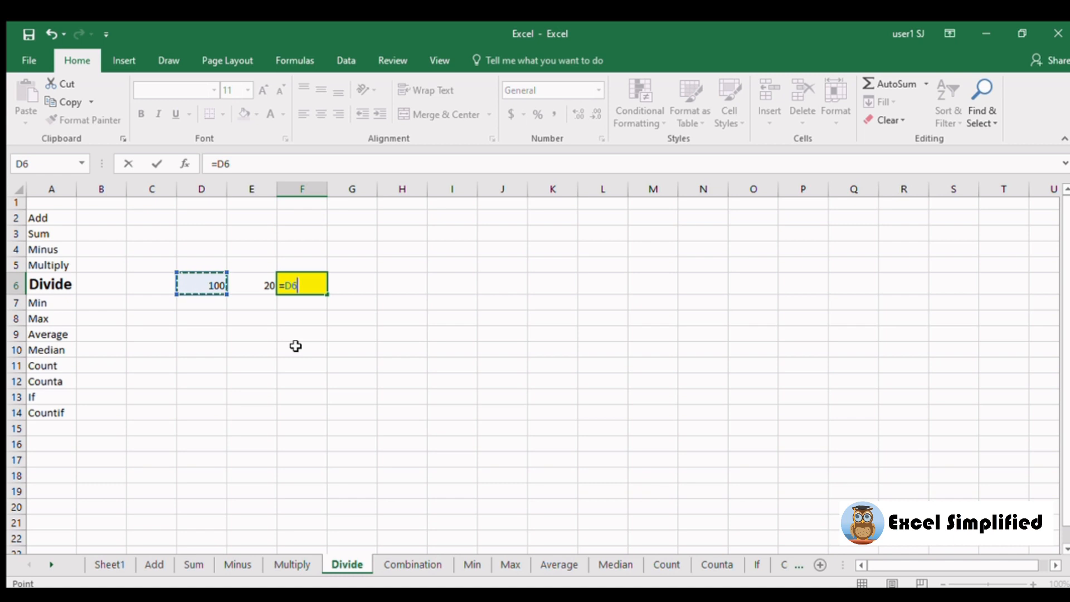
text(/)
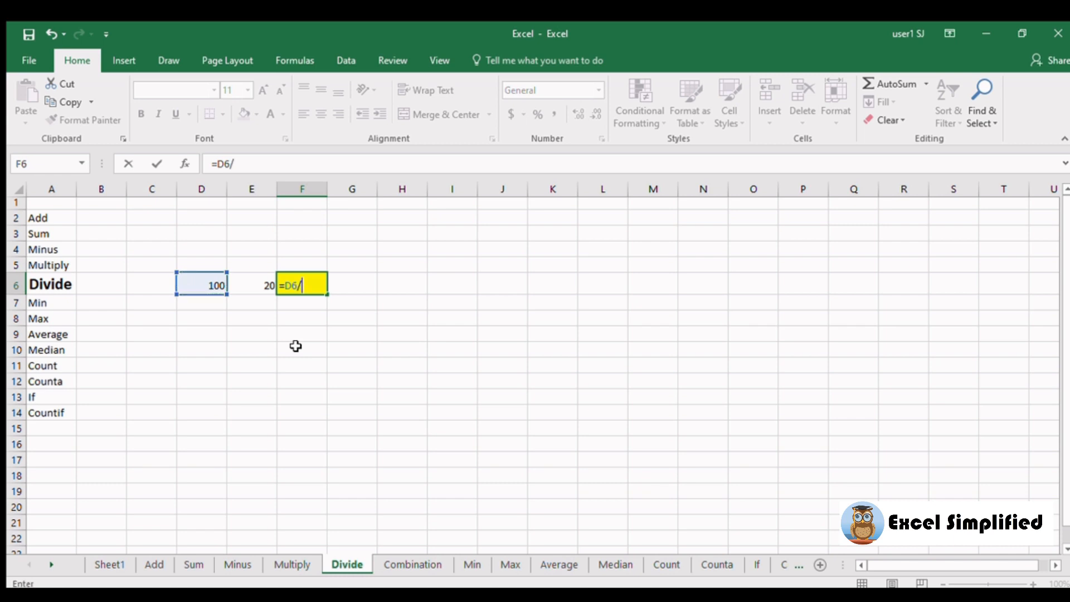
click(249, 287)
key(Return)
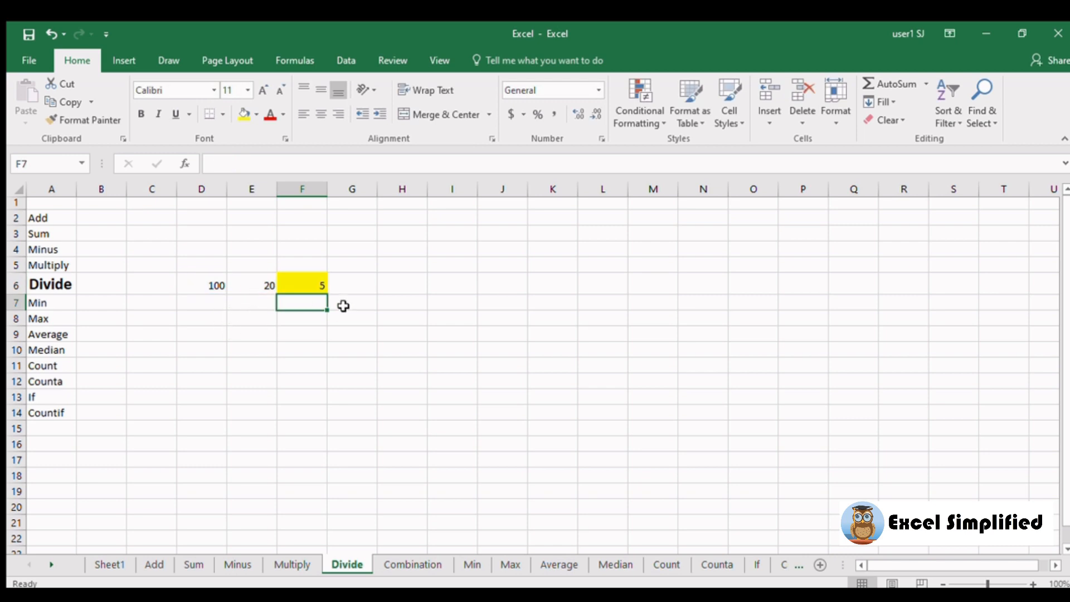
On the Combination sheet, calculate the first expression without brackets by entering =20+80/5*10 in cell D10.
click(406, 564)
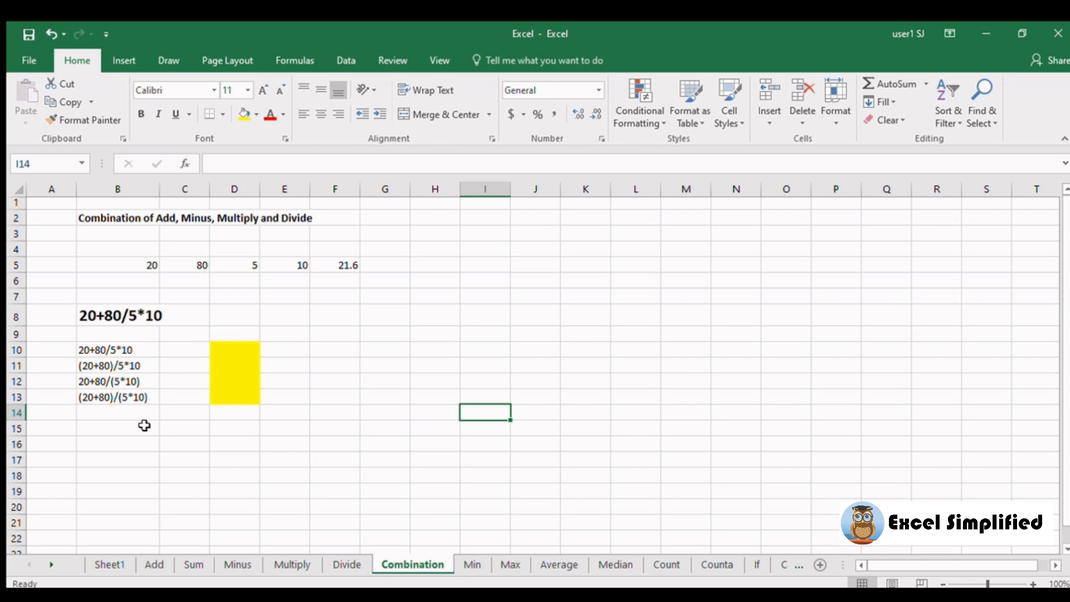
click(144, 351)
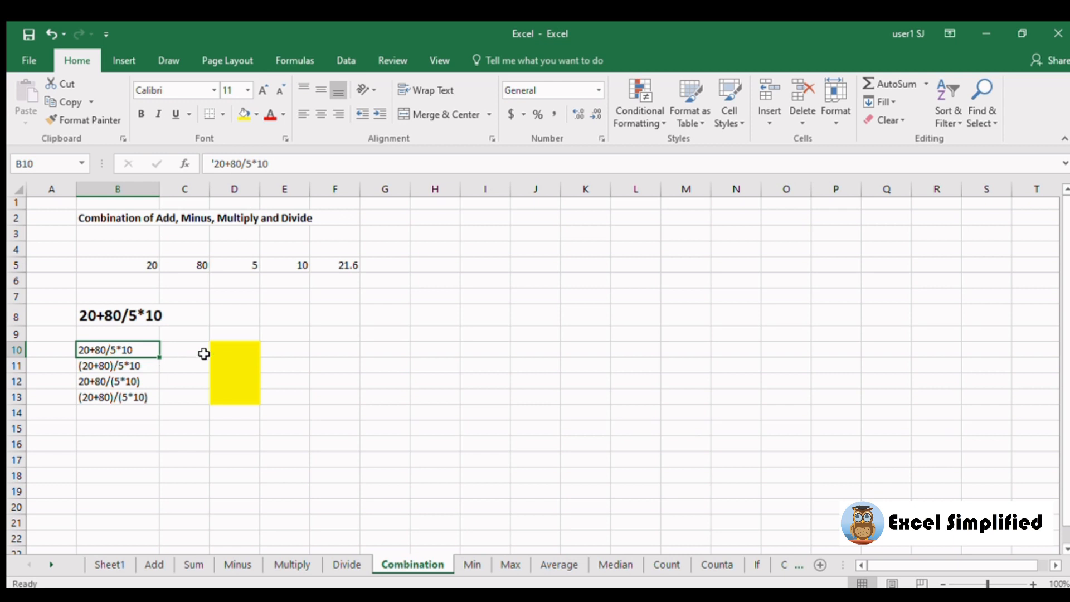
click(221, 350)
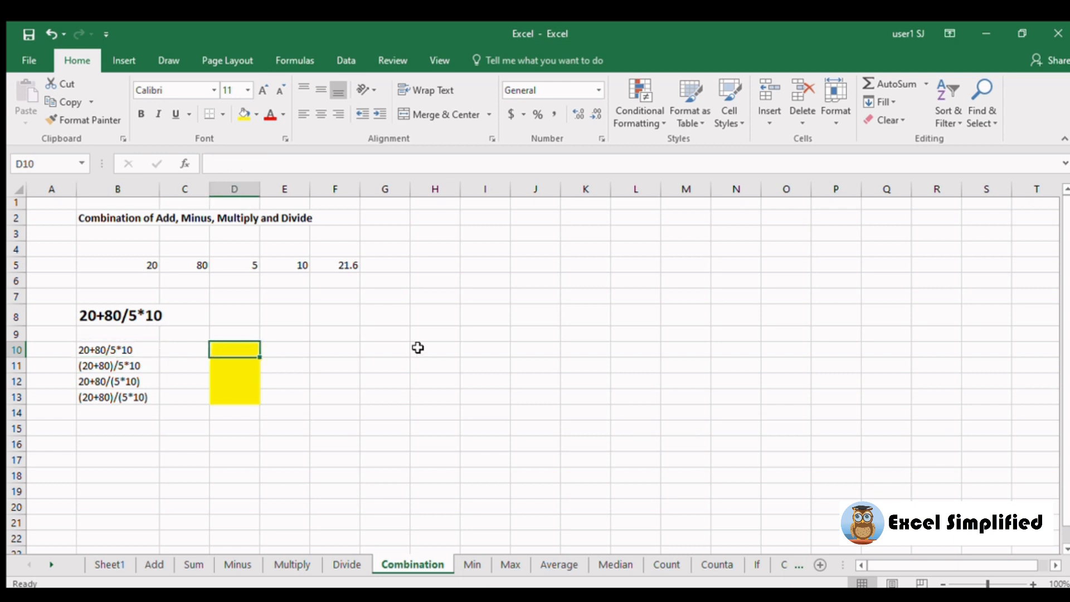
text(=20+80)
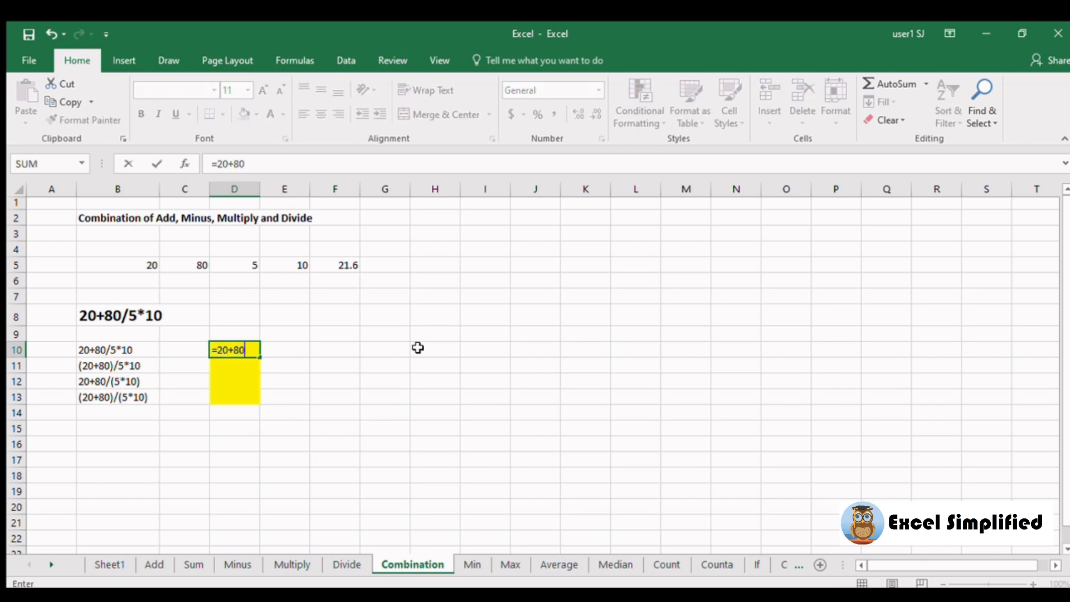
text(/5*10)
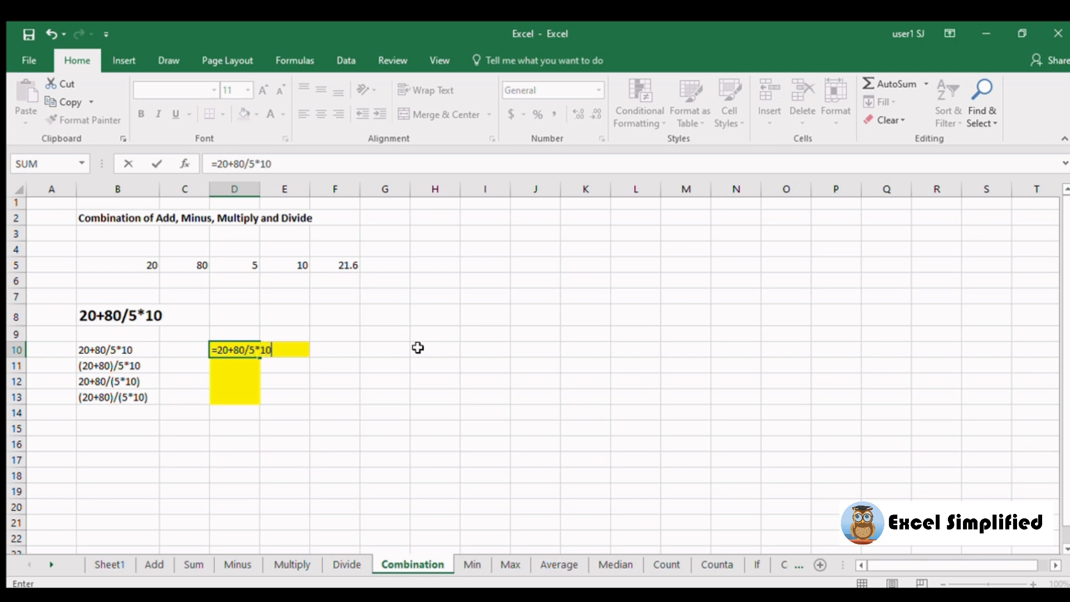
key(Return)
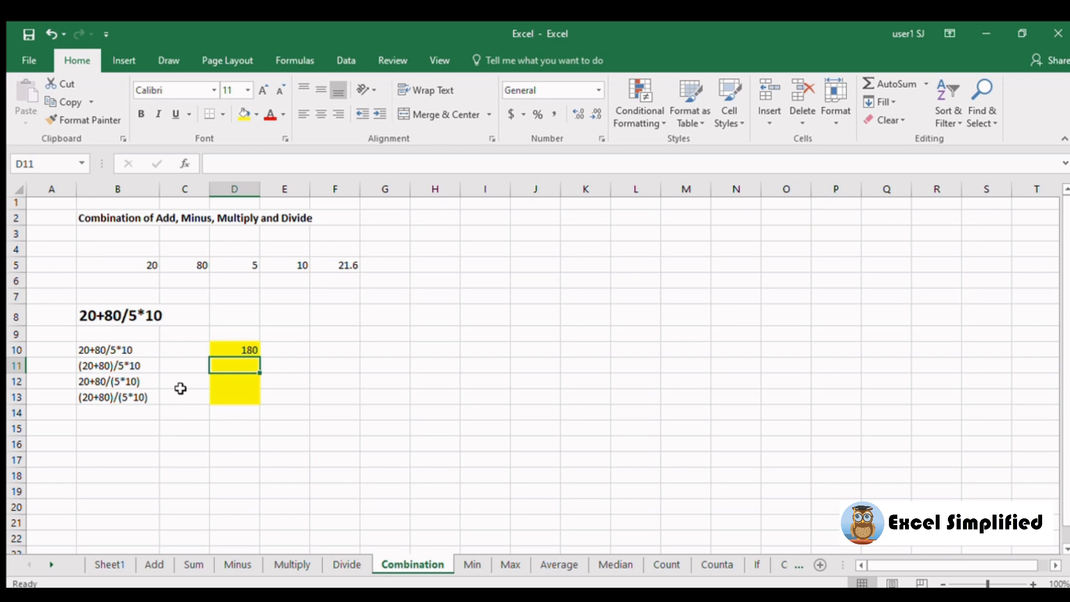
Calculate the expression with the addition bracketed by entering =(20+80)/5*10 in cell D11.
click(150, 374)
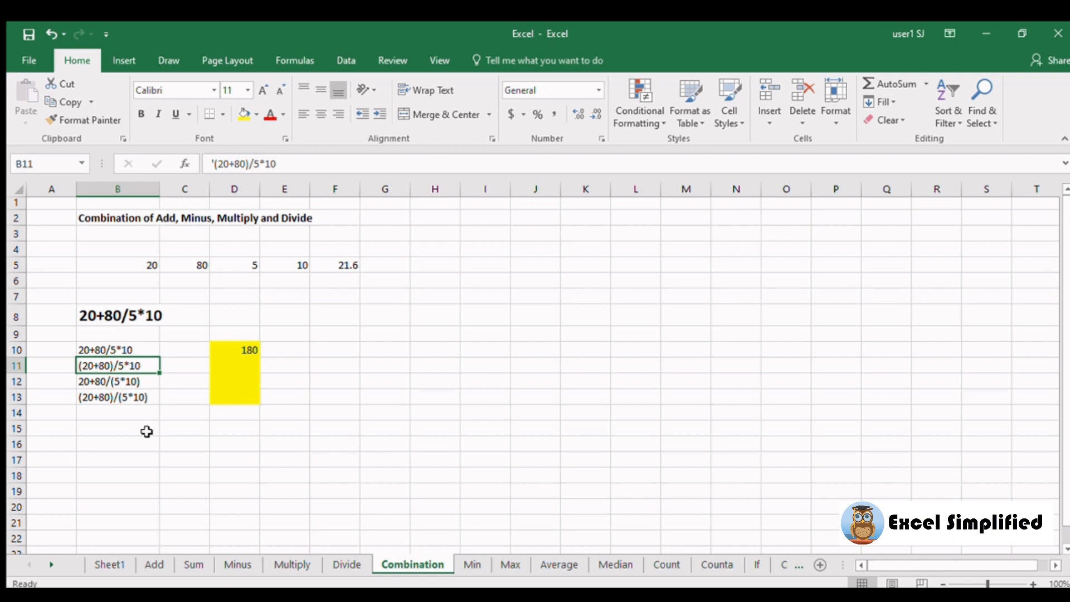
click(240, 363)
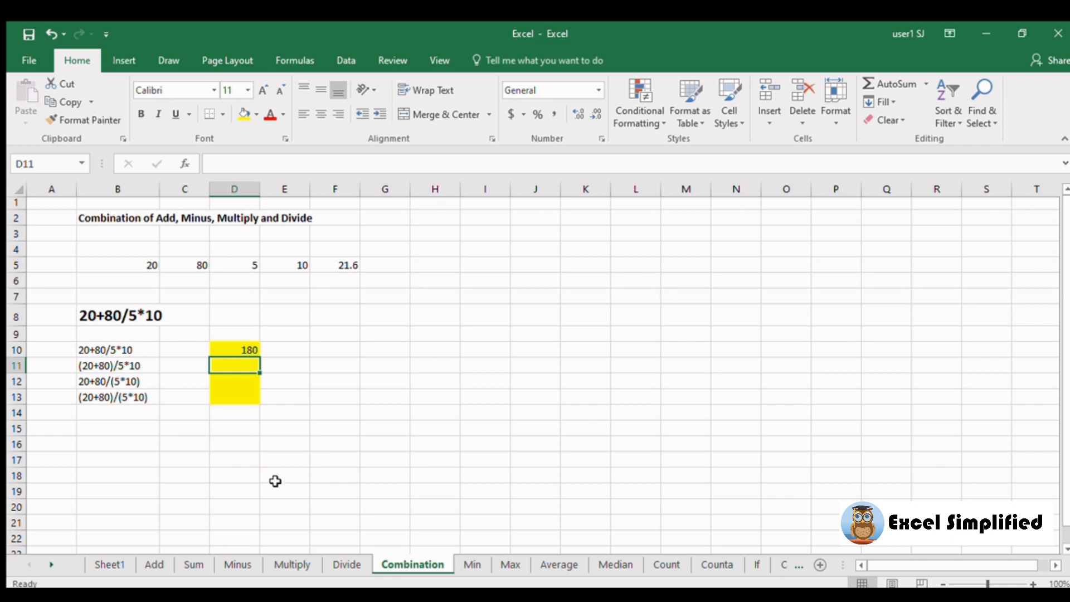
text(=()
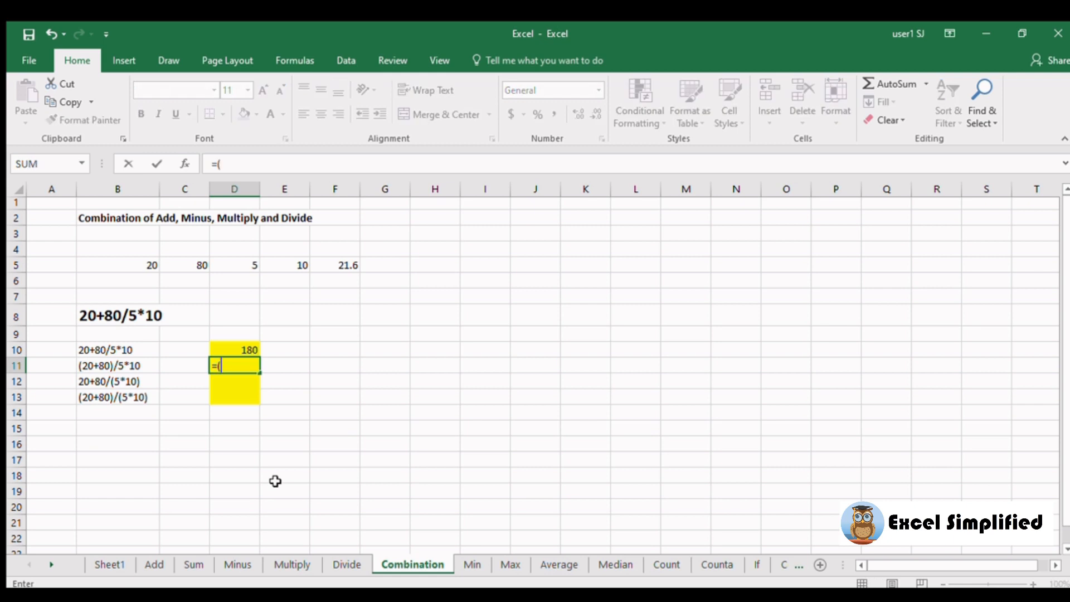
text(20+80)/)
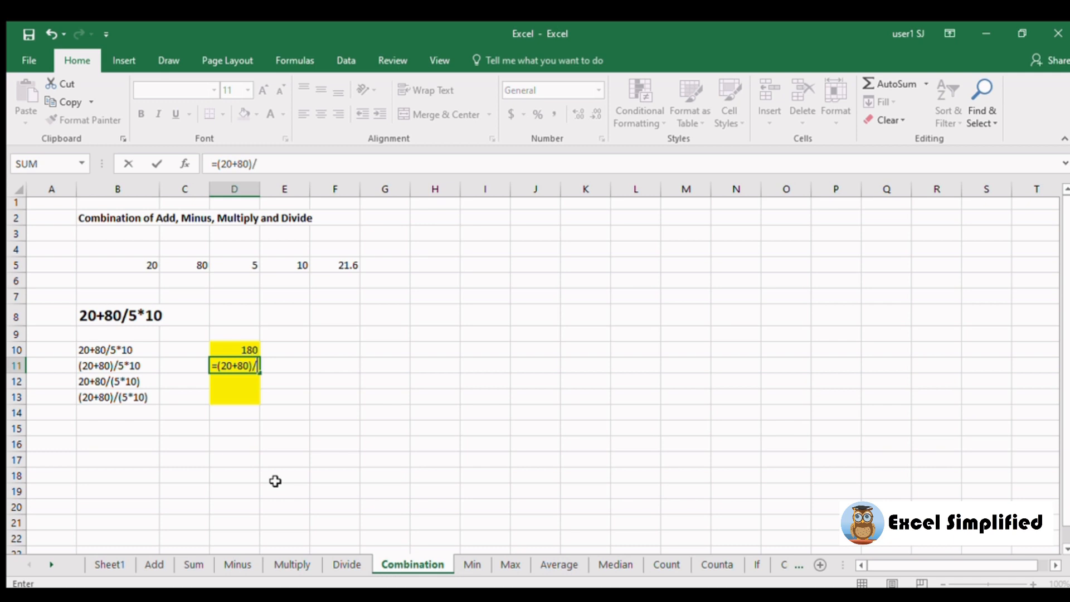
text(5*10)
key(Return)
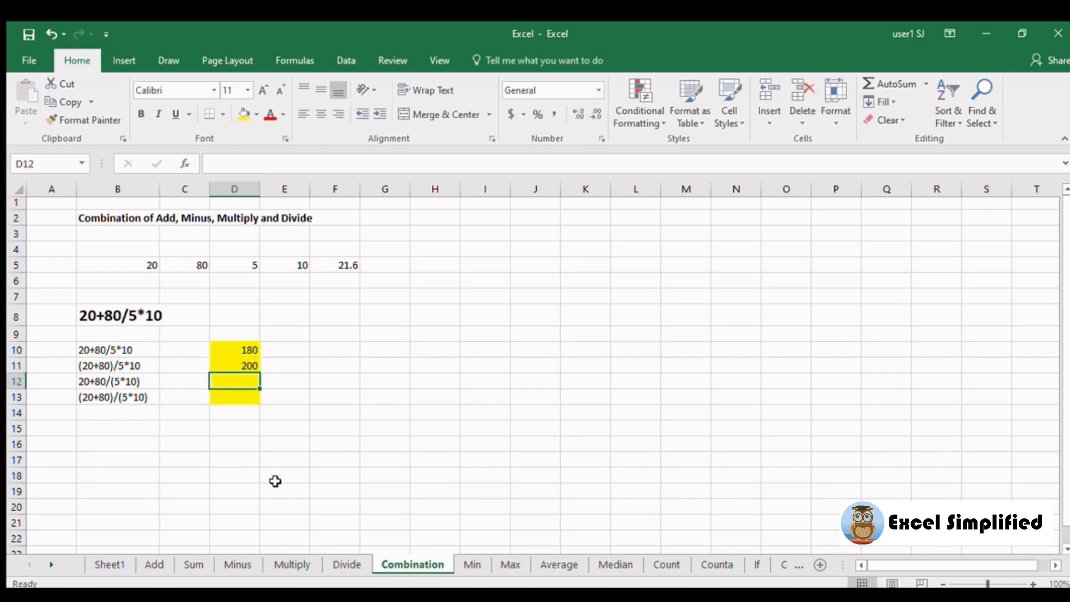
click(252, 366)
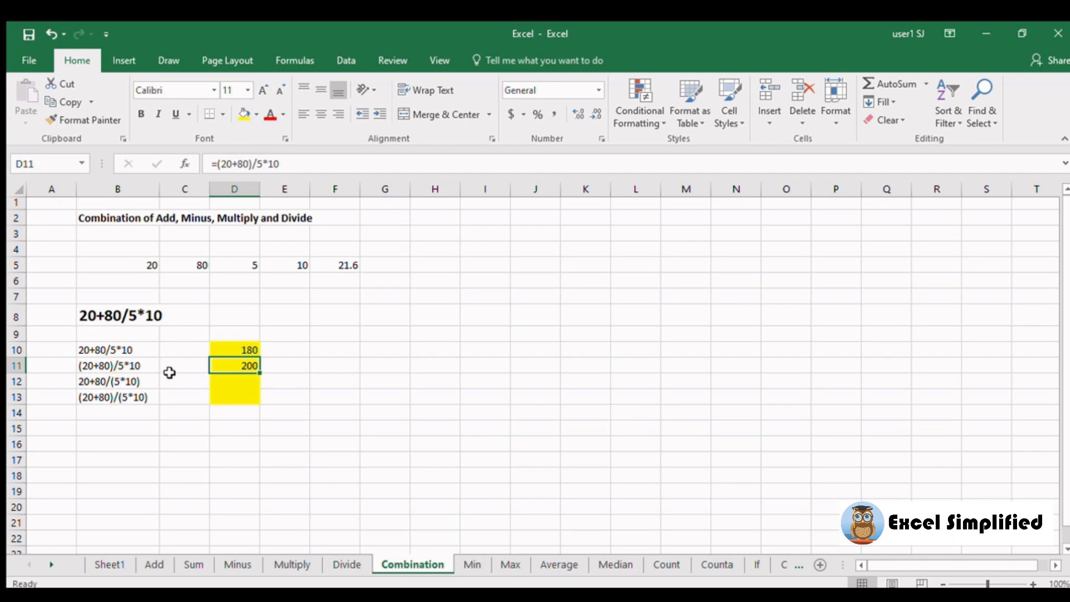
click(146, 364)
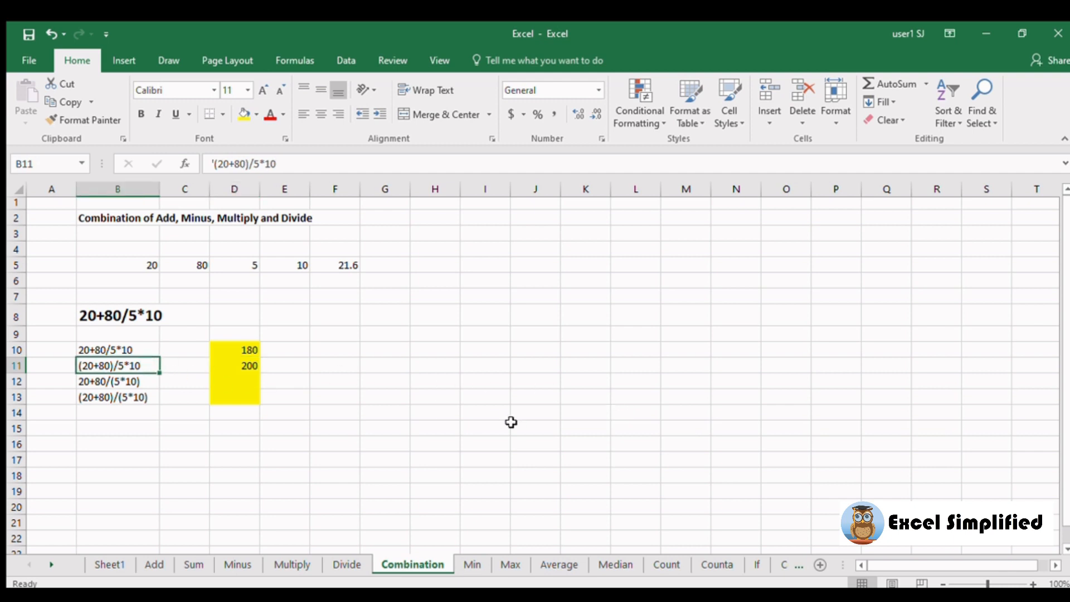
Calculate the expression with the multiplication bracketed by entering =20+80/(5*10) in cell D12.
click(237, 382)
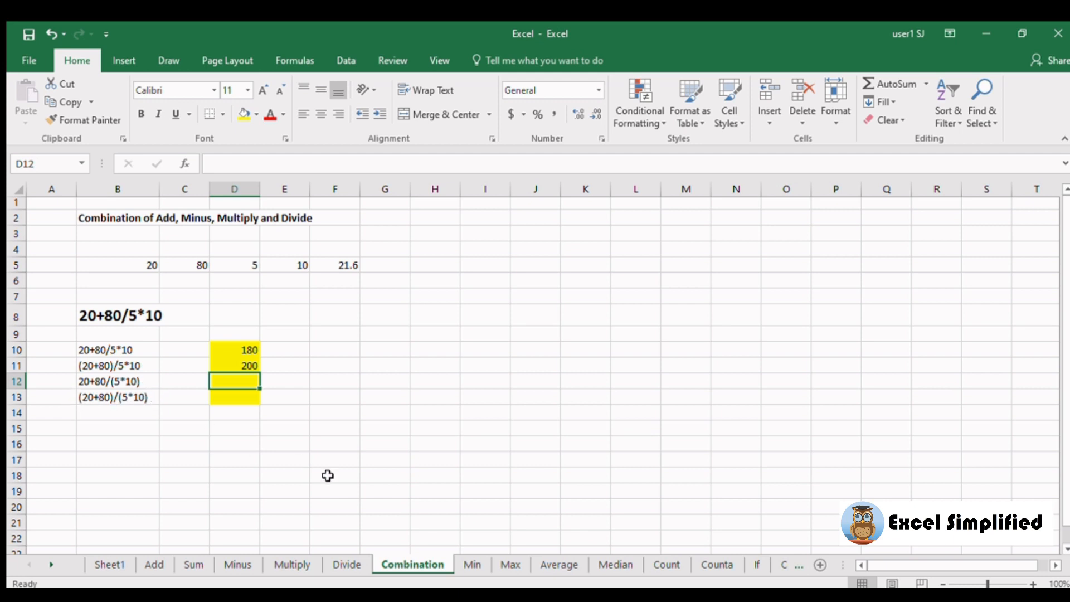
text(=20+80/(5*10)
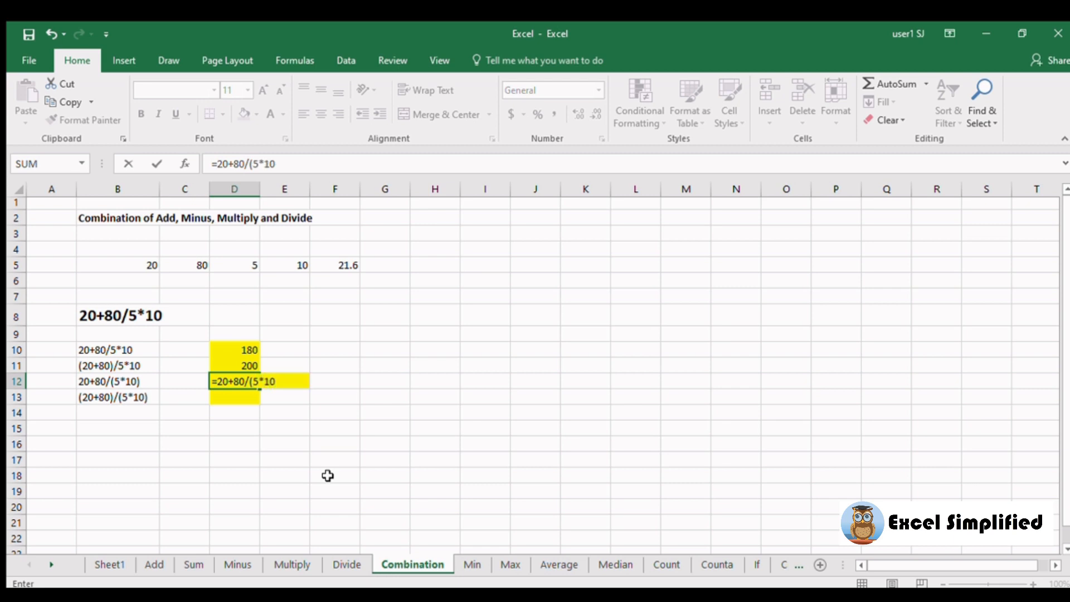
text())
key(Return)
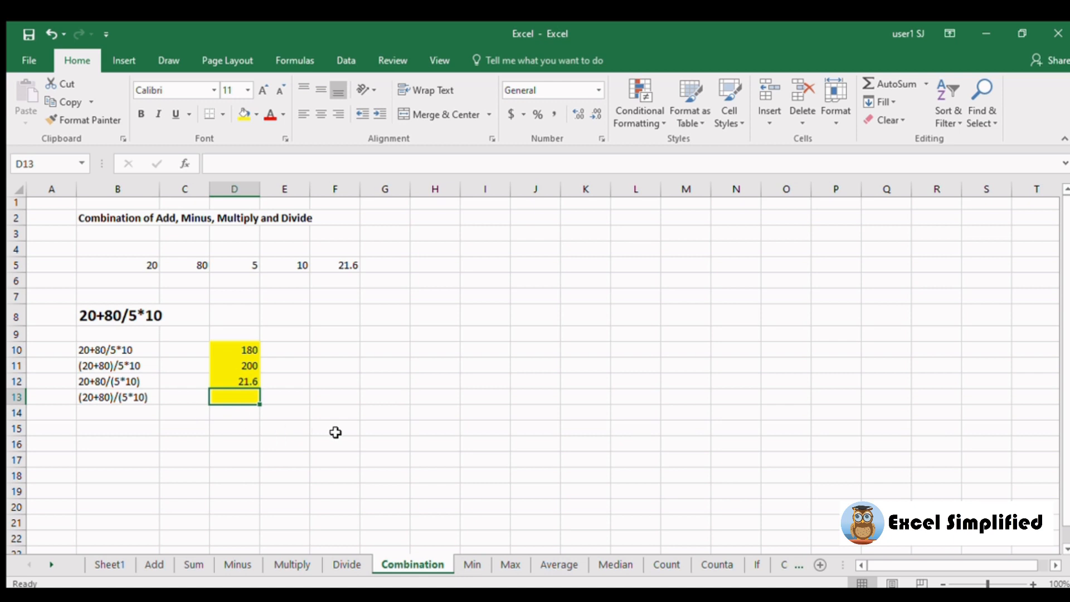
Calculate the expression with both the addition and multiplication bracketed by entering =(20+80)/(5*10) in cell D13.
text(=)
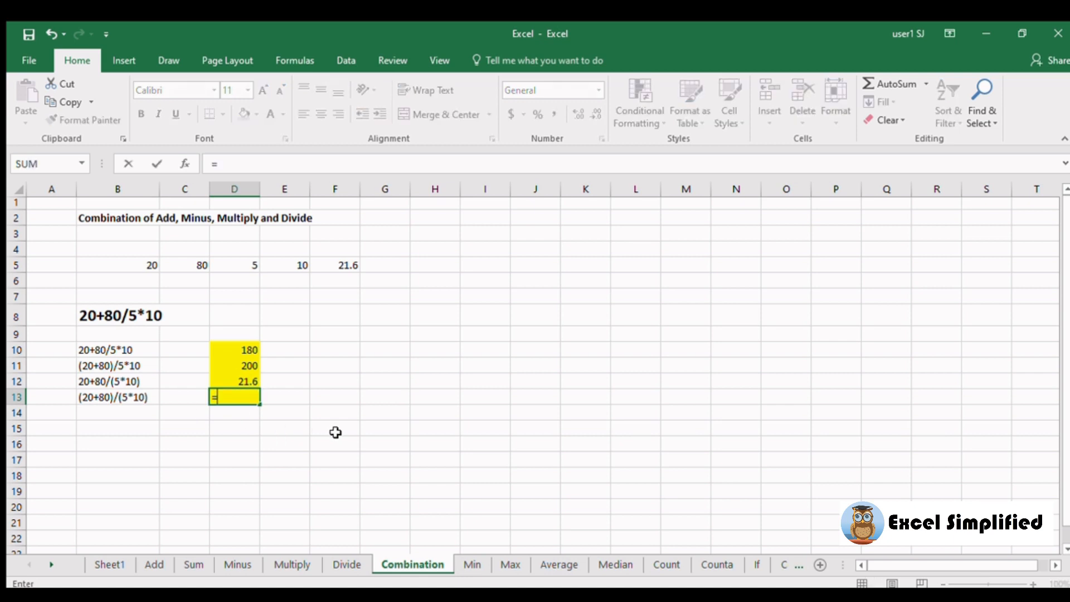
text((20+80)
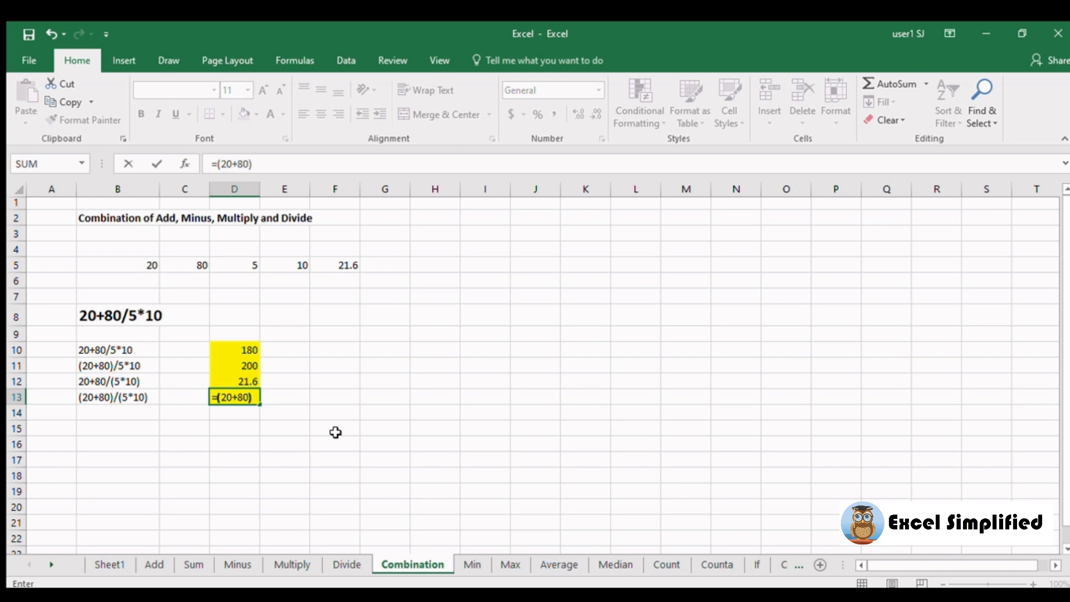
text()/(5*10))
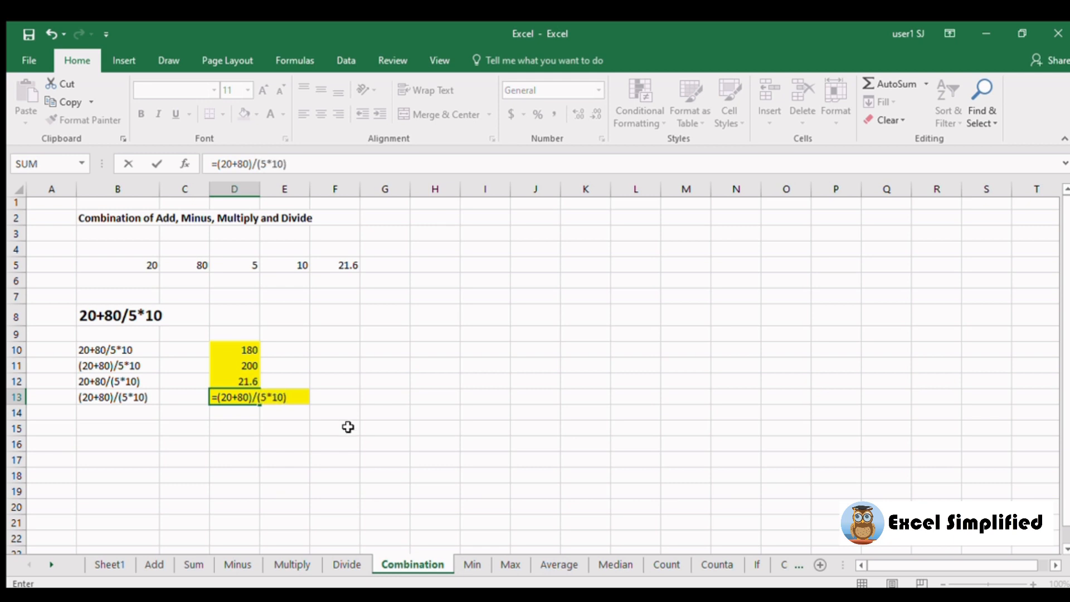
key(Return)
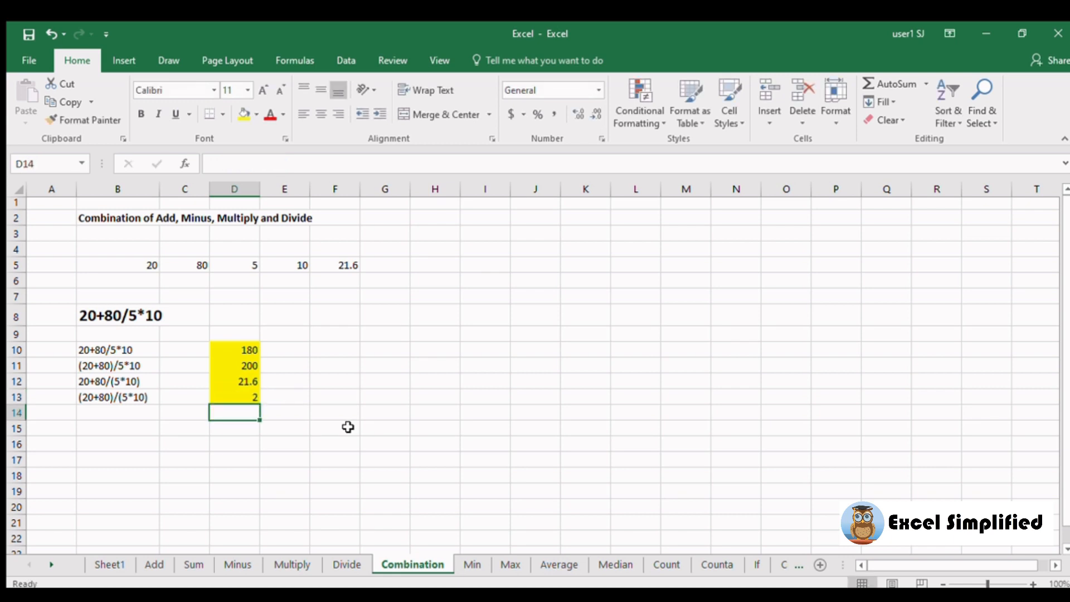
click(244, 401)
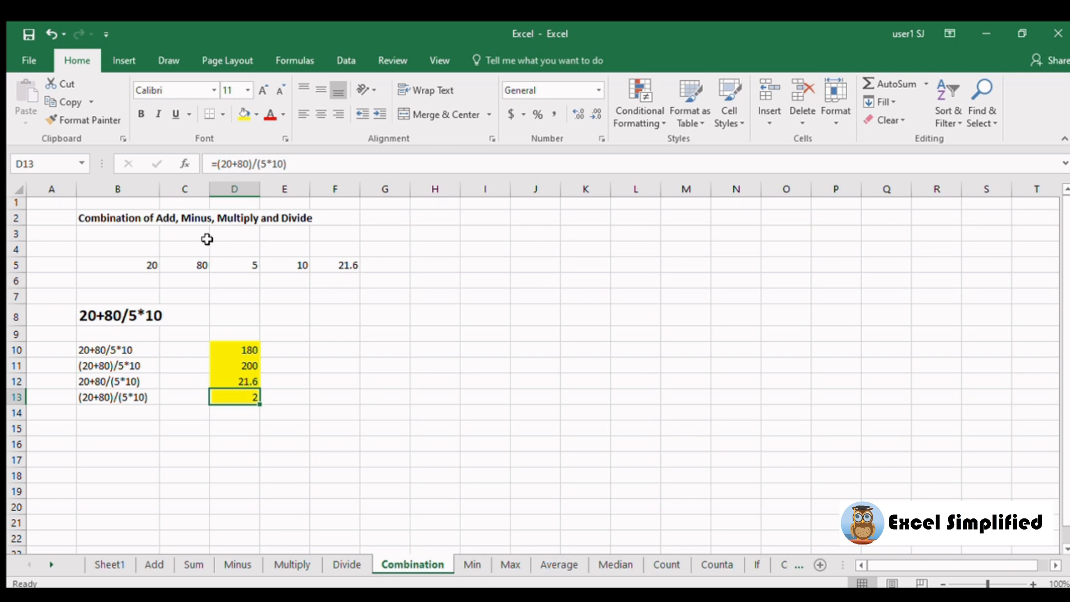
click(367, 412)
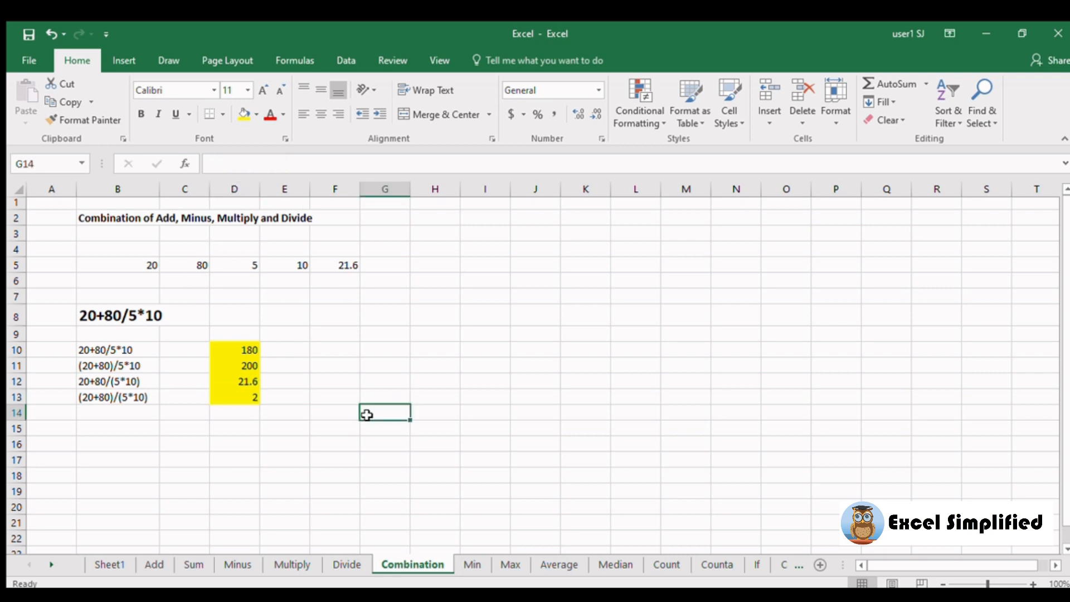
On the Min sheet, find the smallest number in the data block by entering =min(D7:G15) in cell H7, and check it against the data.
click(464, 565)
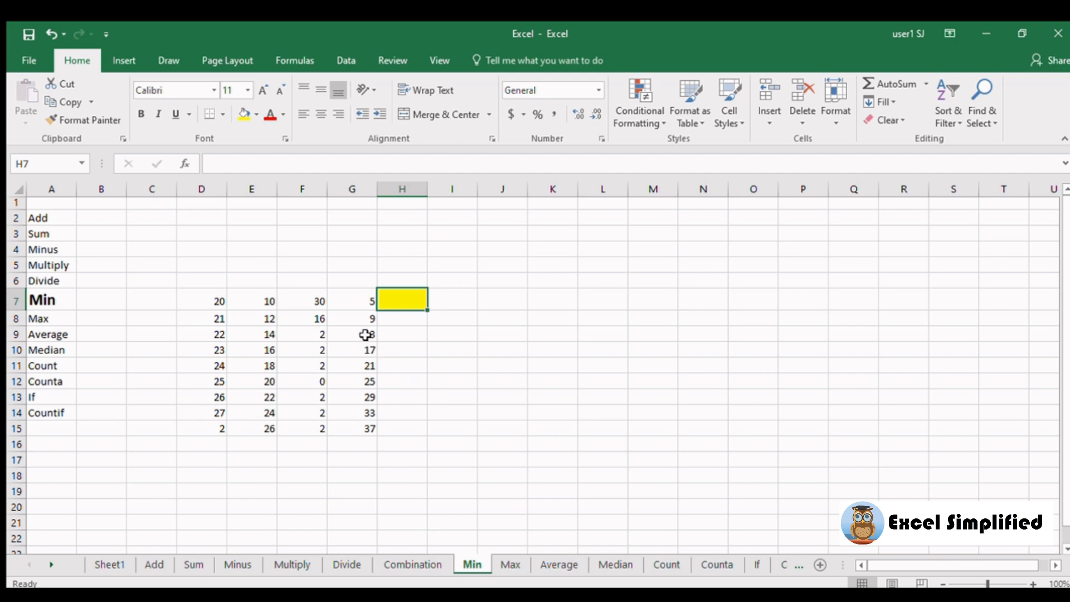
drag(230, 303, 351, 433)
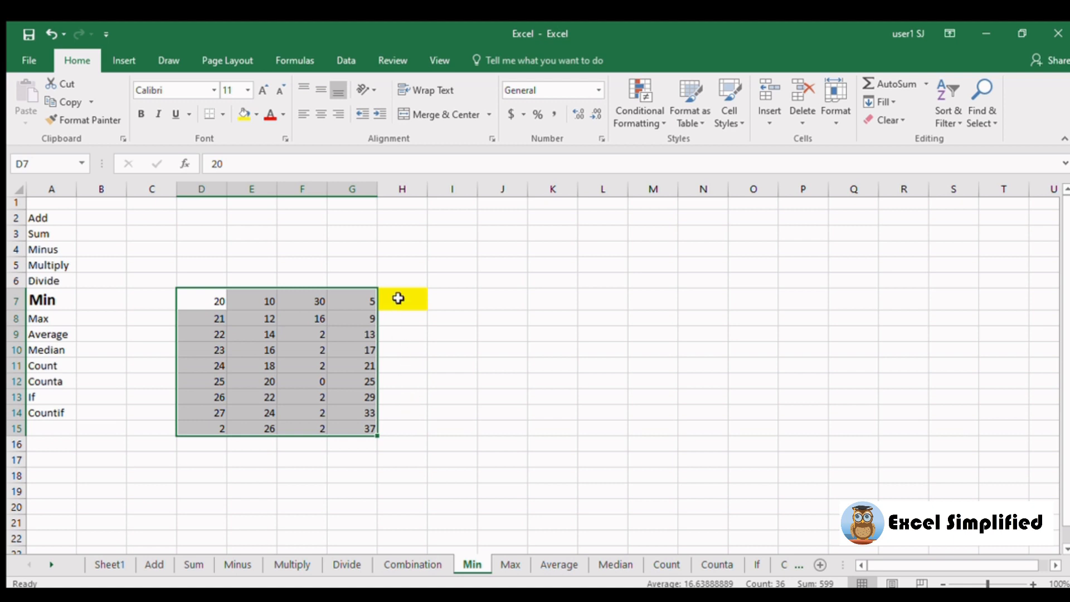
click(398, 298)
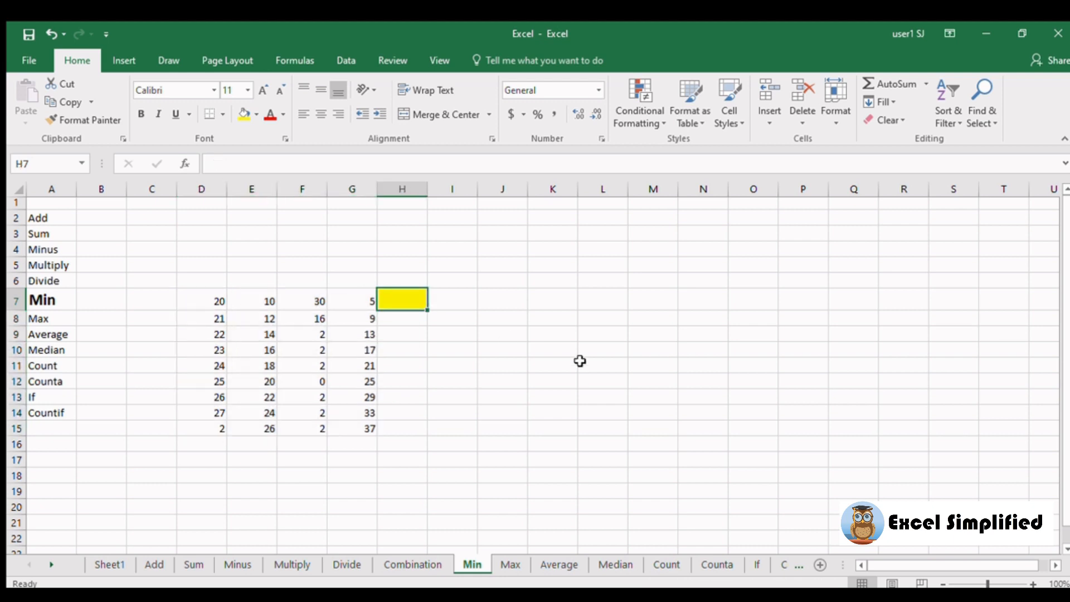
text(=)
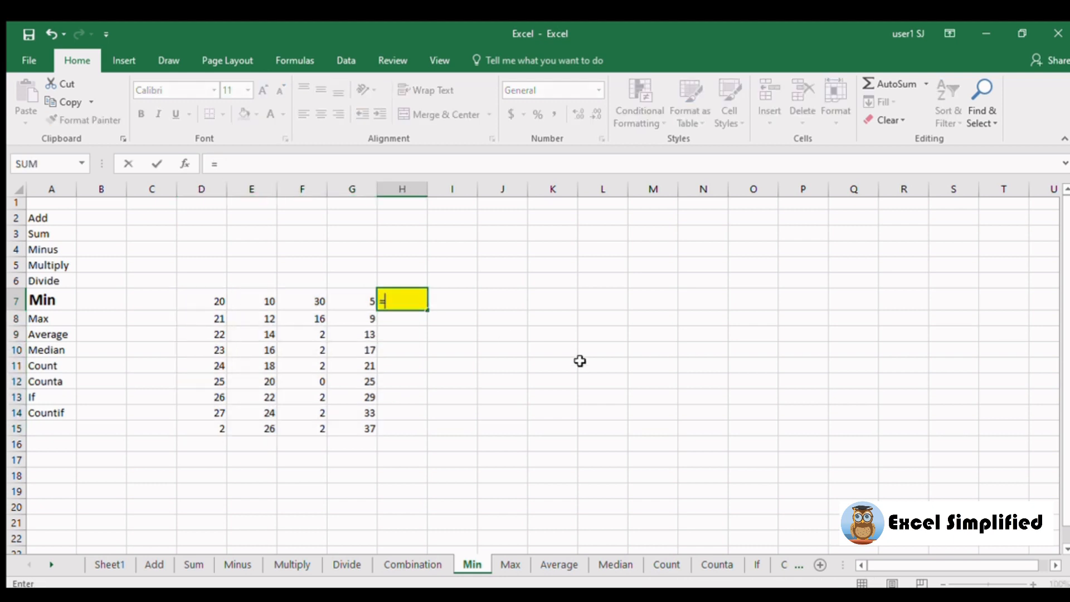
text(min()
drag(221, 301, 344, 422)
text())
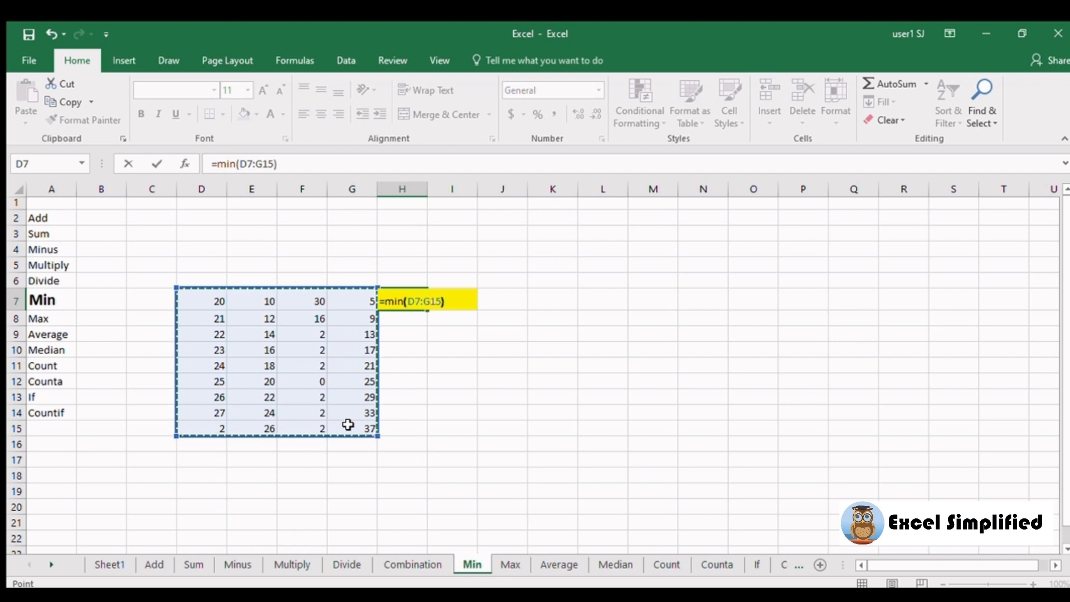
key(Return)
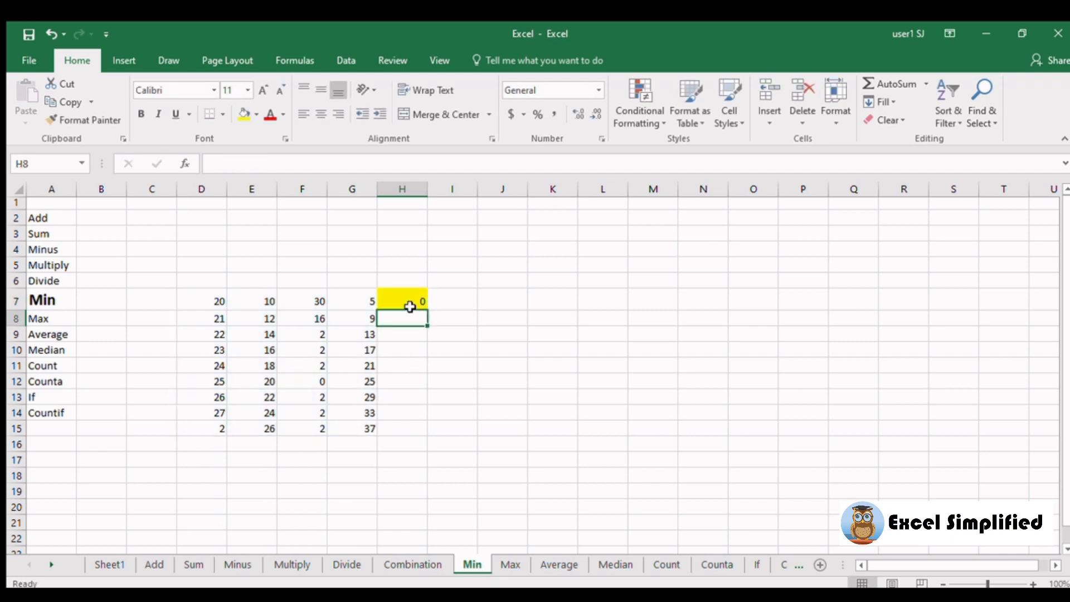
click(223, 307)
drag(223, 306, 349, 424)
click(306, 370)
click(304, 381)
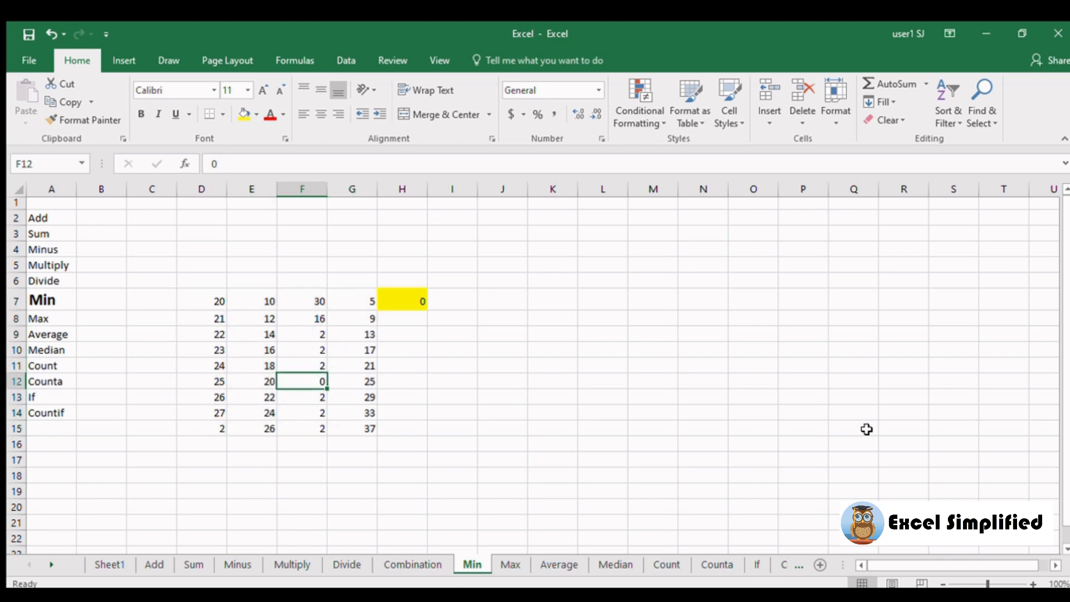
Change cell D15 on the Min sheet to -5 and check the minimum formula in H7 against the data.
click(206, 429)
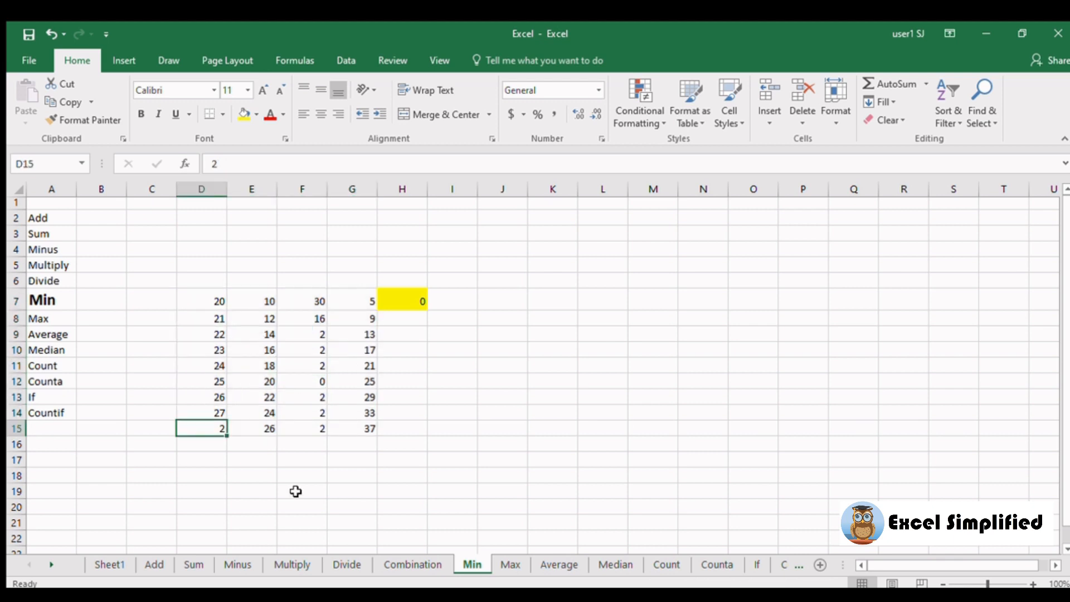
text(-5)
key(Return)
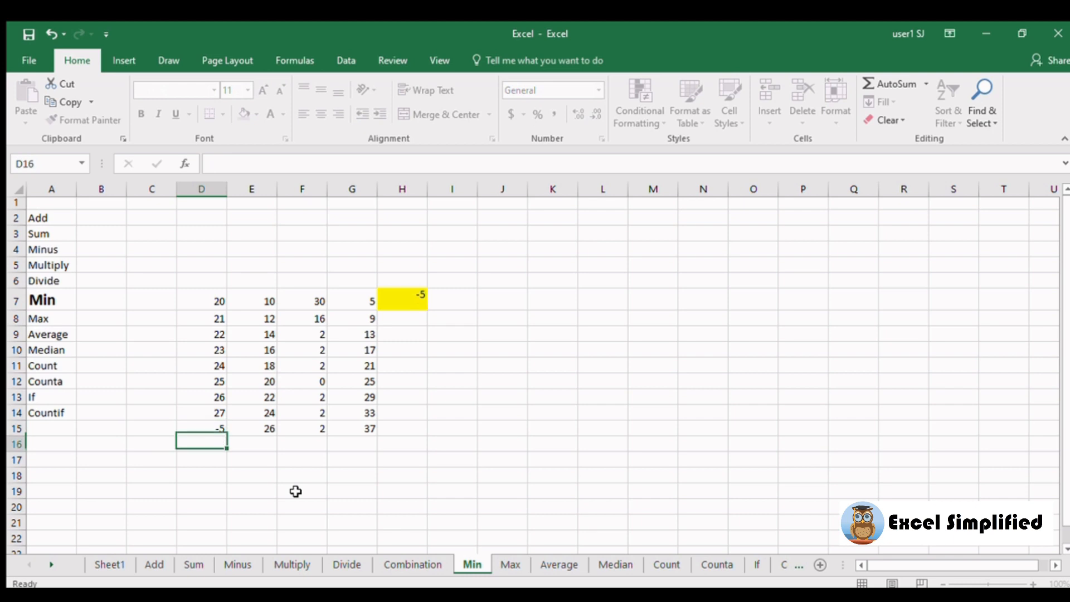
click(403, 303)
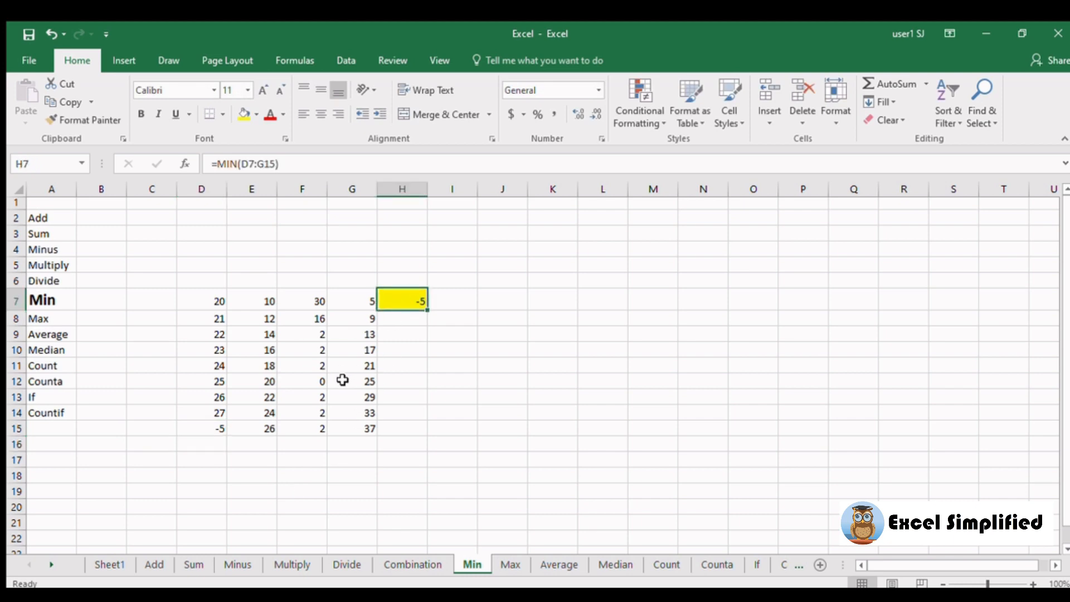
click(312, 384)
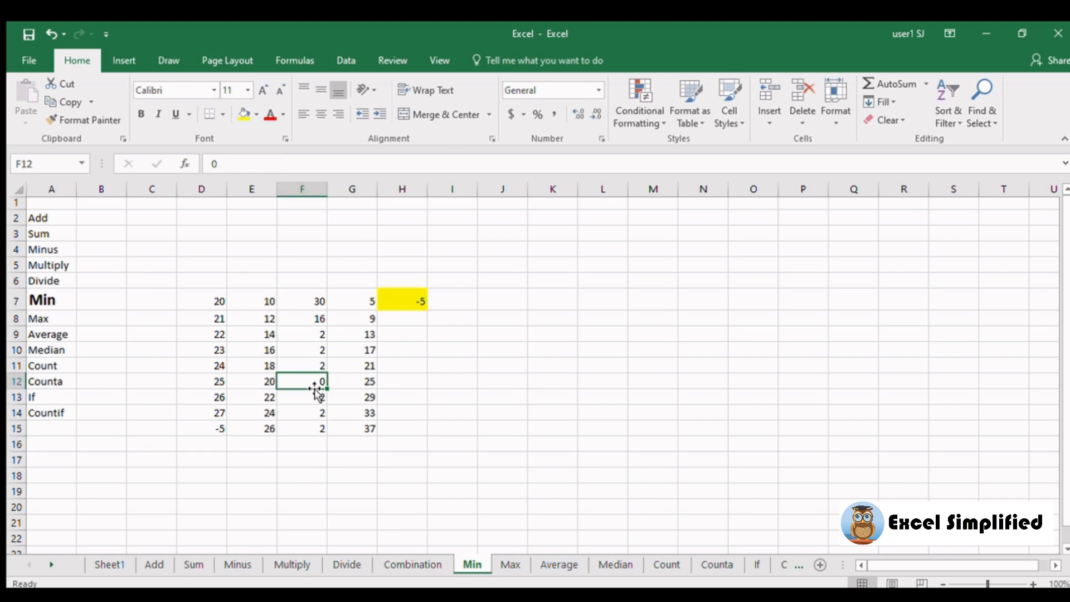
click(204, 431)
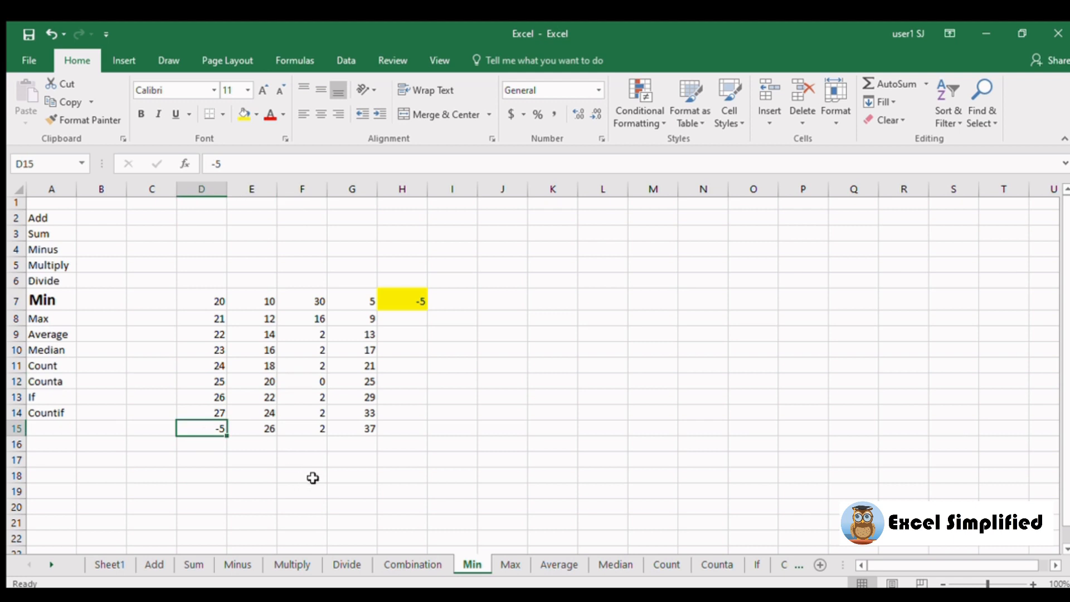
On the Max sheet, find the largest number in the data block by entering =max(D8:G16) in cell H8.
click(511, 564)
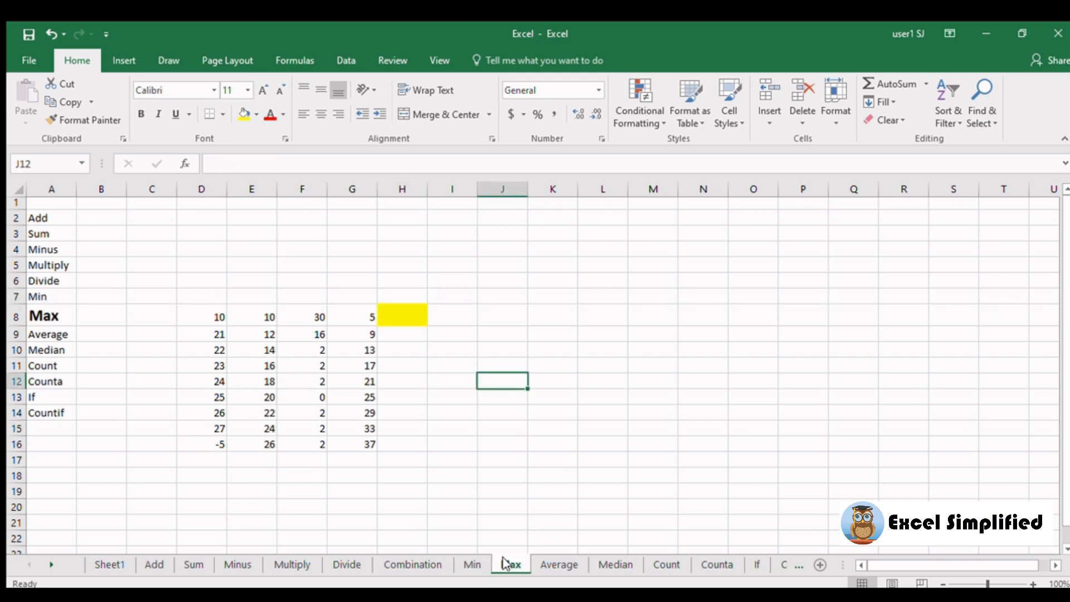
click(593, 335)
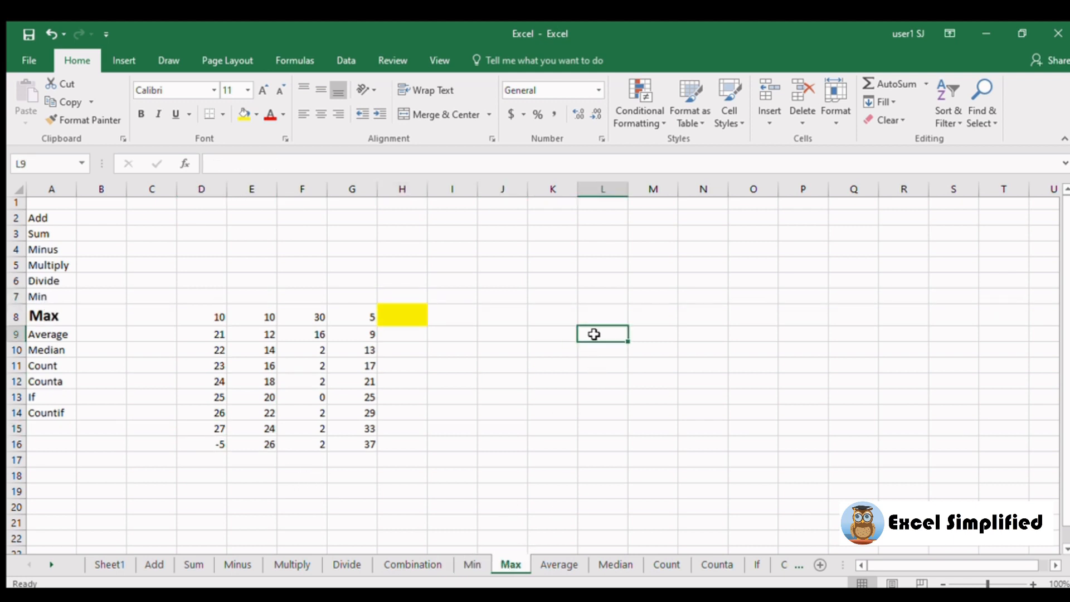
click(407, 312)
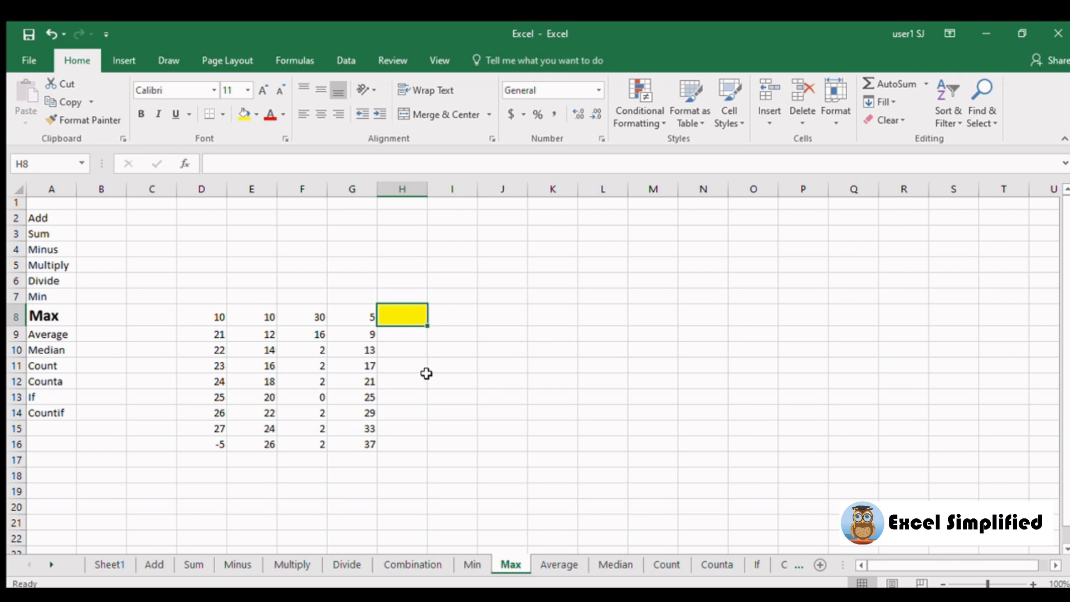
drag(211, 318, 368, 460)
click(497, 401)
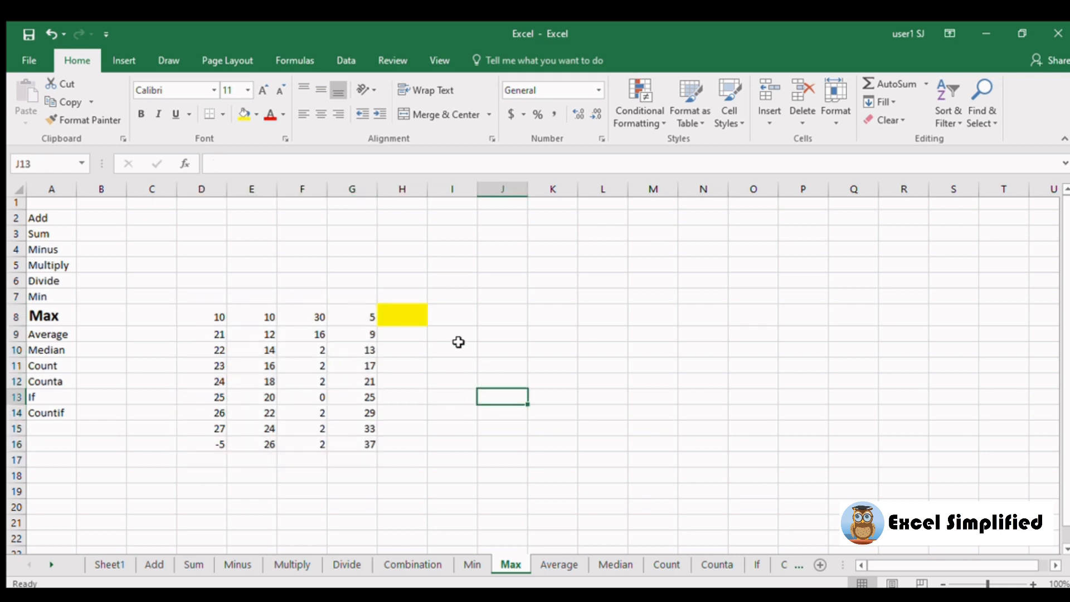
click(404, 298)
click(405, 313)
text(=max()
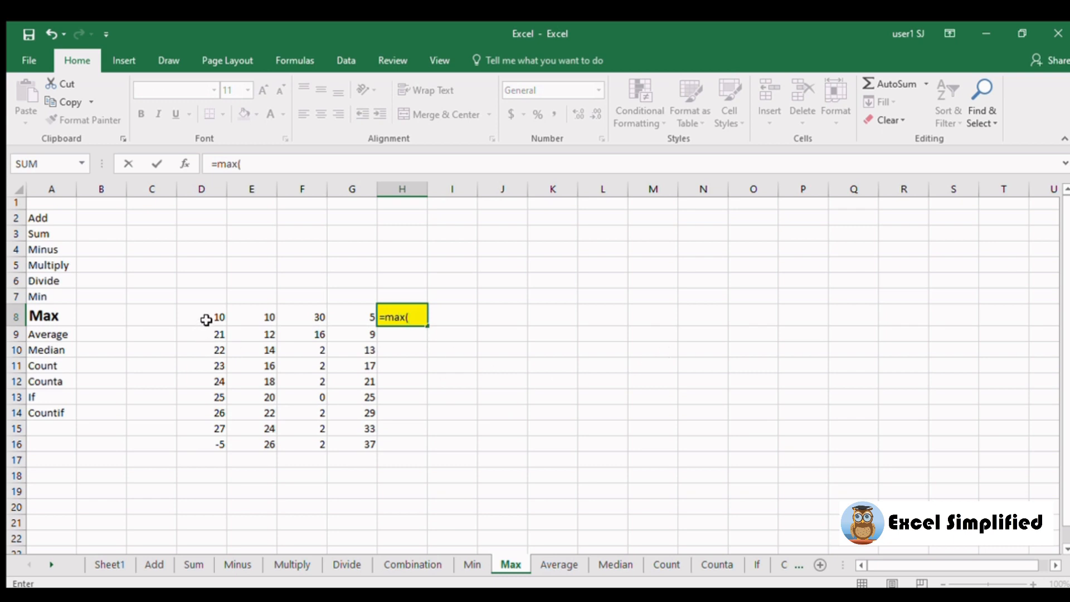
drag(210, 316, 355, 450)
text())
key(Return)
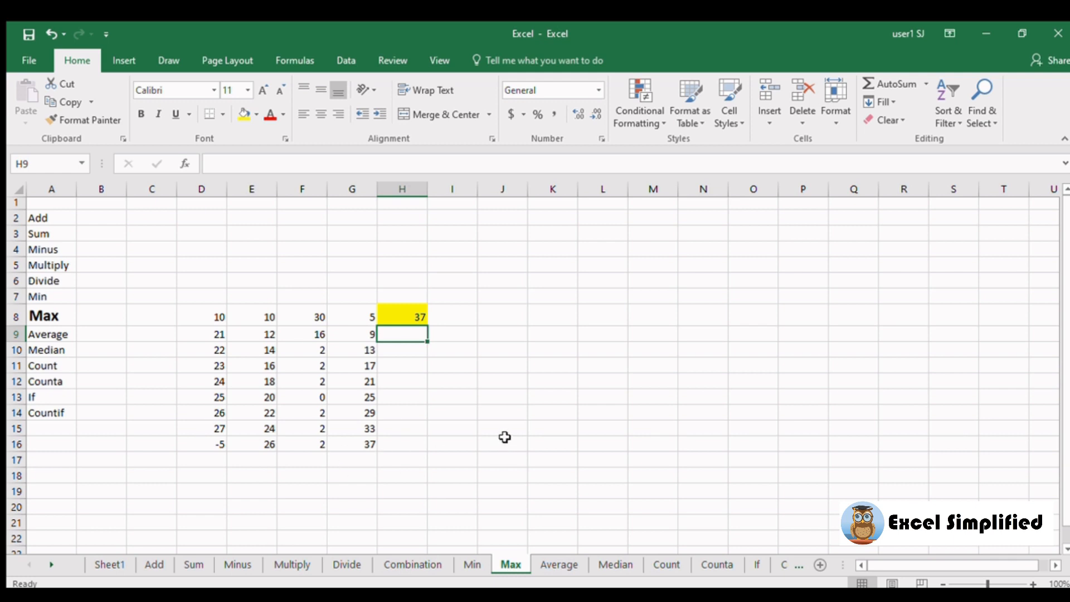
Change cell D8 on the Max sheet to 100 and check the maximum formula in H8.
click(204, 318)
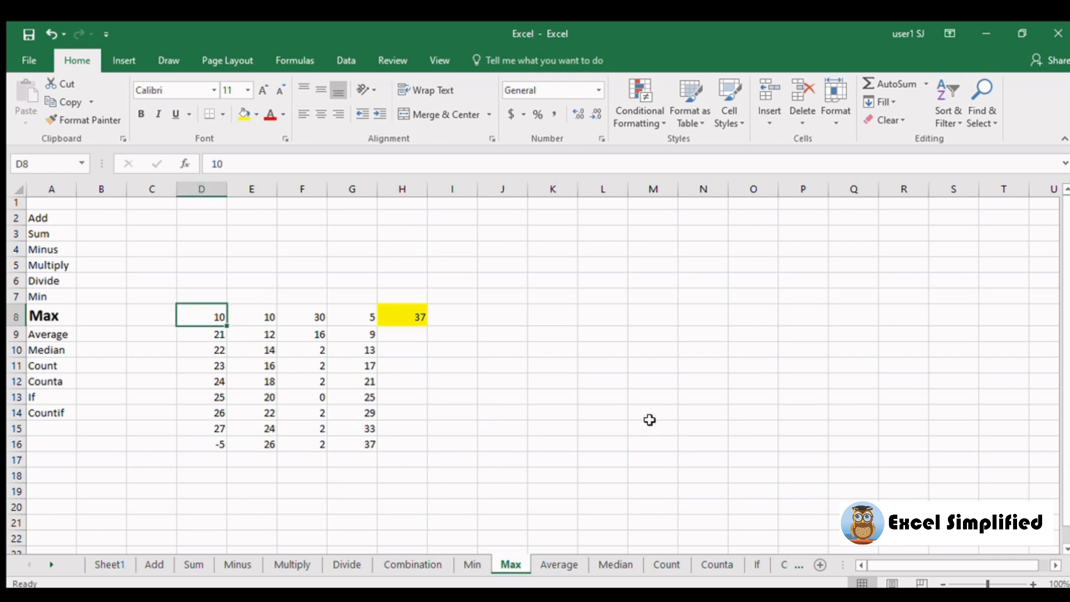
text(1000)
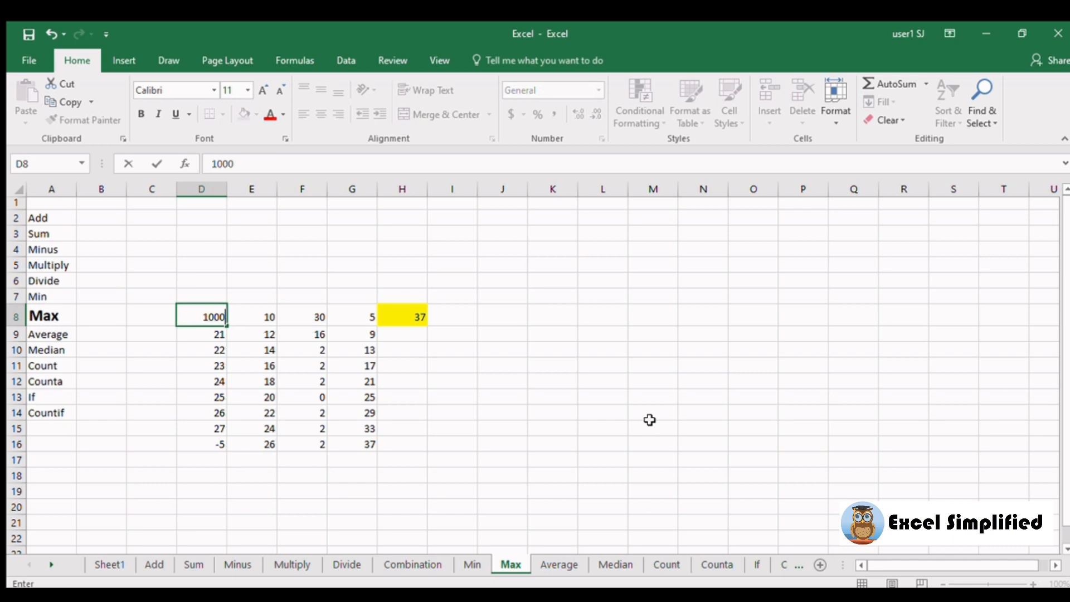
key(BackSpace)
key(Return)
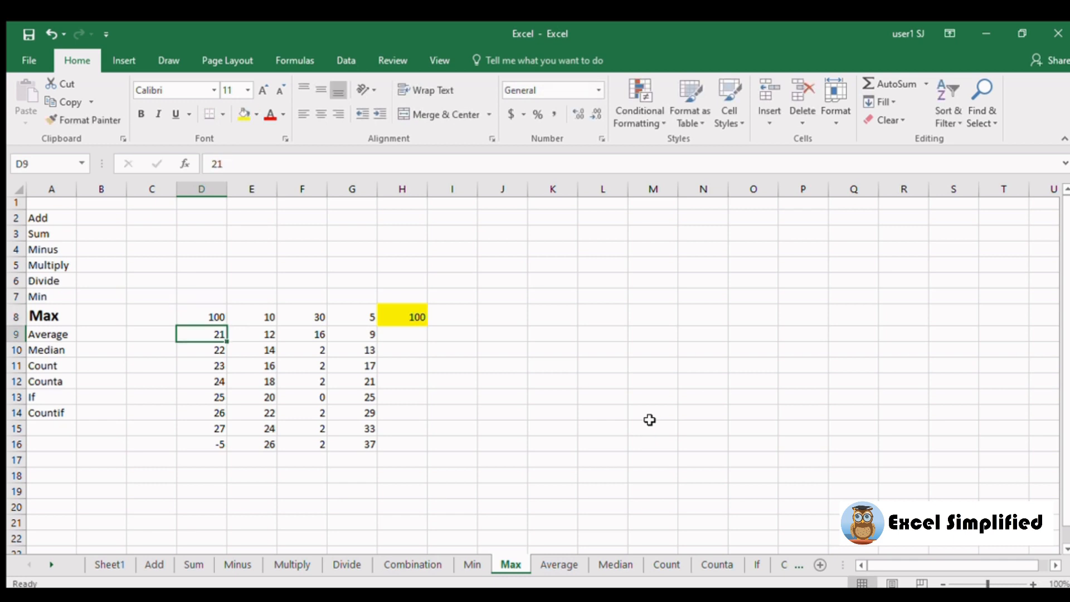
click(393, 319)
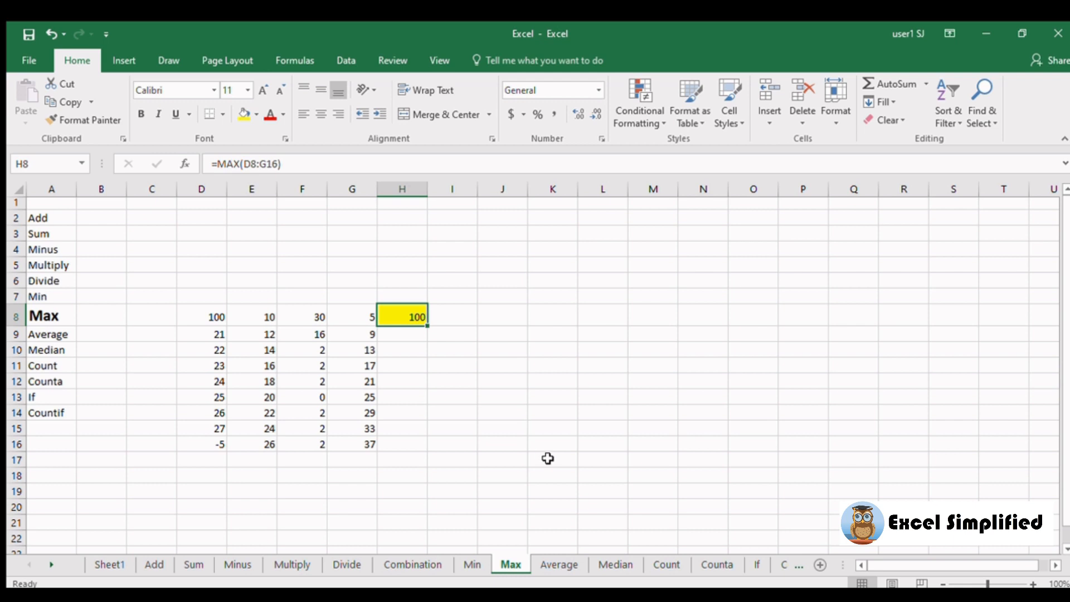
On the Average sheet, average the row of numbers by entering =average(D9:G9) in cell H9, and check it against the data.
click(560, 563)
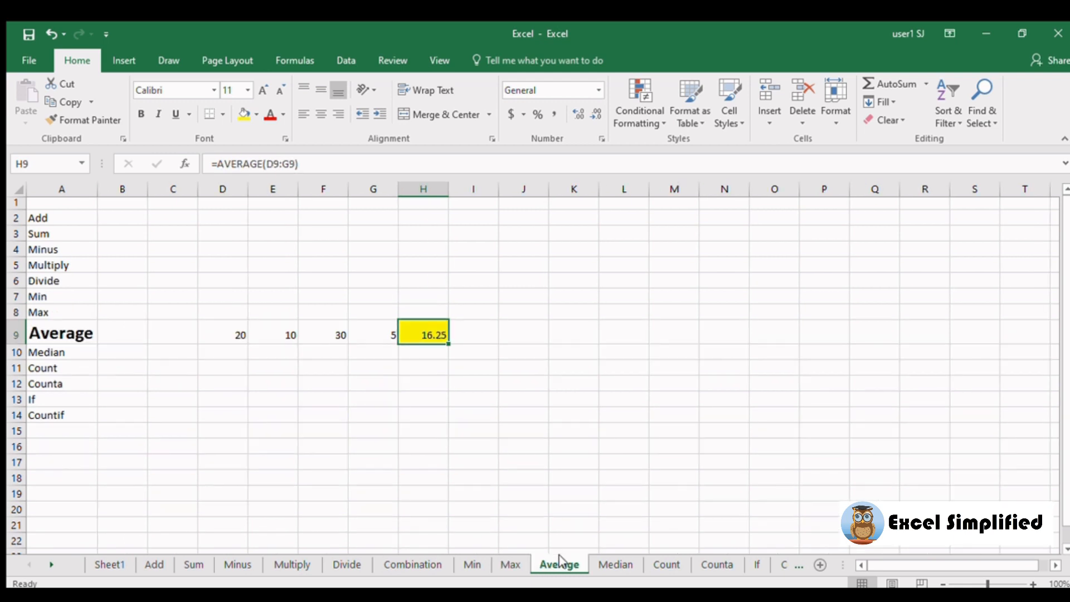
text(=)
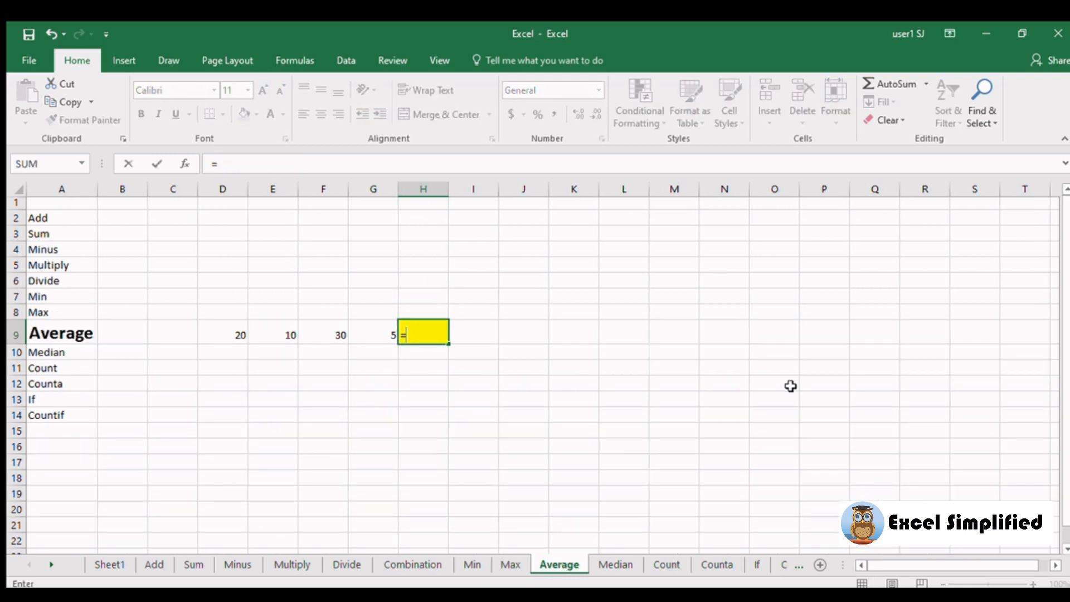
text(average)
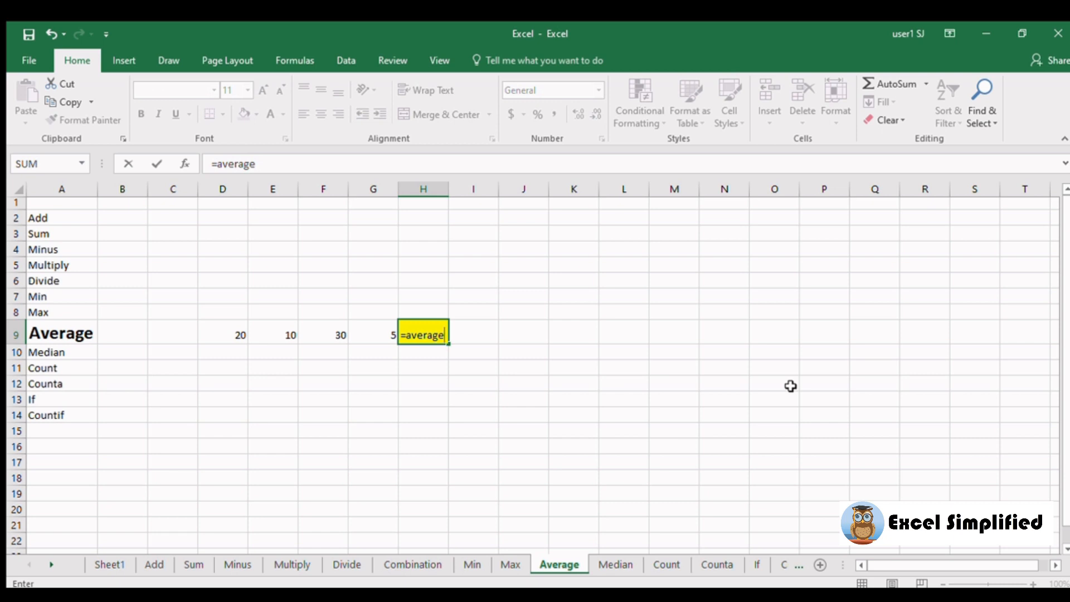
text(()
drag(225, 334, 353, 337)
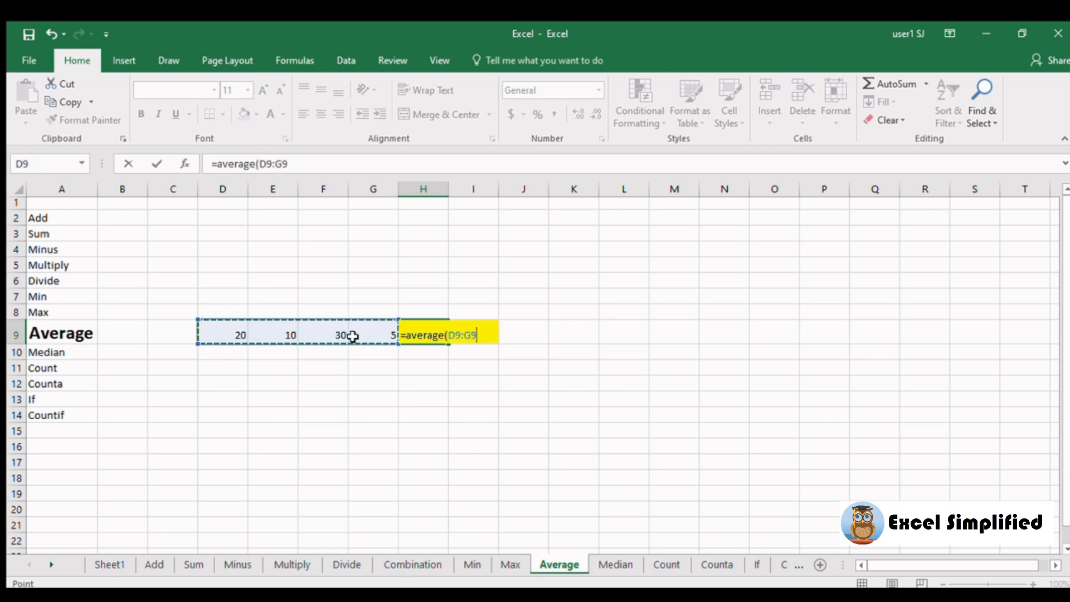
key(Return)
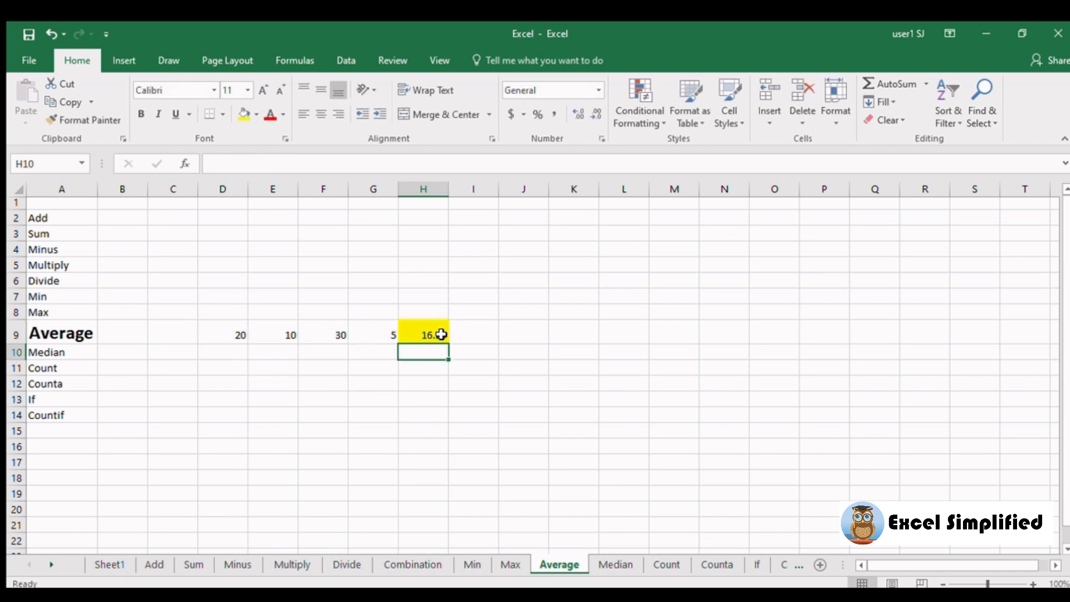
drag(239, 336, 390, 337)
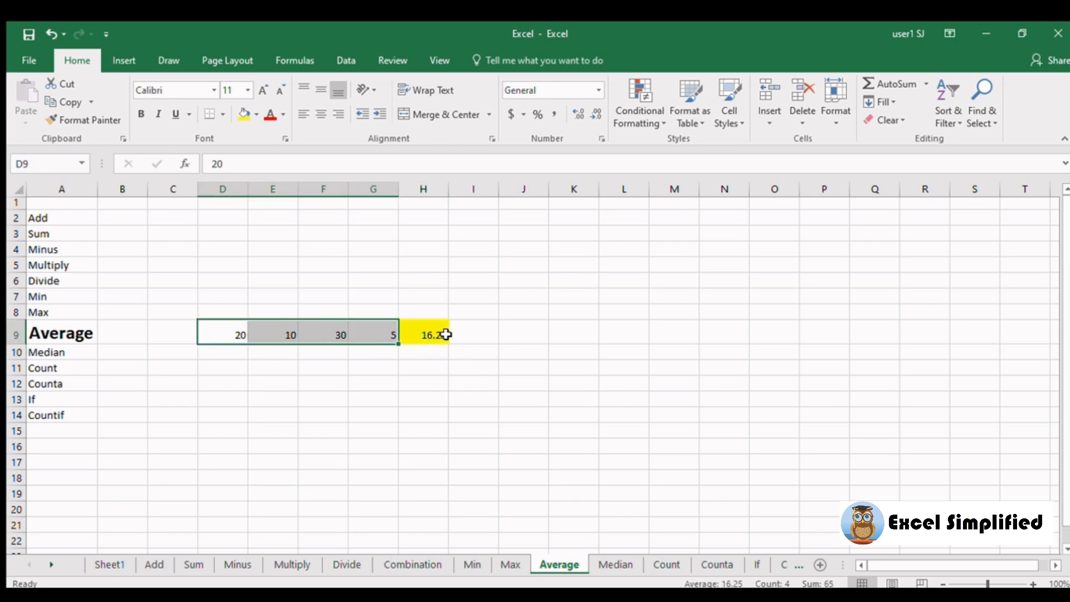
click(444, 332)
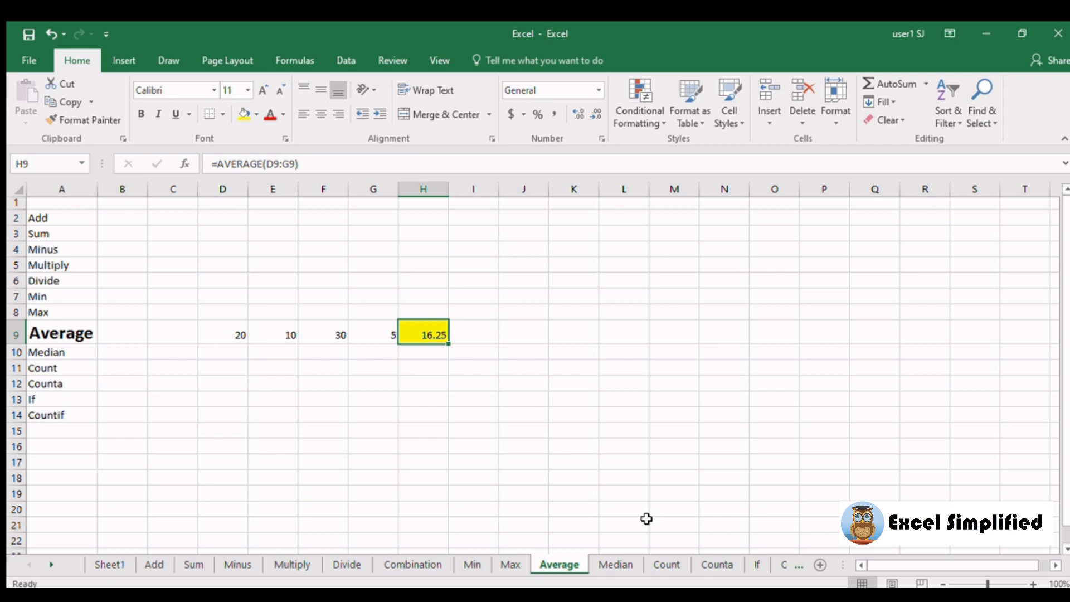
On the Median sheet, find the median of the four-number row by entering =median(D10:G10) in cell H10, and compare it with the sorted values.
click(616, 564)
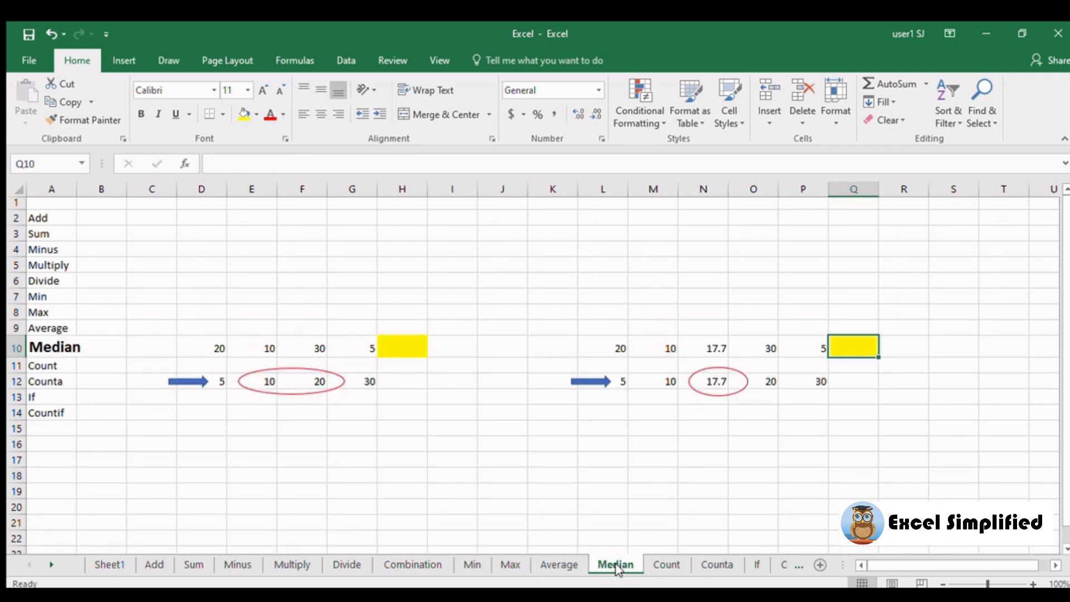
click(555, 564)
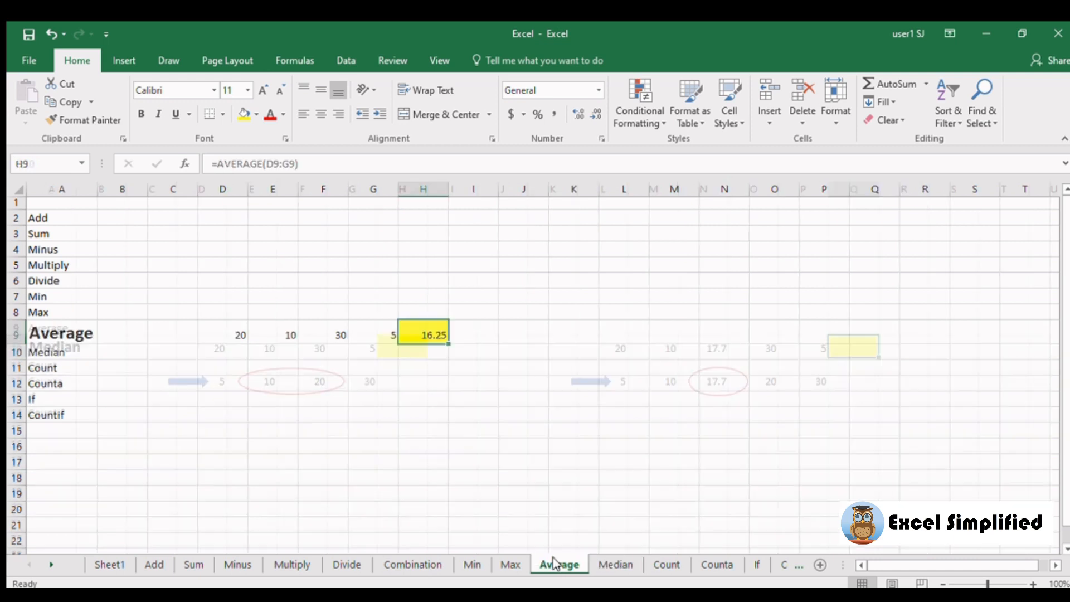
click(613, 564)
click(524, 481)
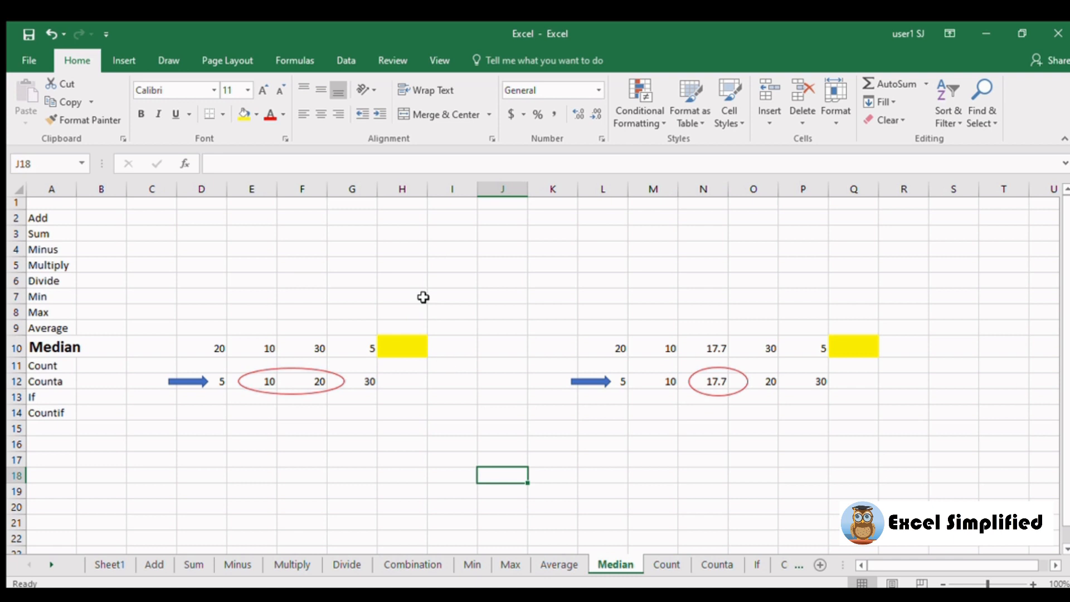
drag(202, 347, 352, 347)
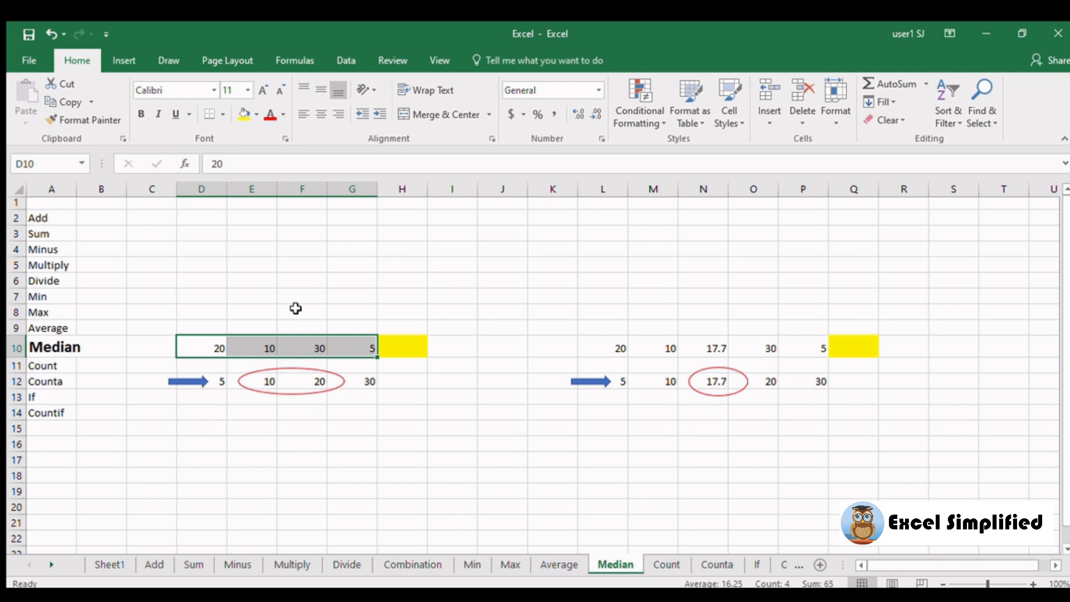
click(404, 341)
text(=m)
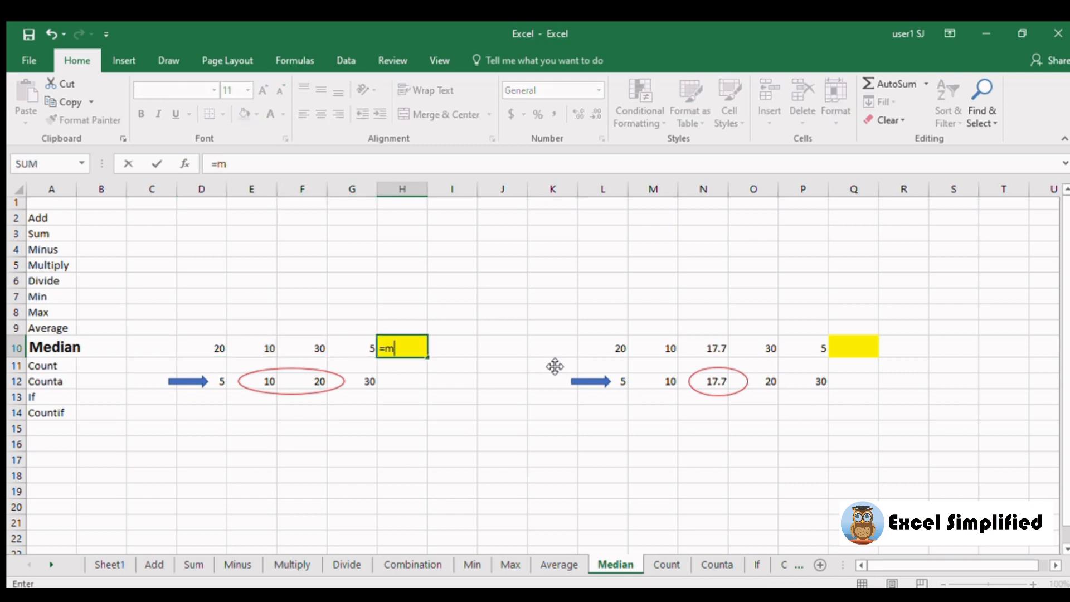
text(edian()
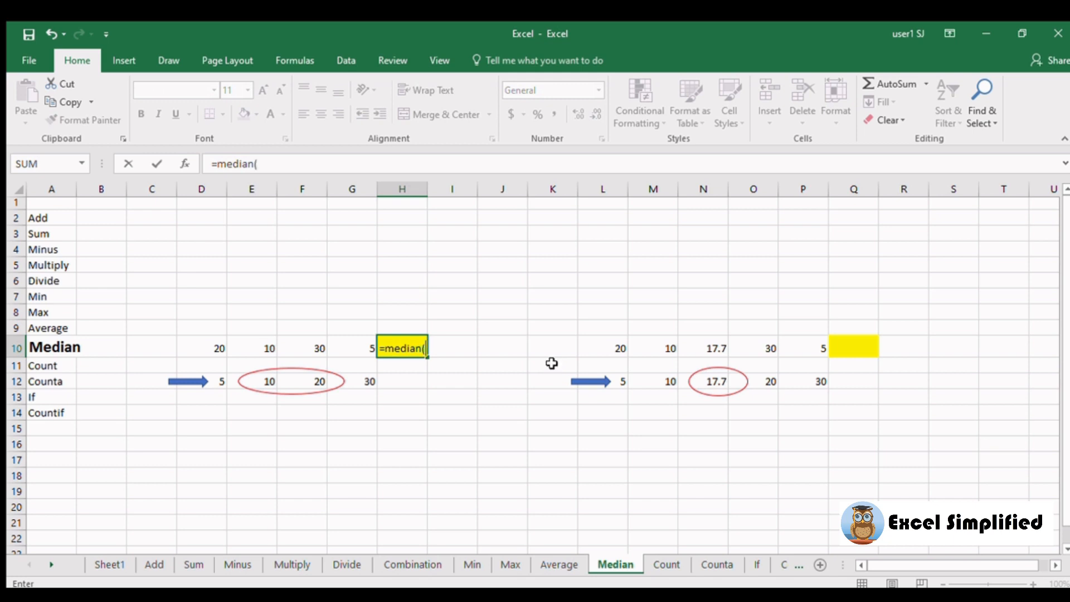
click(206, 349)
drag(205, 350, 355, 351)
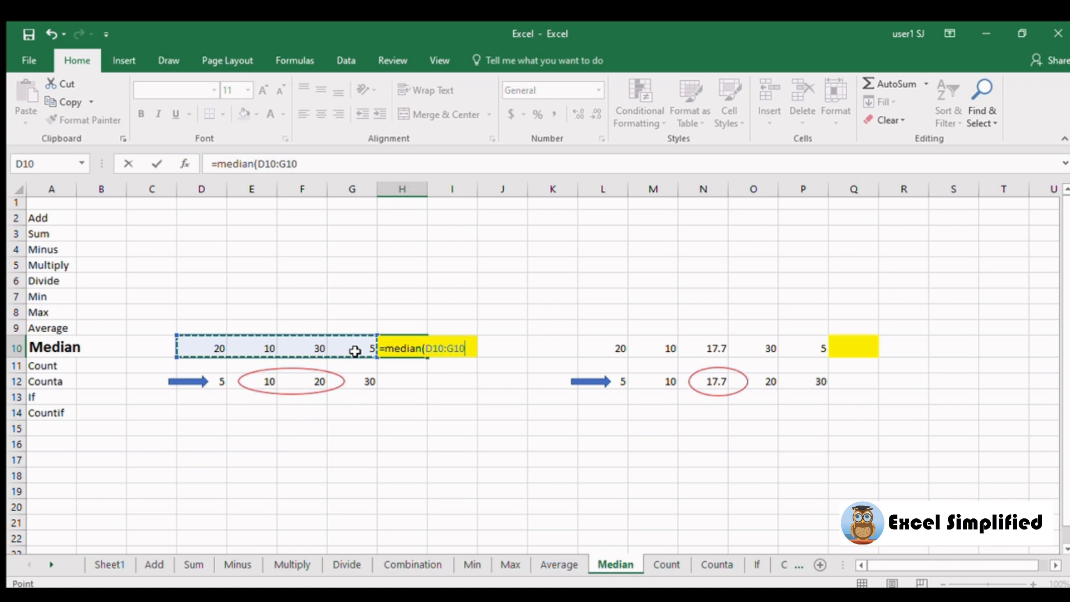
key(Return)
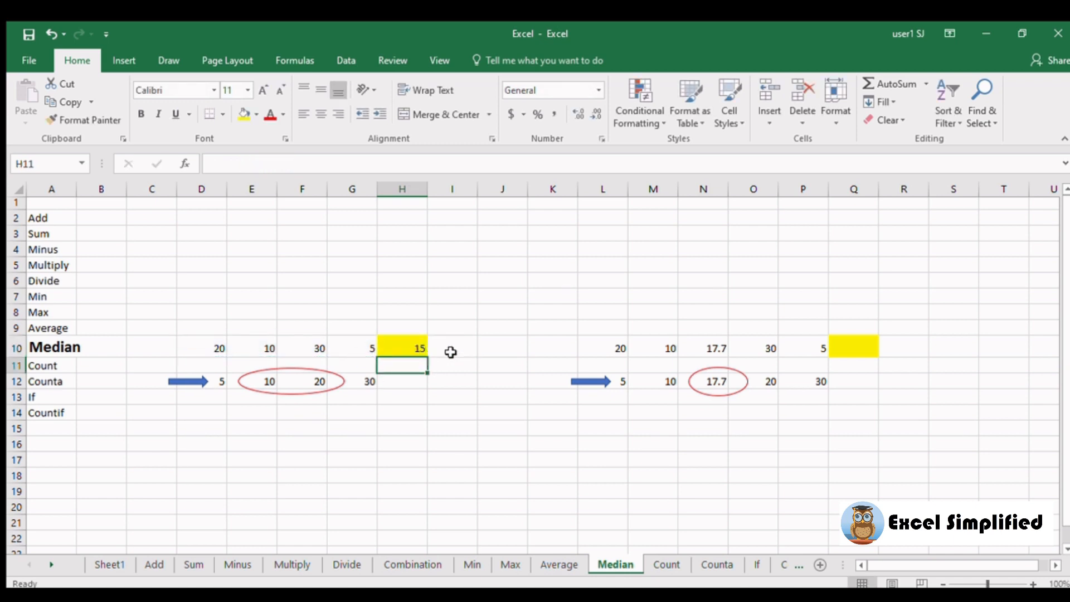
drag(215, 346, 346, 344)
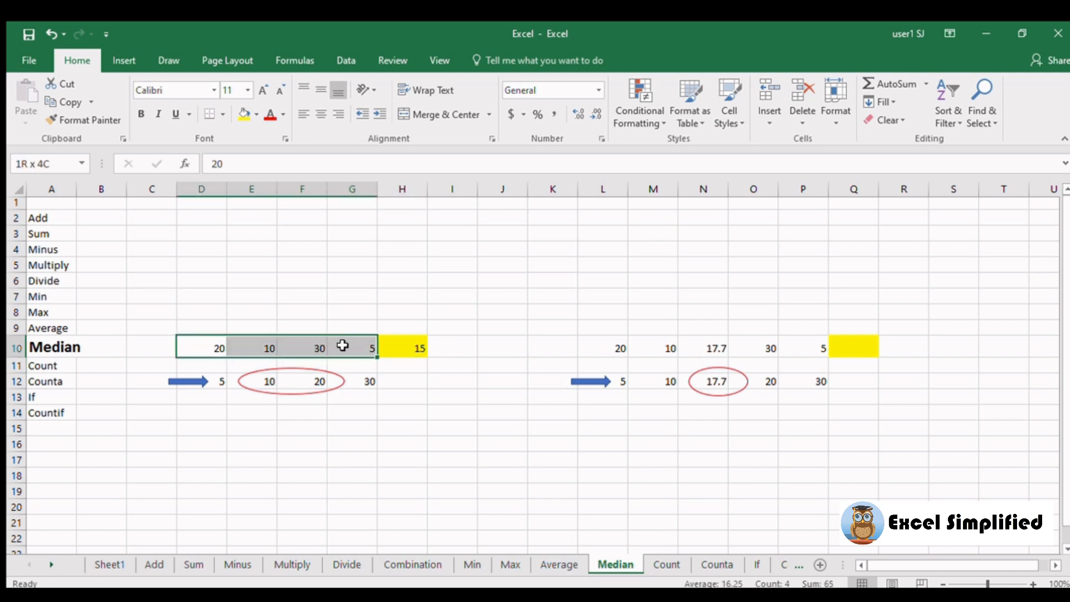
click(421, 346)
click(383, 462)
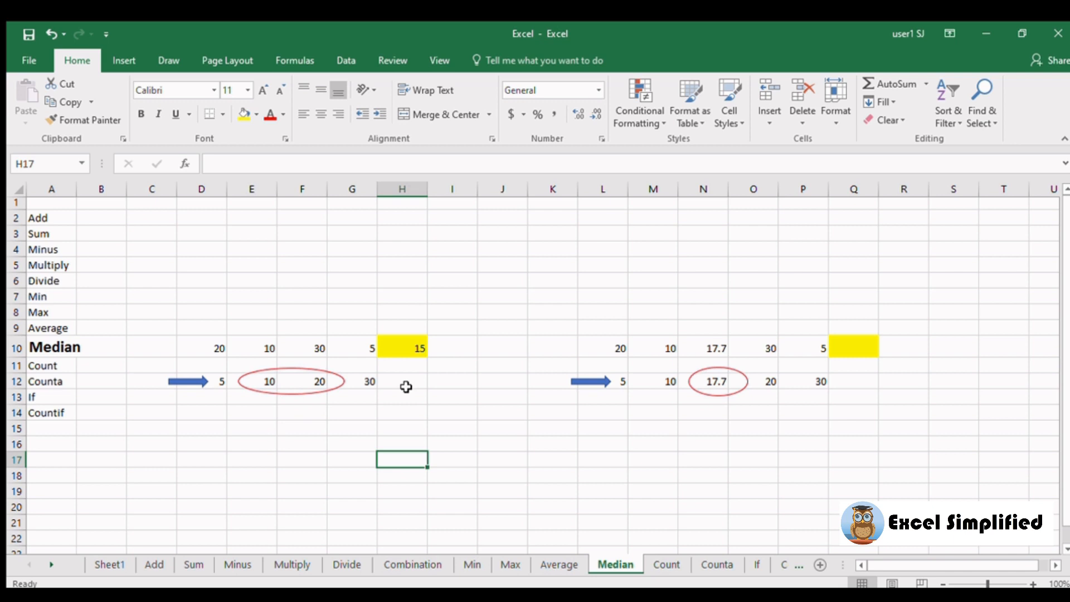
click(411, 350)
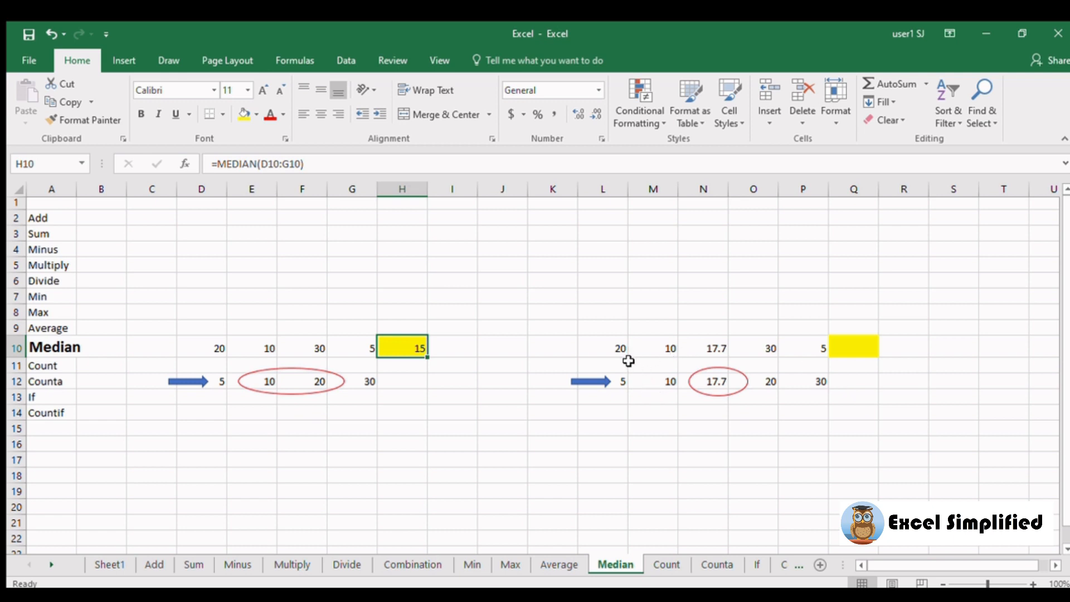
Find the median of the five-number row by entering =median(L10:P10) in cell Q10, and check it against the data.
drag(617, 349, 804, 340)
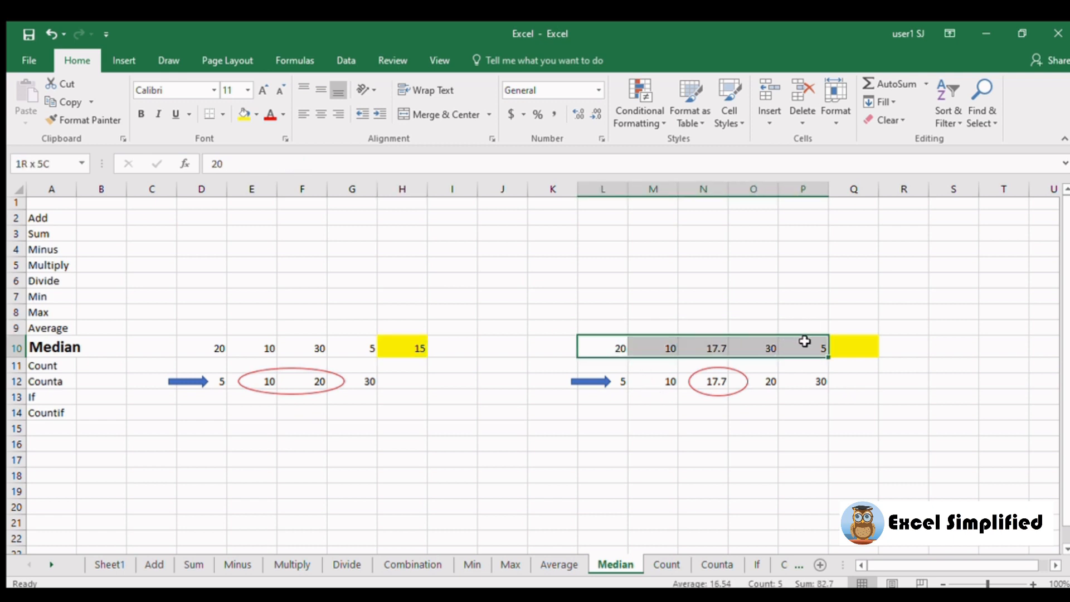
click(864, 350)
text(=median)
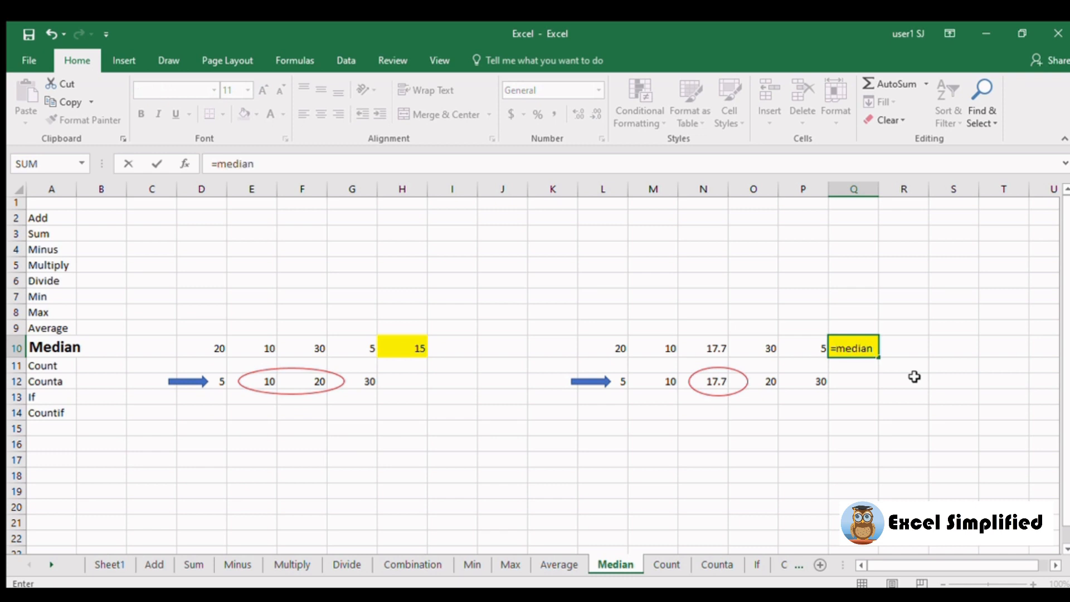
drag(607, 349, 803, 350)
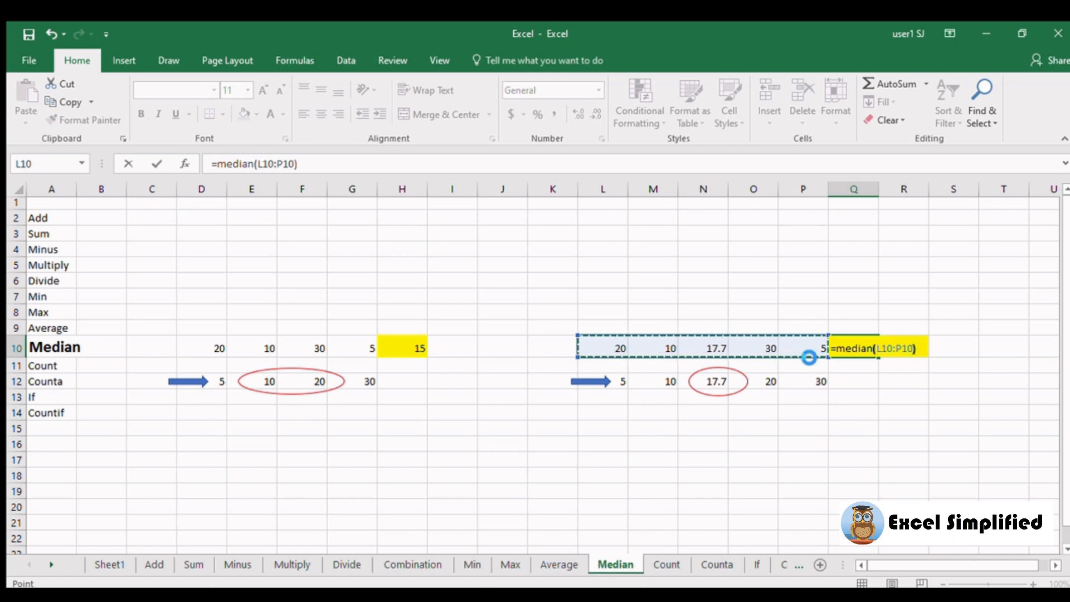
key(Return)
click(863, 346)
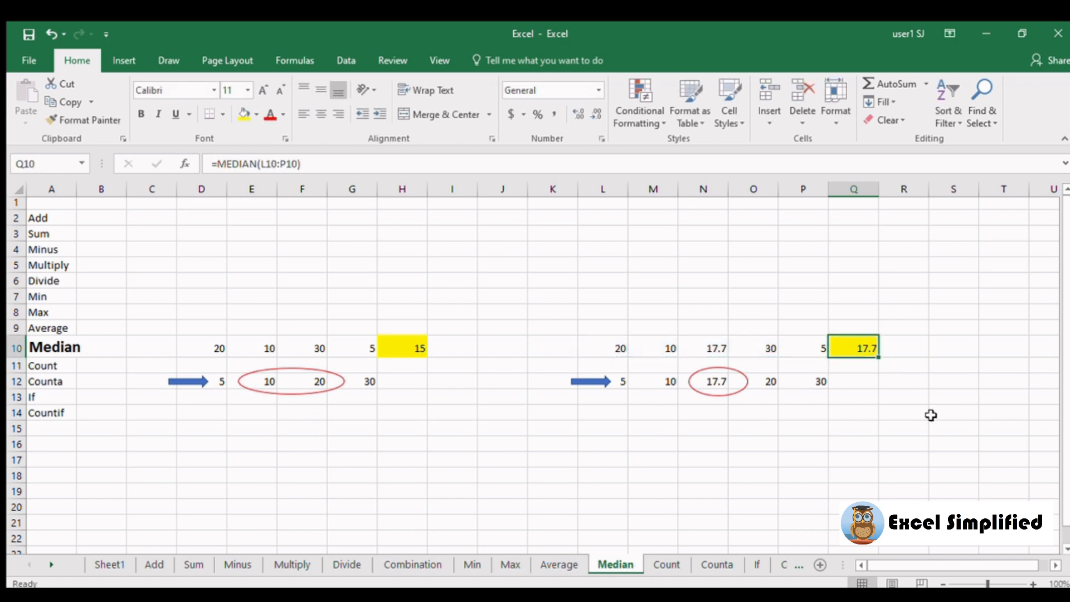
drag(614, 349, 806, 349)
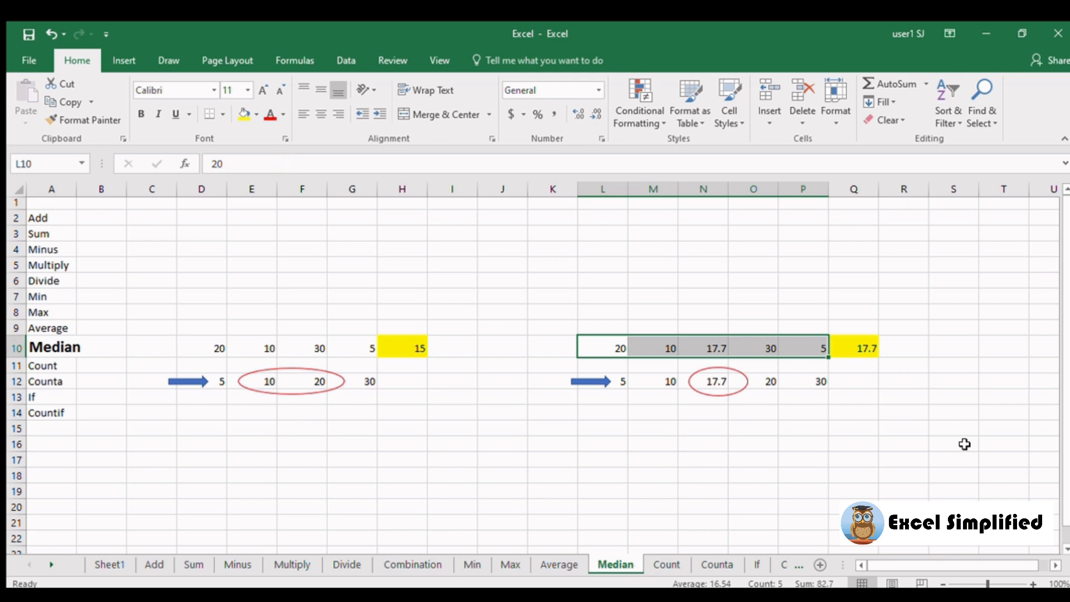
On the Count sheet, count the numbers in the block by entering =count(D11:F13) in cell F15, and check it against the data.
click(663, 566)
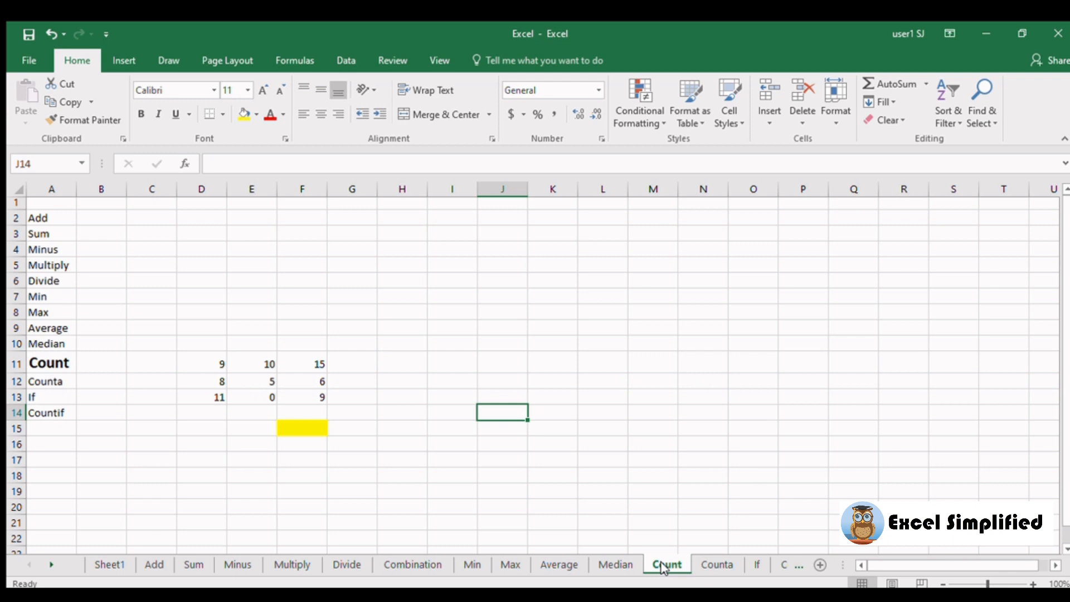
click(295, 432)
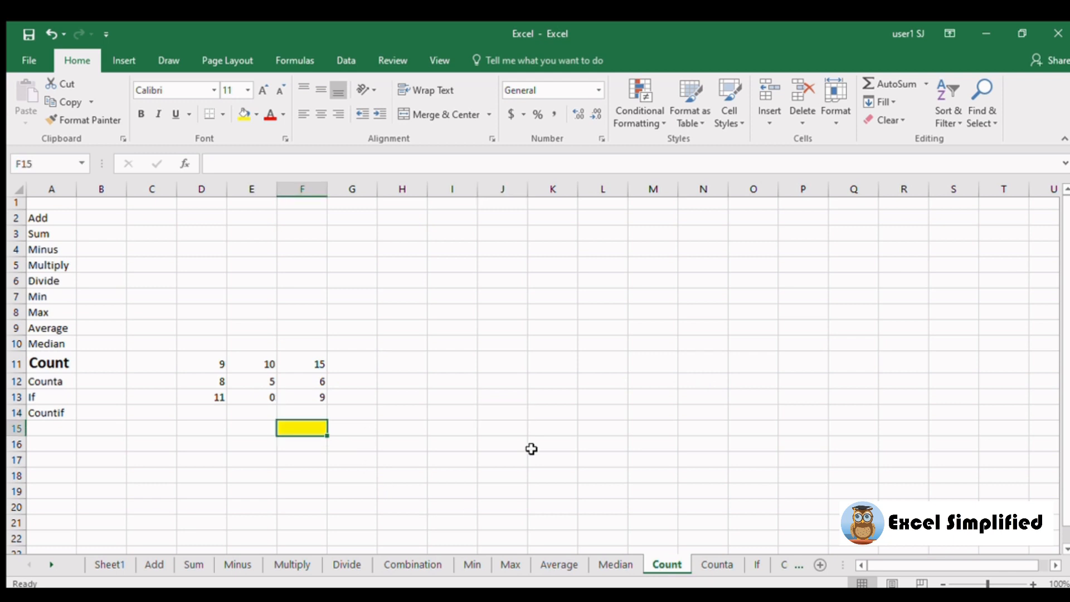
text(=count)
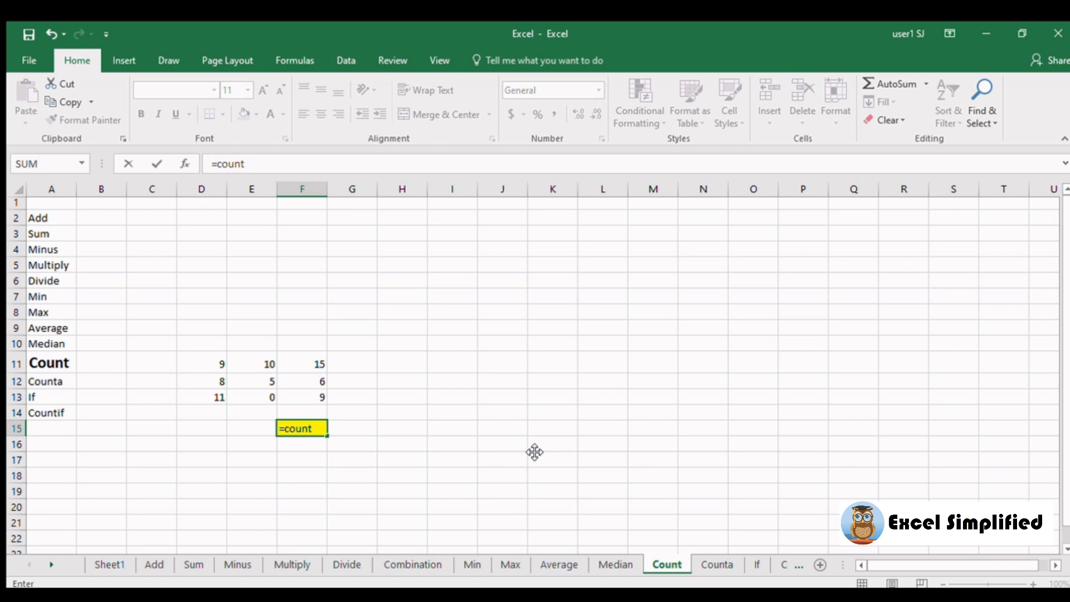
text(()
click(218, 370)
drag(217, 370, 309, 395)
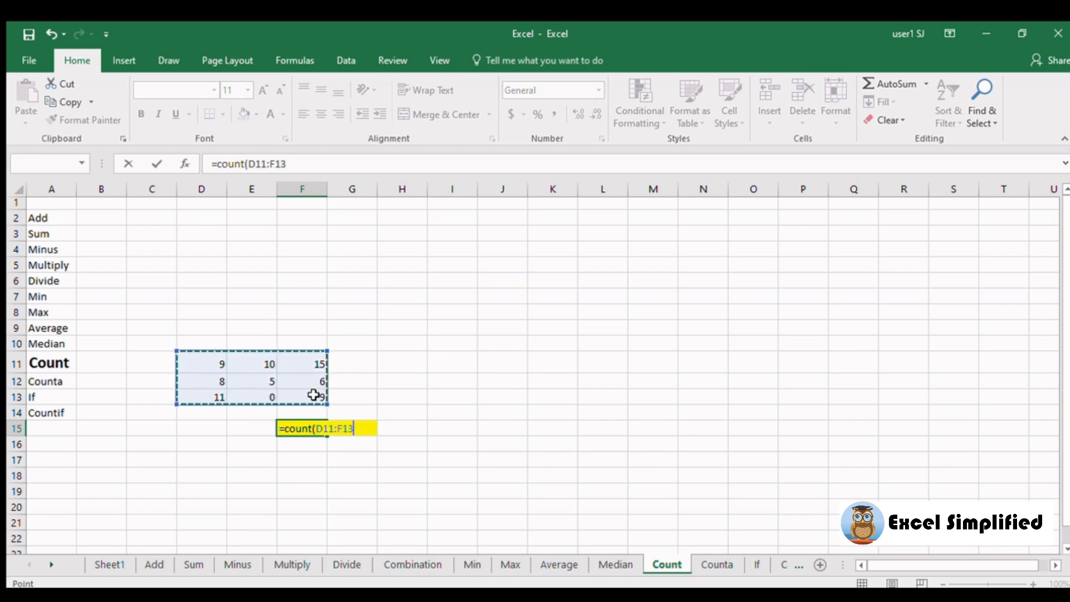
text())
key(Return)
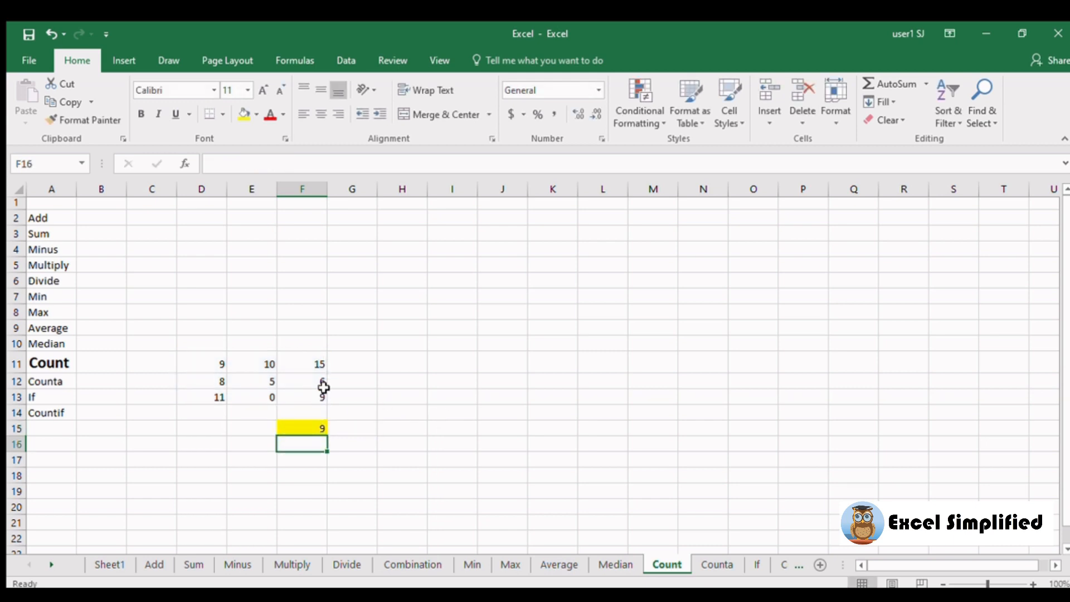
drag(201, 364, 329, 388)
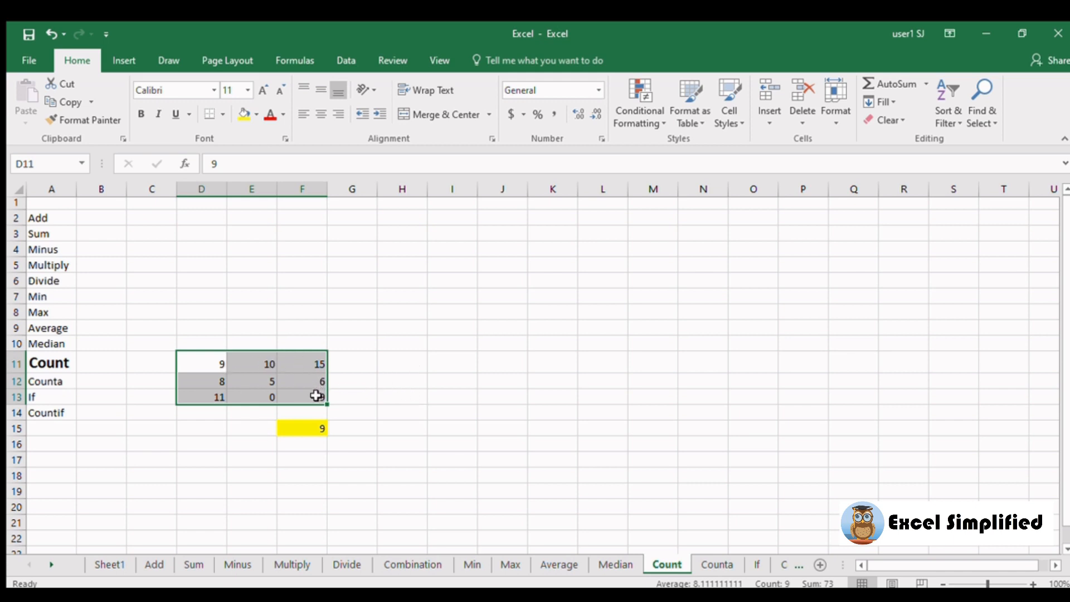
click(390, 372)
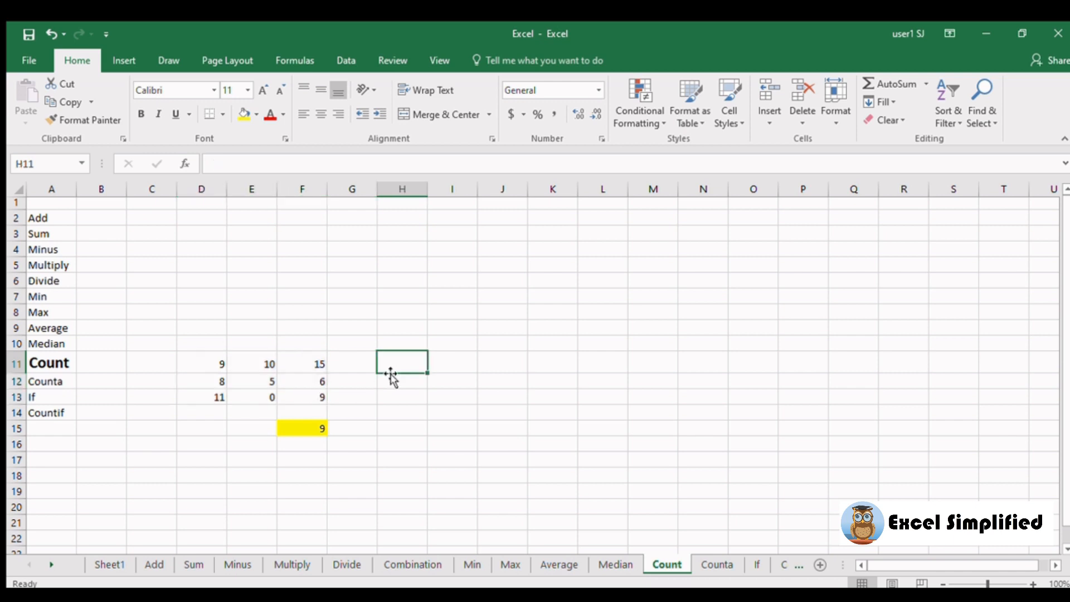
Clear cell E12 in the number block and check the count formula in F15.
click(267, 382)
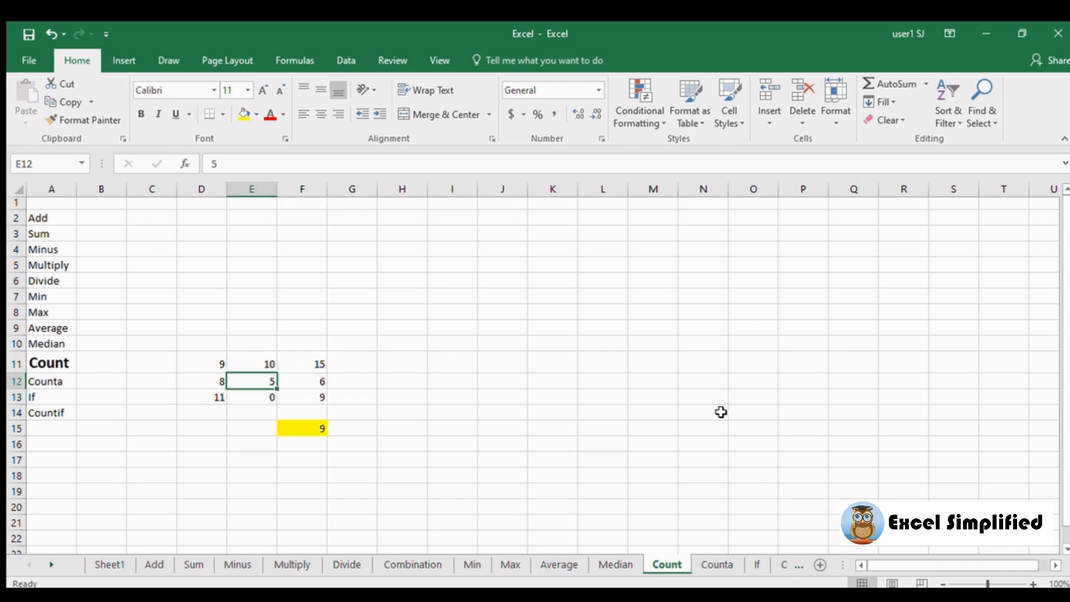
click(467, 446)
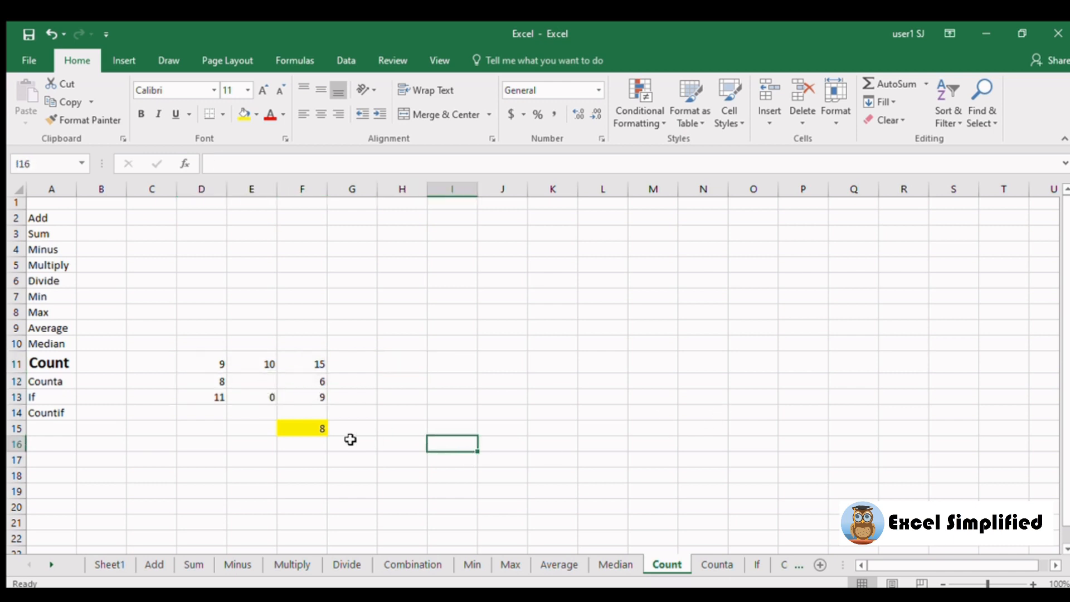
click(315, 430)
double_click(305, 428)
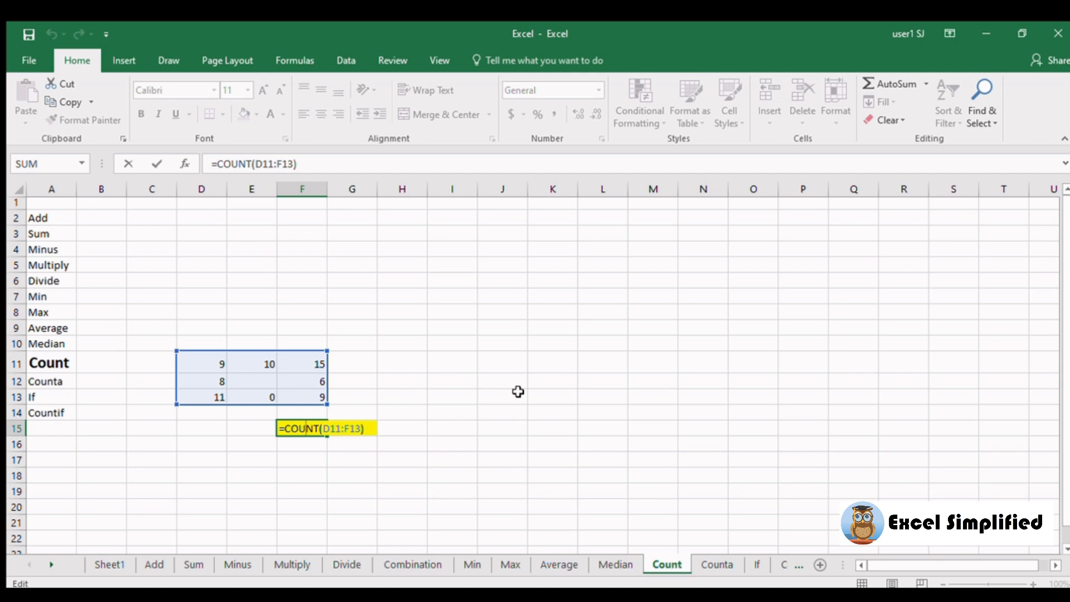
key(Return)
Replace the number in cell D12 with the text "blank" and check the count formula in F15.
click(200, 381)
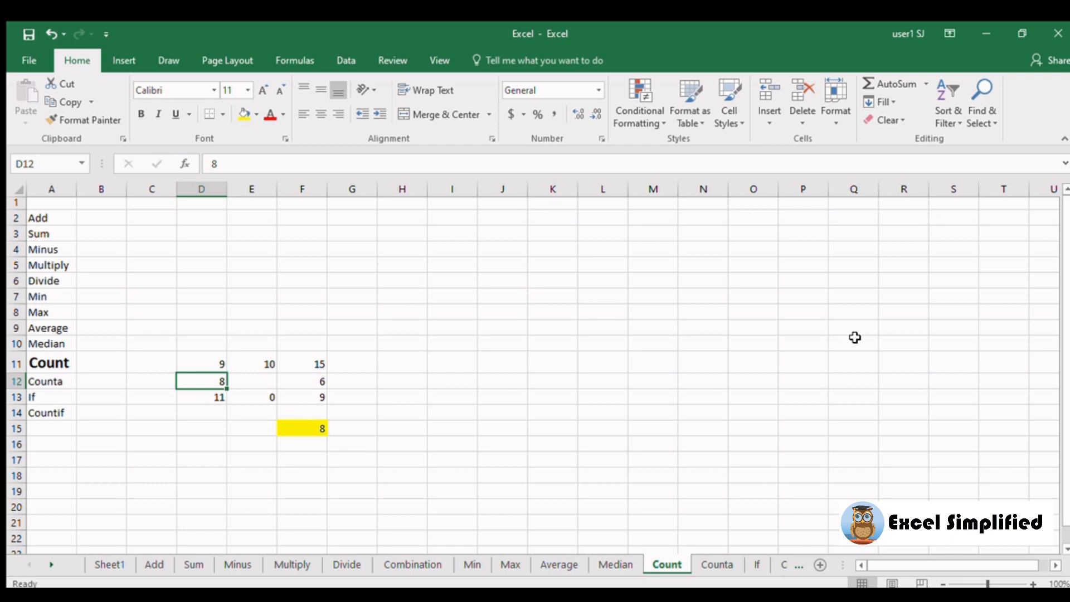
text(blank)
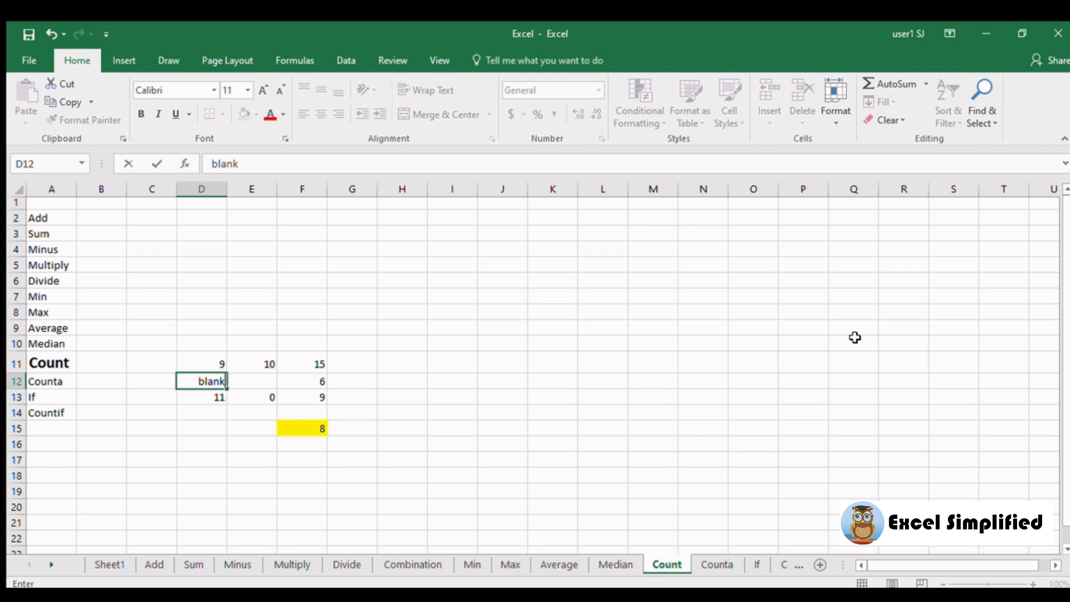
key(Return)
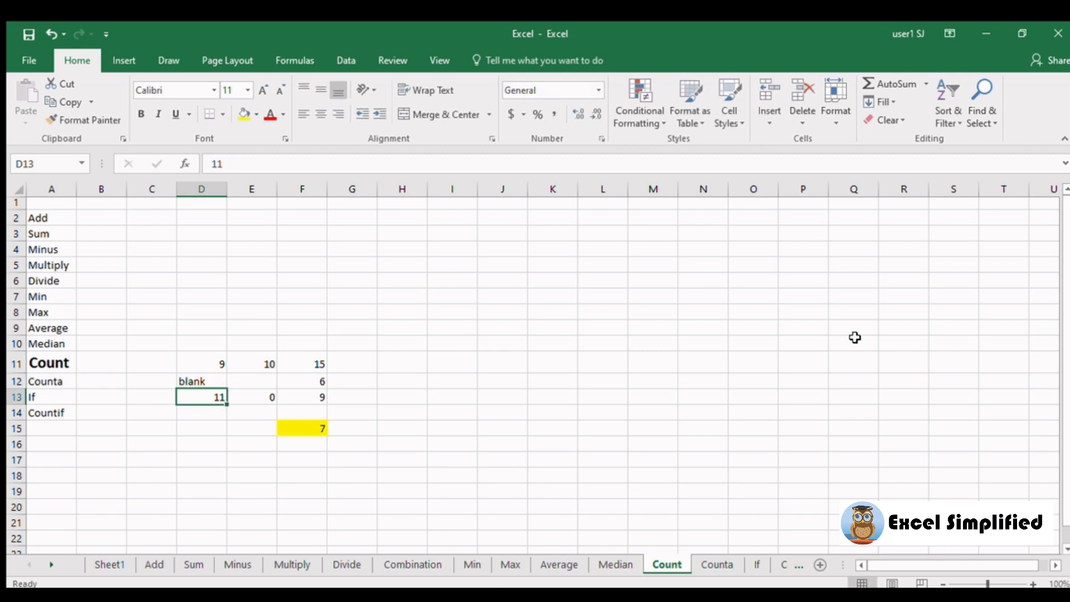
click(455, 428)
click(318, 427)
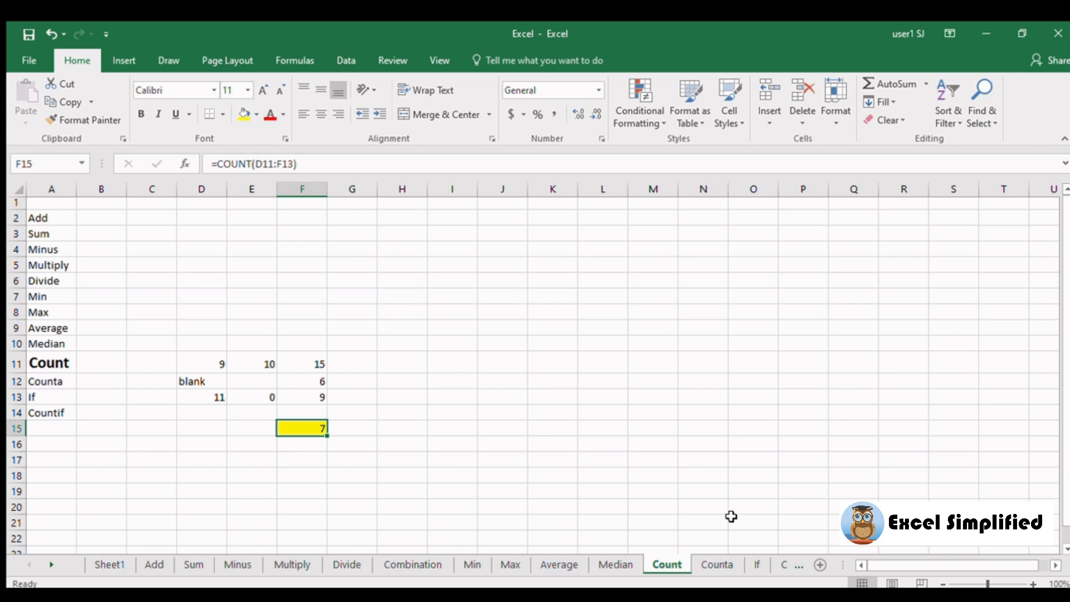
On the Counta sheet, count the filled cells of the mixed text and number block by entering =counta(D12:F14) in cell F16.
click(718, 564)
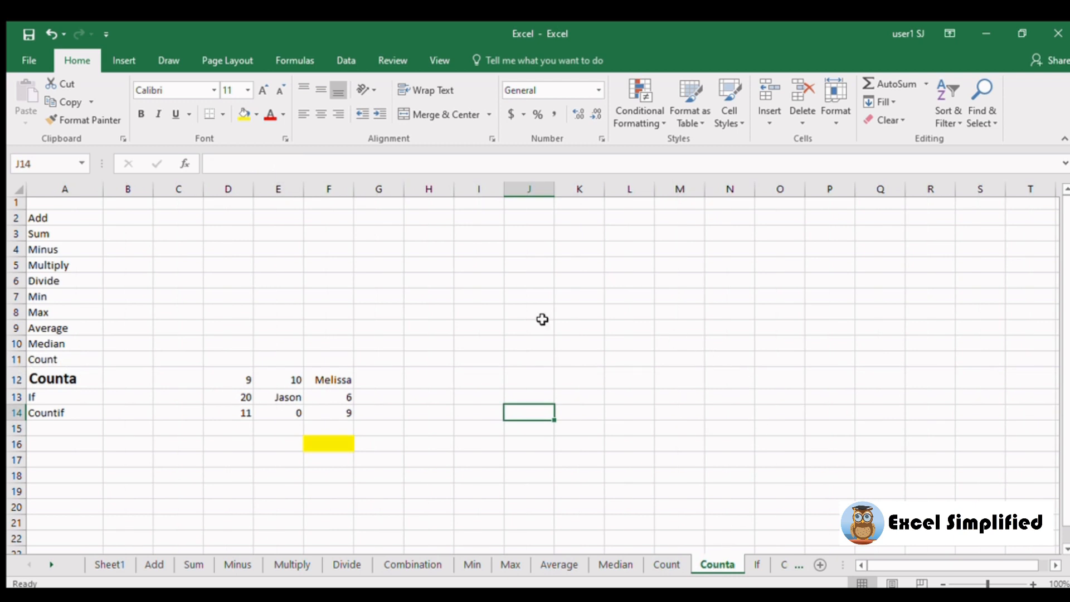
drag(241, 380, 329, 417)
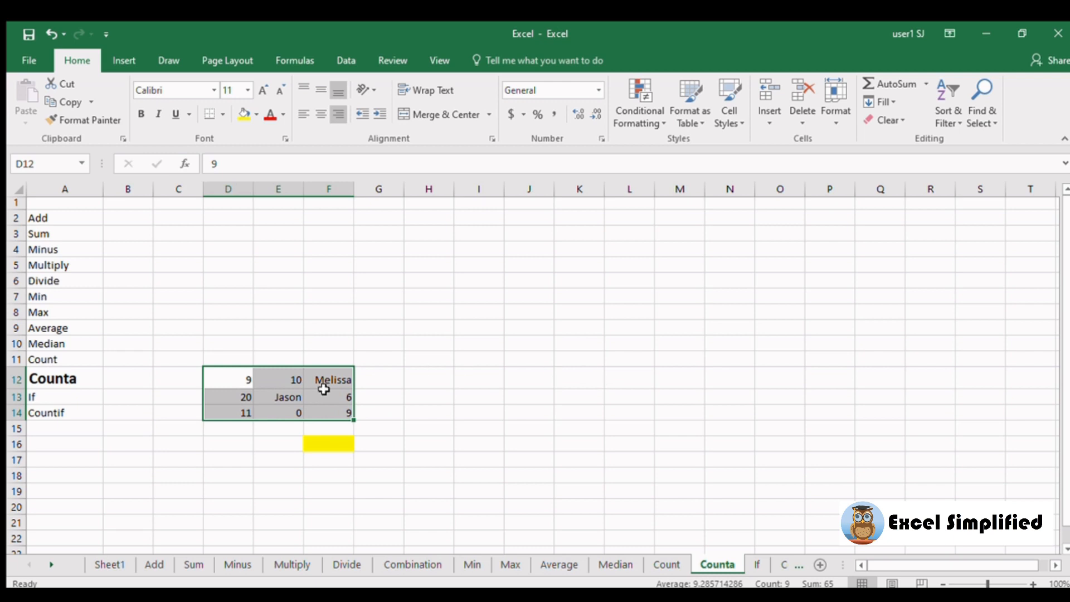
click(226, 375)
click(294, 399)
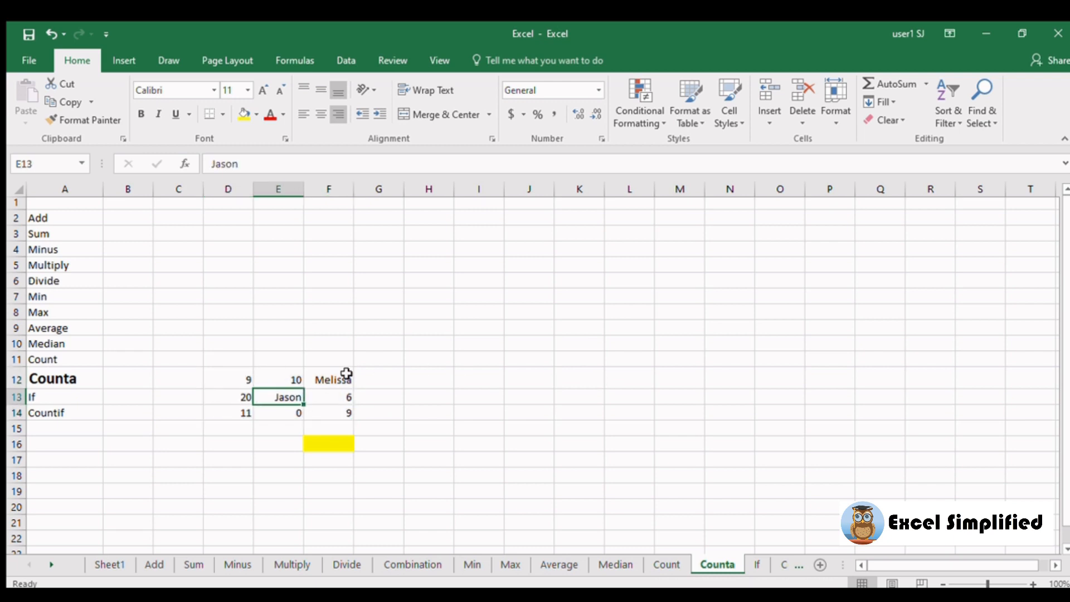
click(347, 375)
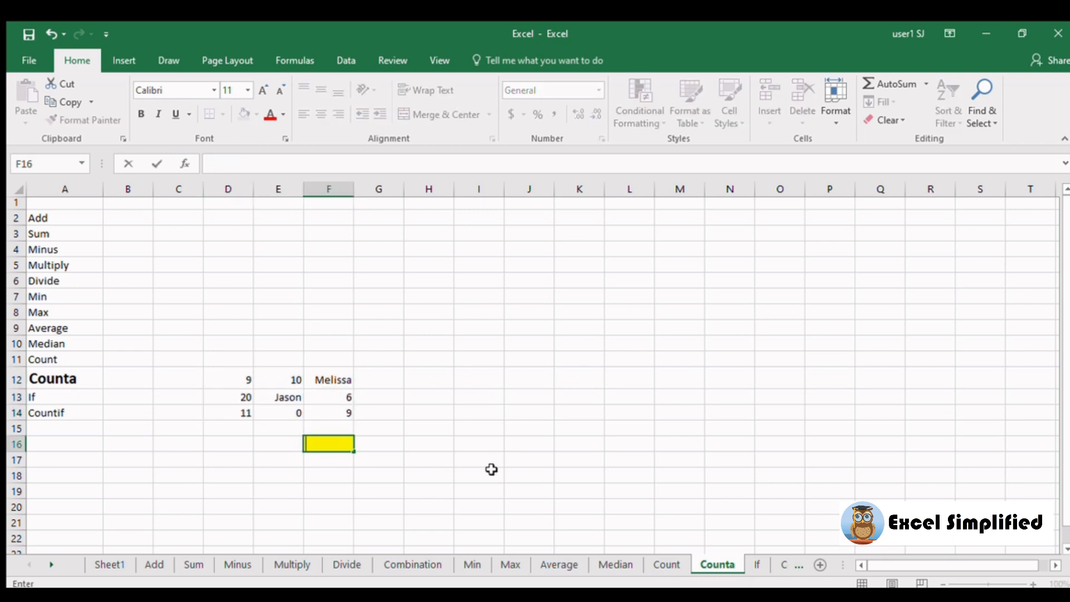
text(=counta()
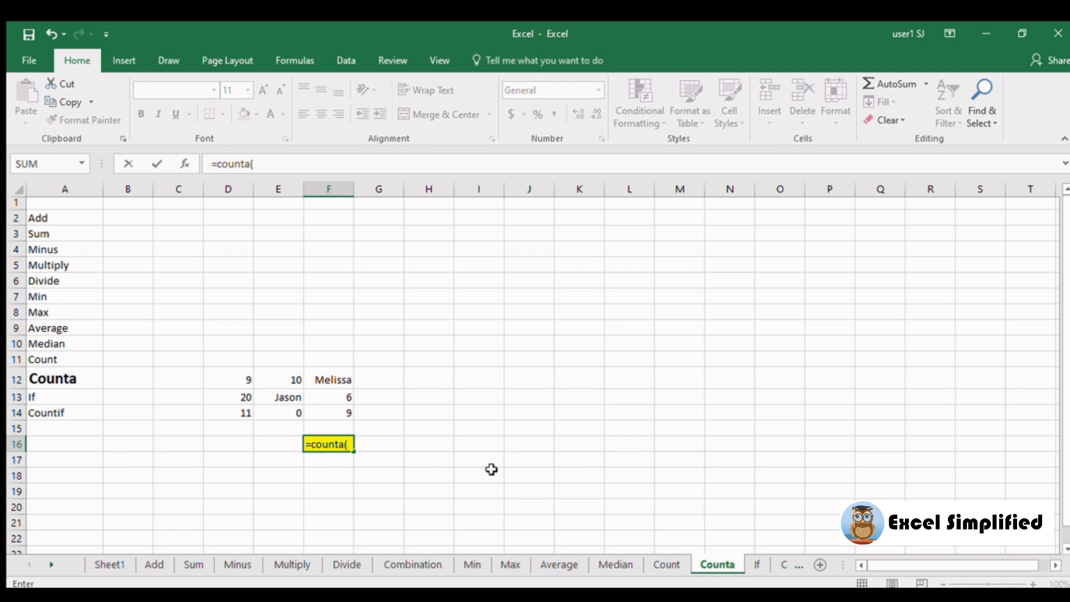
drag(243, 375, 349, 413)
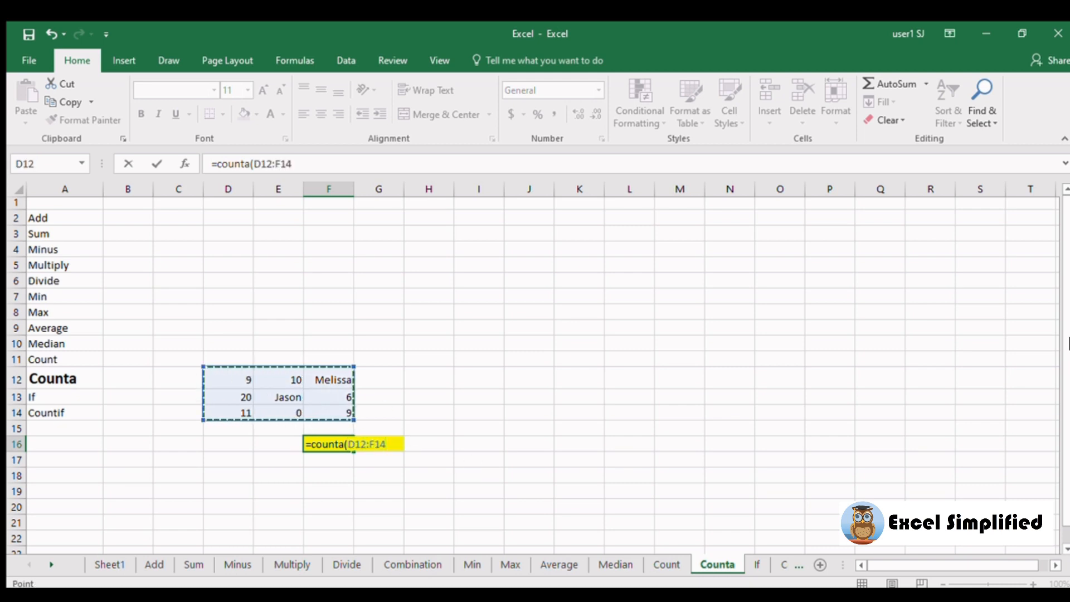
text())
key(Return)
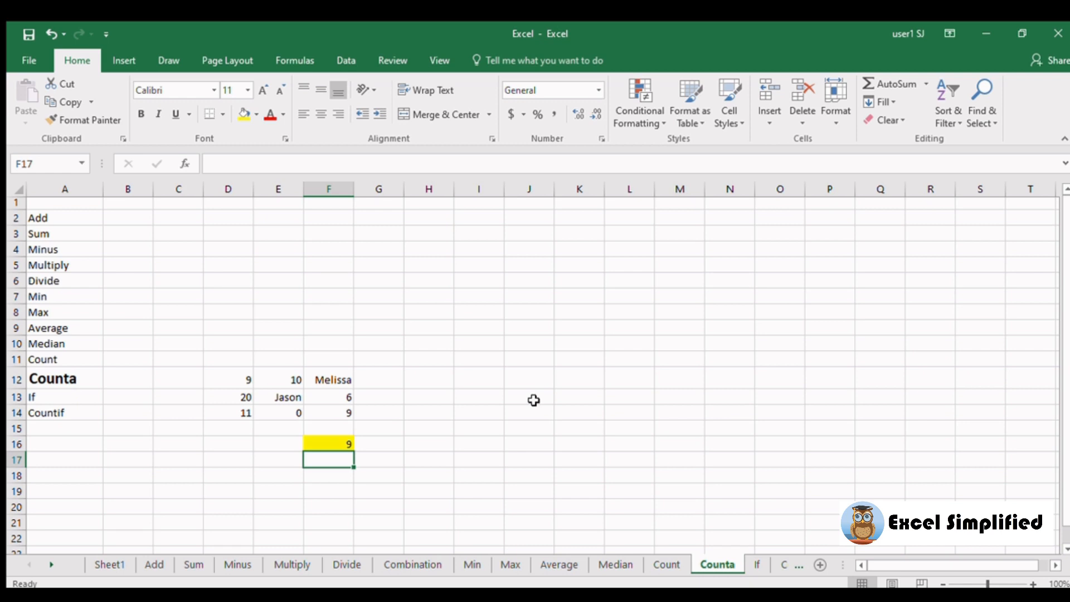
double_click(347, 445)
key(Return)
Clear the name in cell E13 and check the COUNTA formula in F16.
click(420, 399)
click(272, 398)
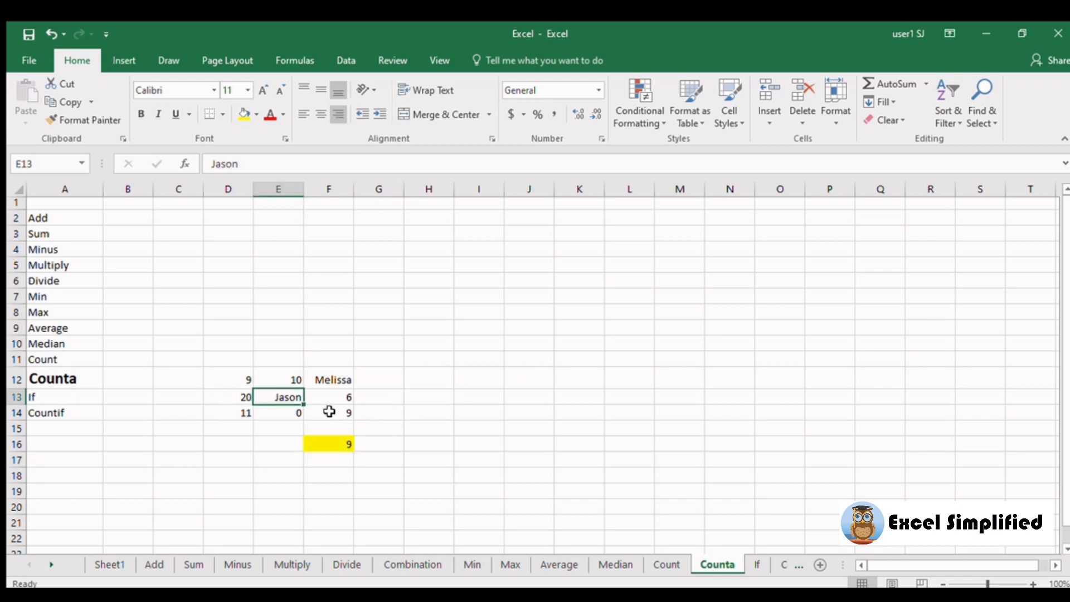
key(Delete)
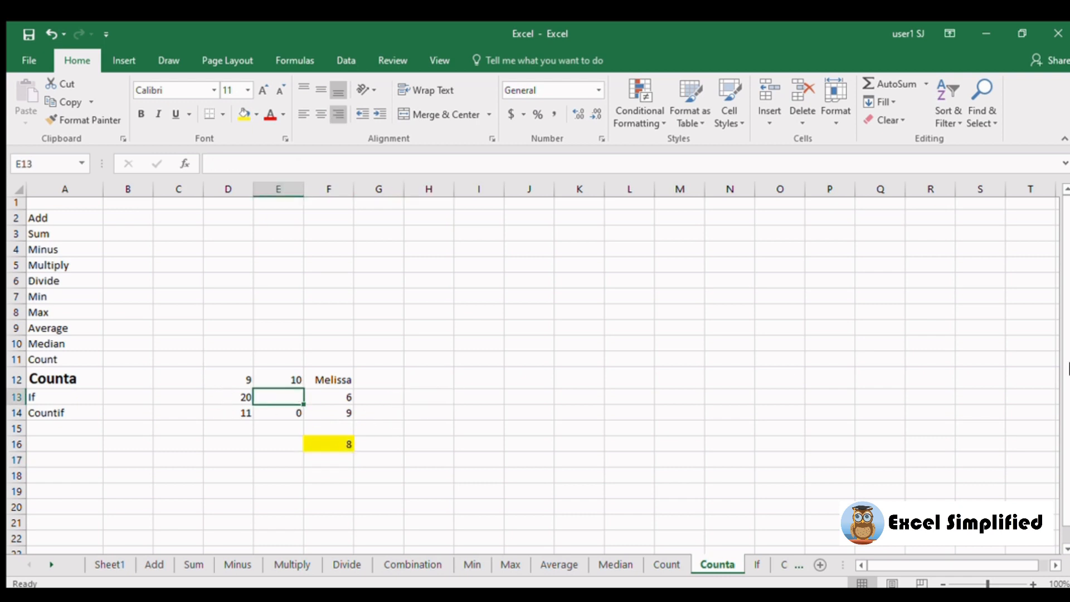
click(348, 446)
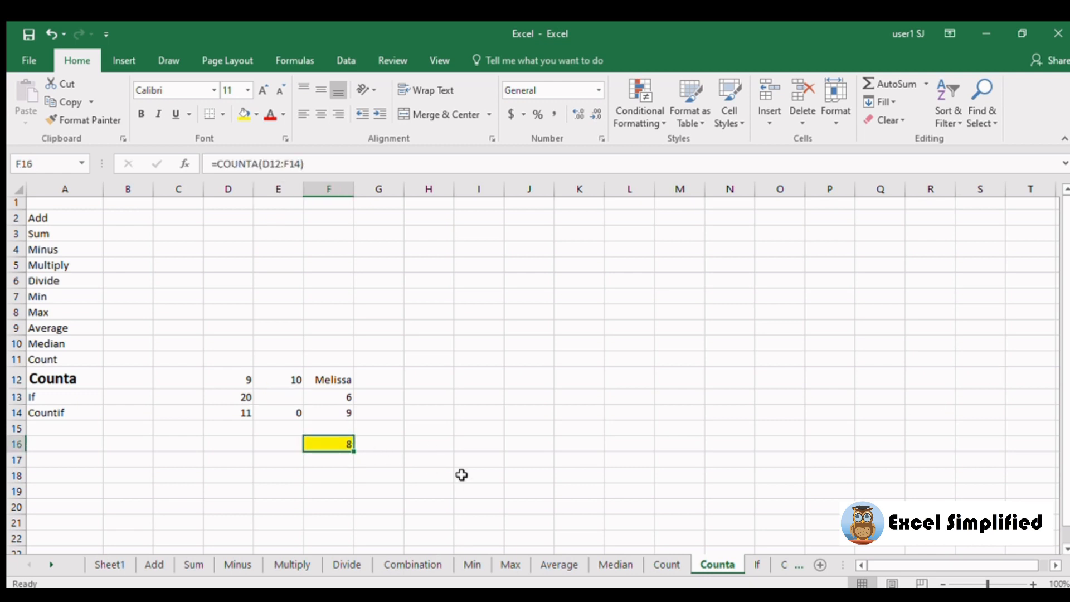
Open the If sheet and examine the pass condition in D13 and the exam scores in D15:D20.
click(49, 564)
click(49, 565)
click(49, 564)
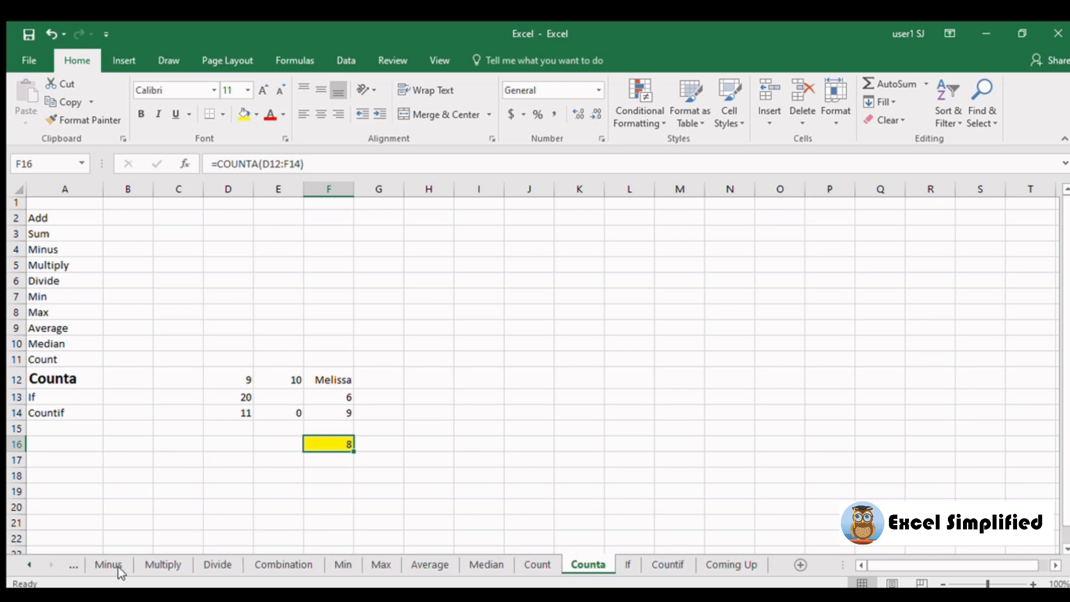
click(621, 563)
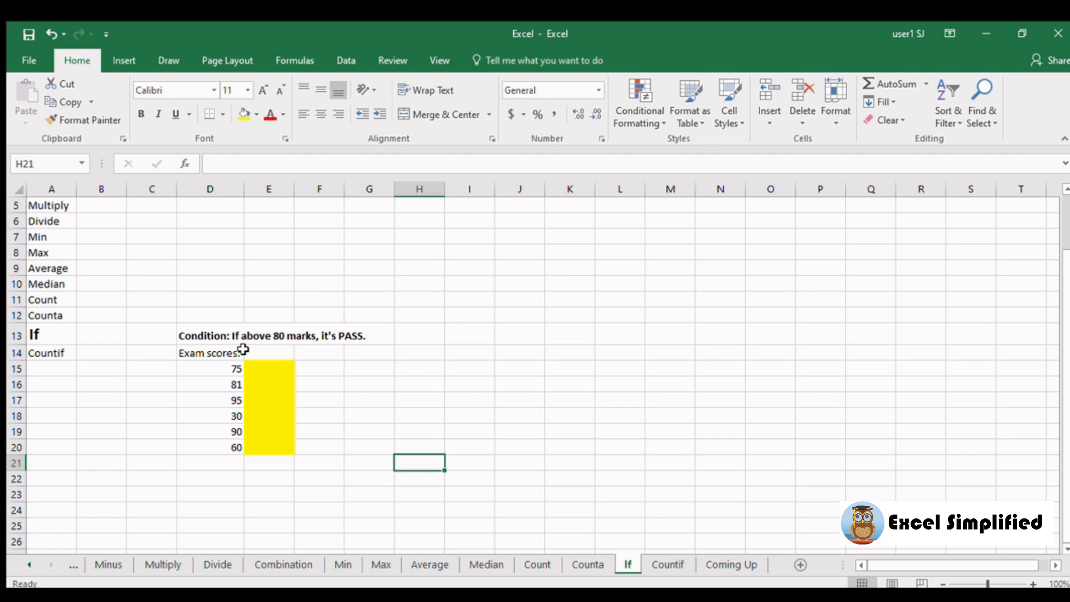
click(200, 355)
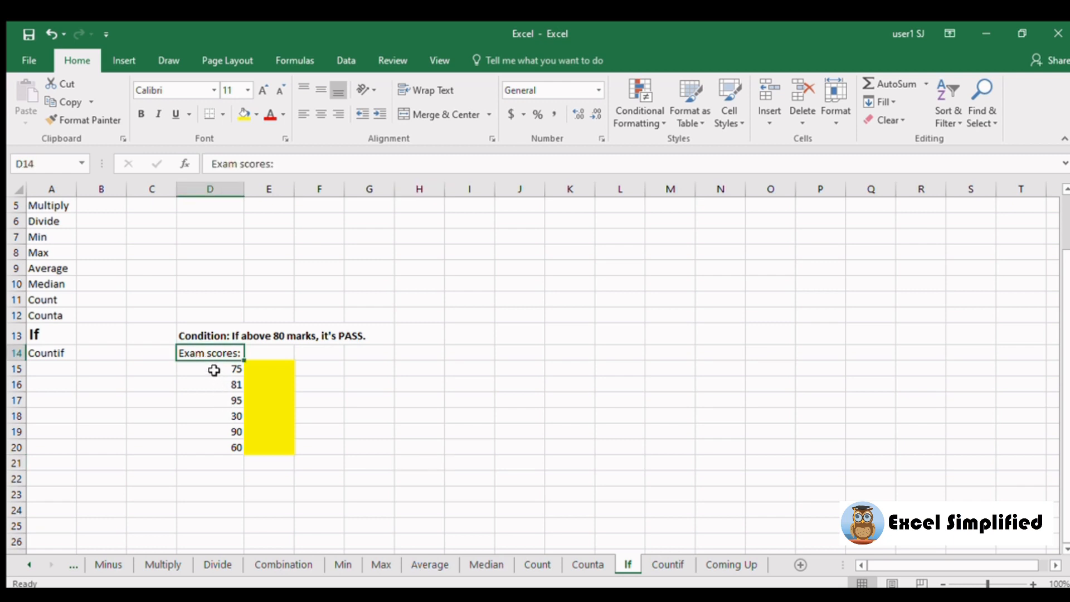
drag(214, 370, 225, 451)
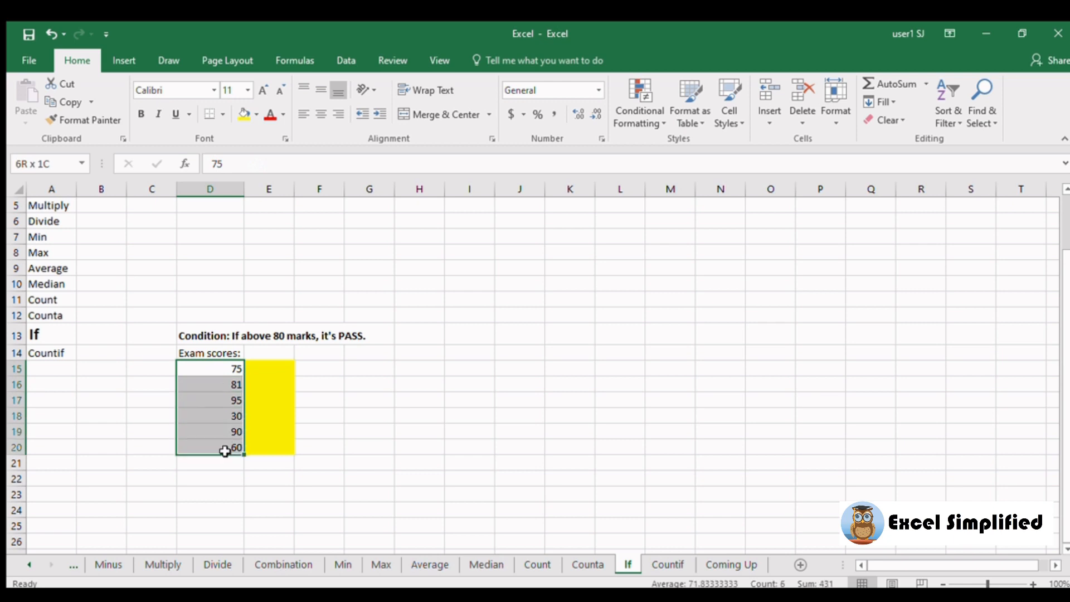
click(446, 397)
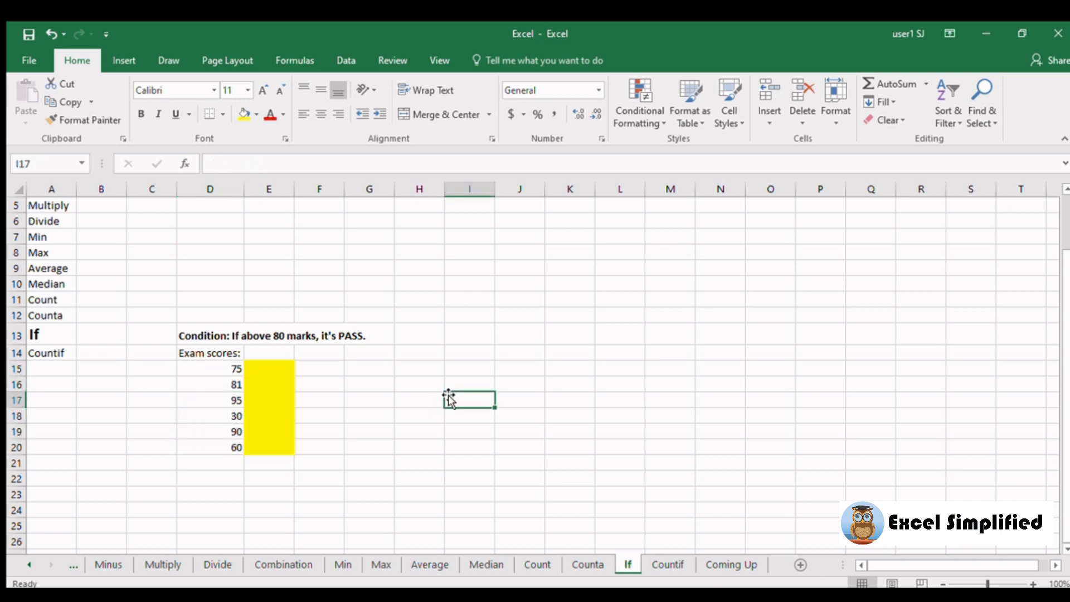
click(280, 368)
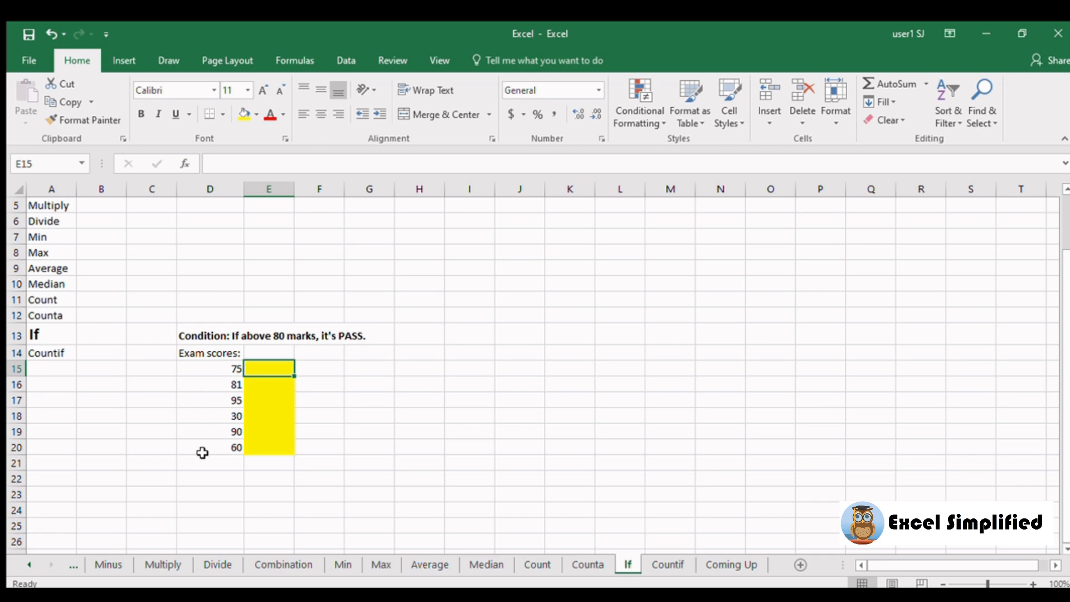
click(216, 337)
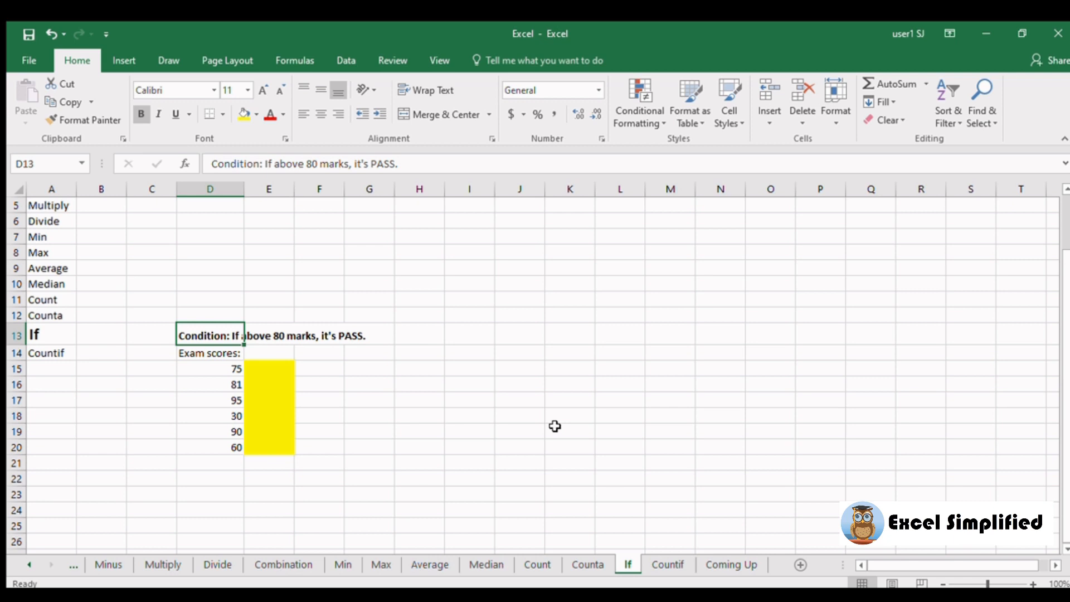
click(485, 355)
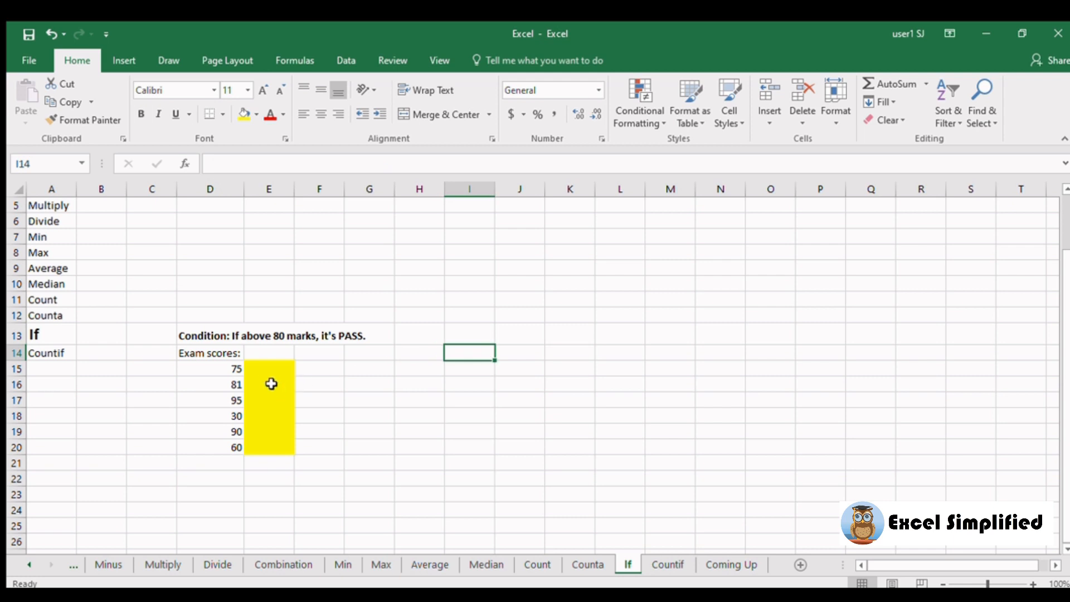
Grade the first exam score by entering =if(D15>80,"PASS","FAIL") in cell E15 of the If sheet.
click(269, 370)
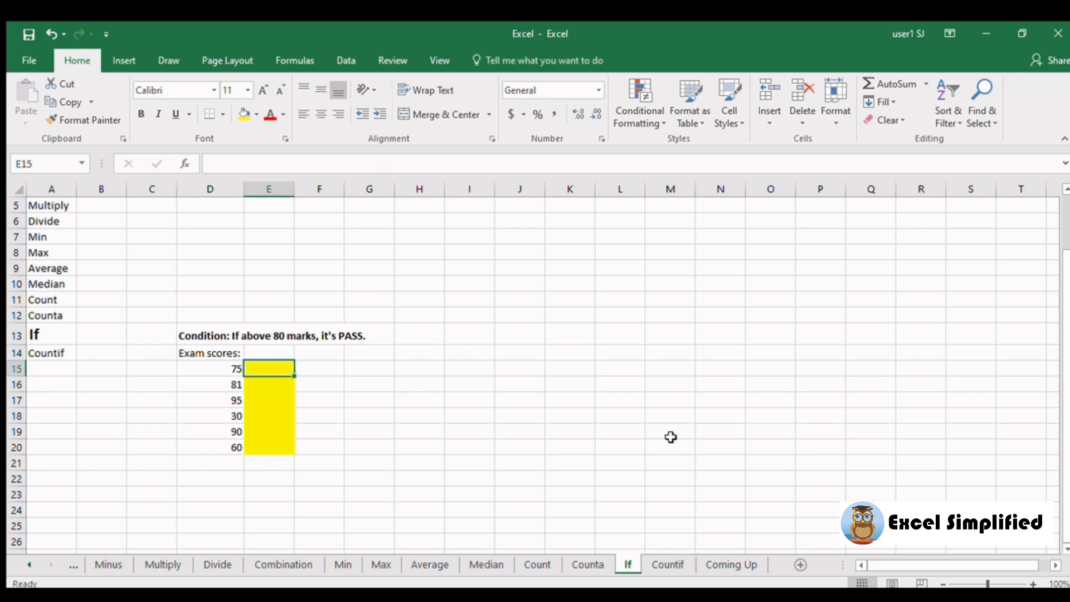
text(=if()
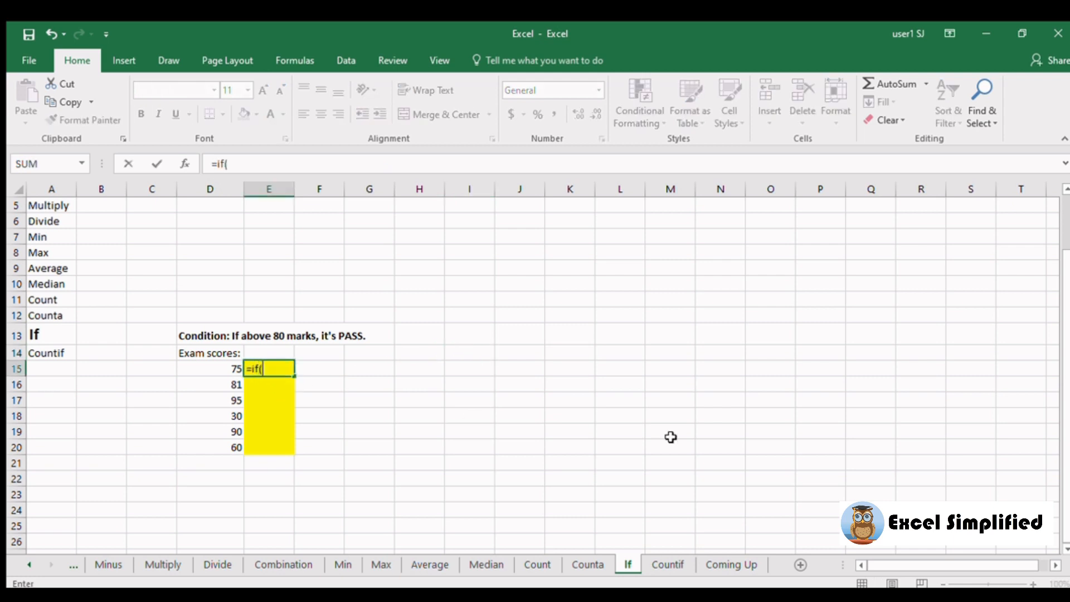
key(Left)
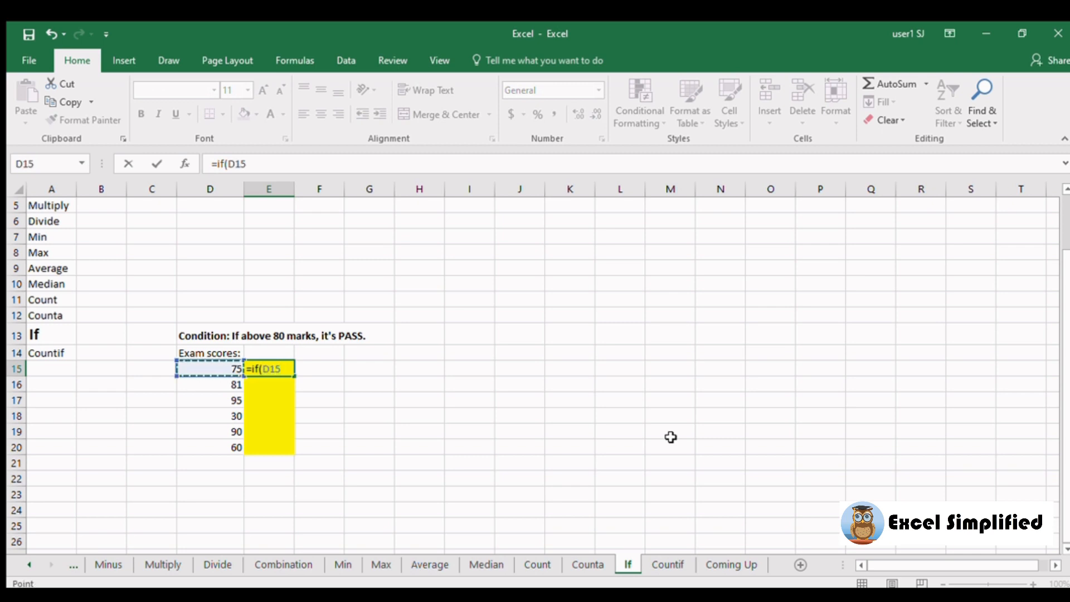
text(>80,)
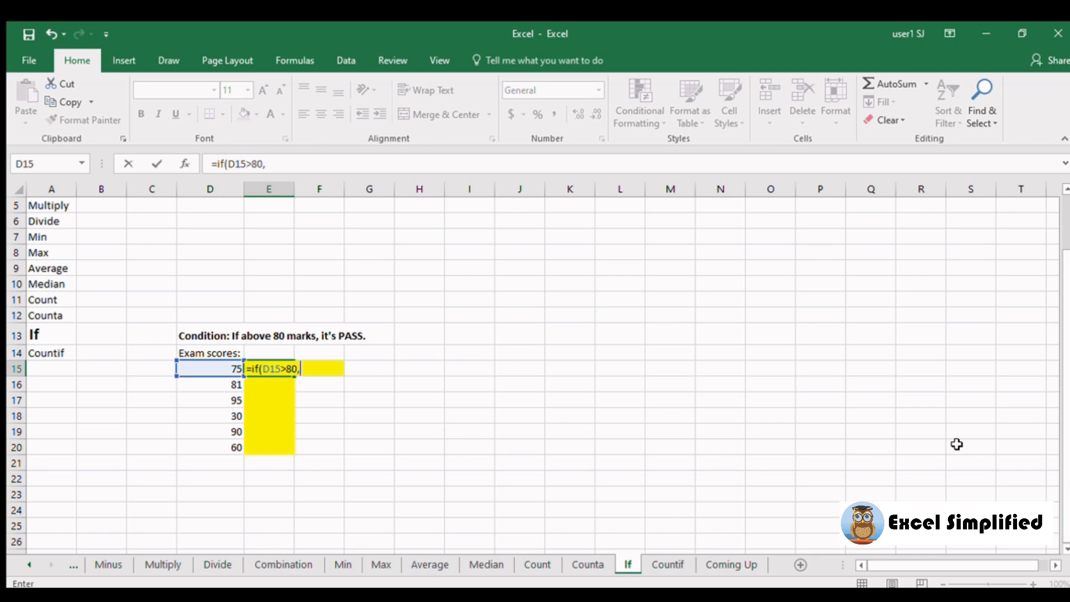
text("PASS".)
key(BackSpace)
text(,"FAIL"))
key(Return)
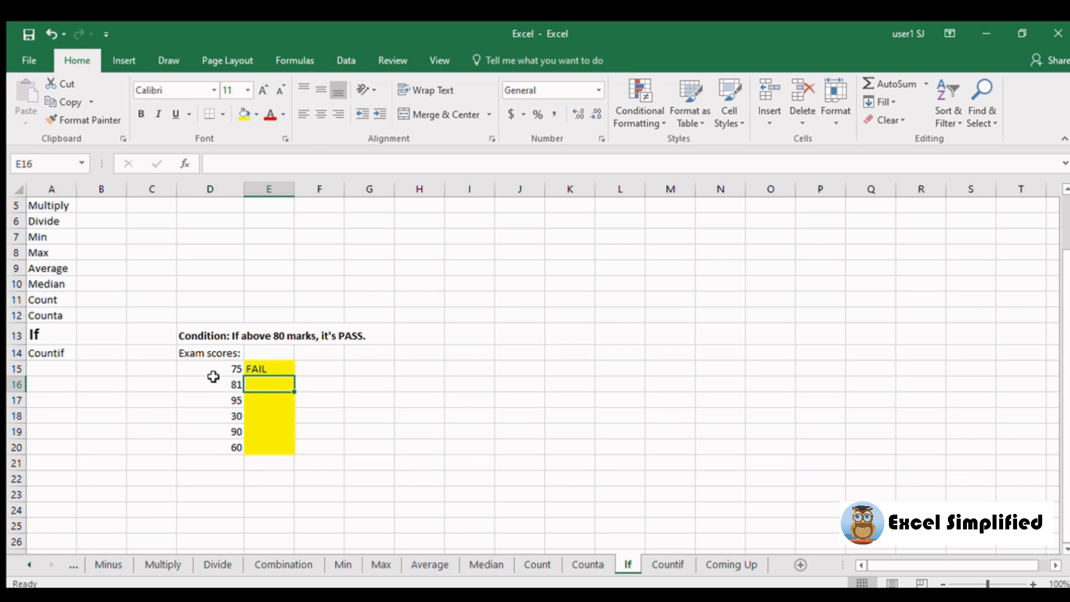
Fill the IF formula from E15 down through E20 and review the graded scores on the If sheet.
click(286, 368)
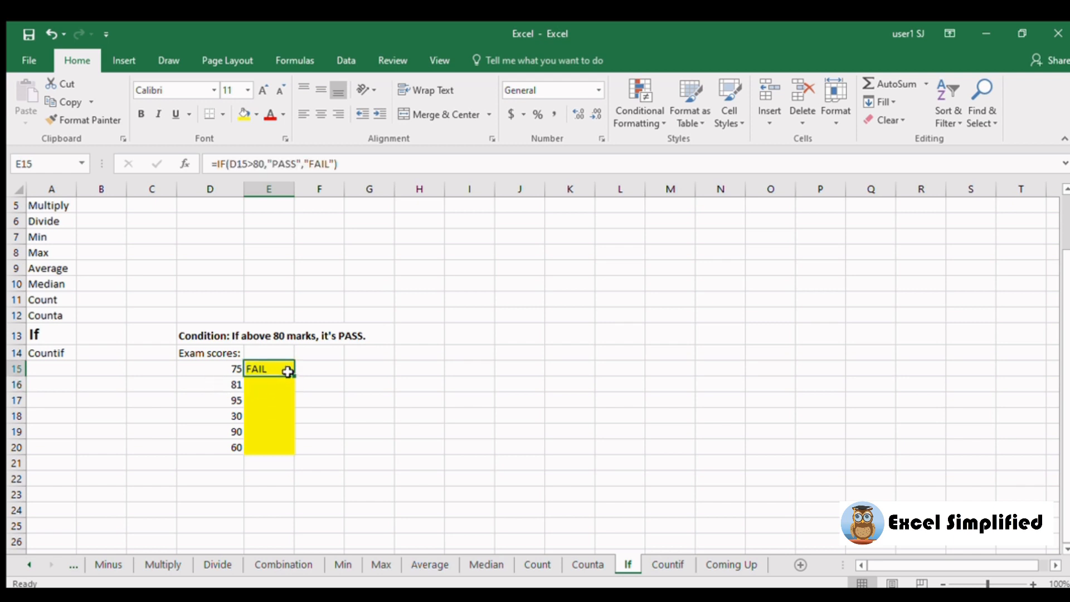
click(295, 379)
click(284, 366)
drag(295, 377, 300, 454)
click(664, 565)
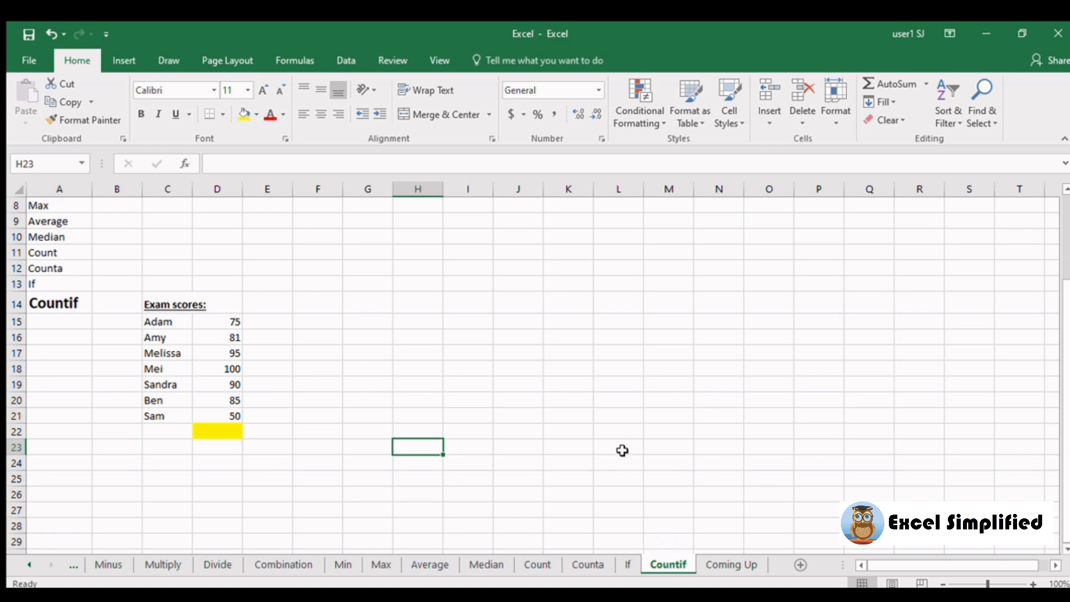
click(628, 564)
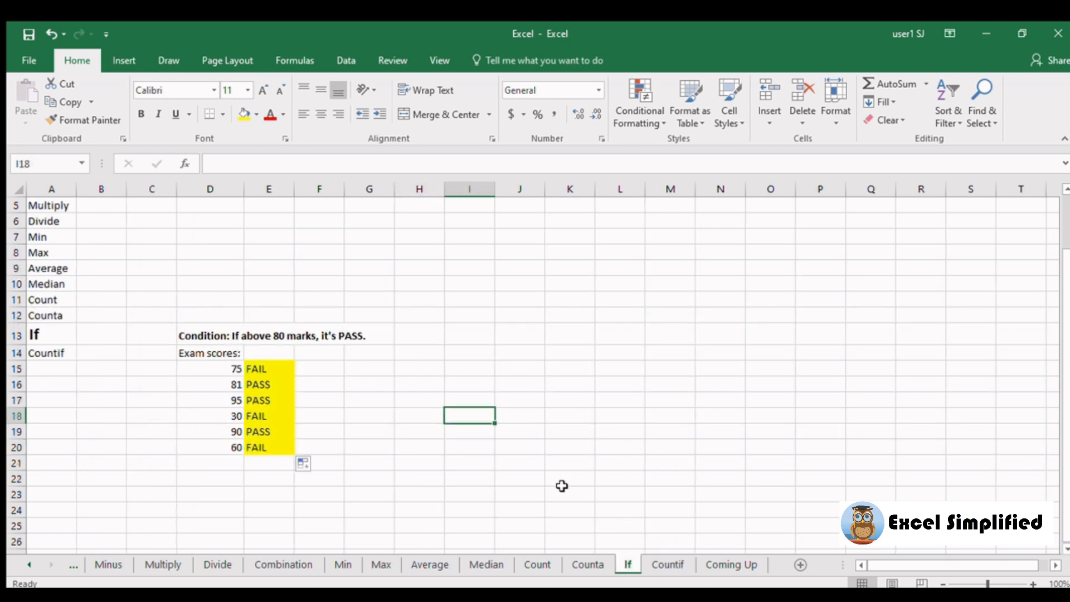
Open the Countif sheet and examine the student names and their exam scores in C15:D21.
click(665, 564)
drag(179, 321, 179, 428)
click(225, 322)
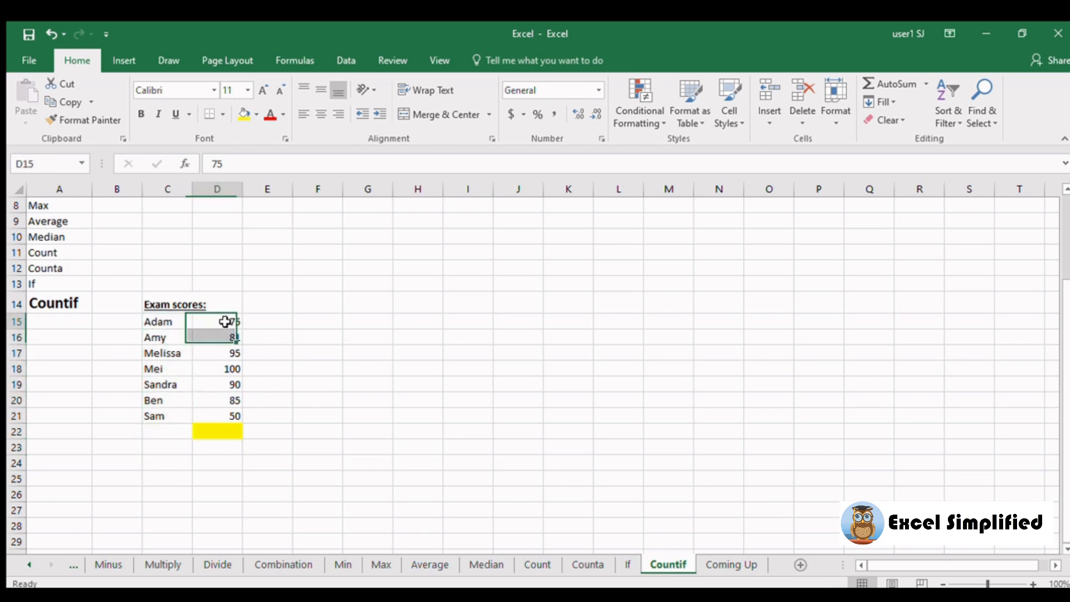
drag(225, 322, 228, 413)
click(430, 366)
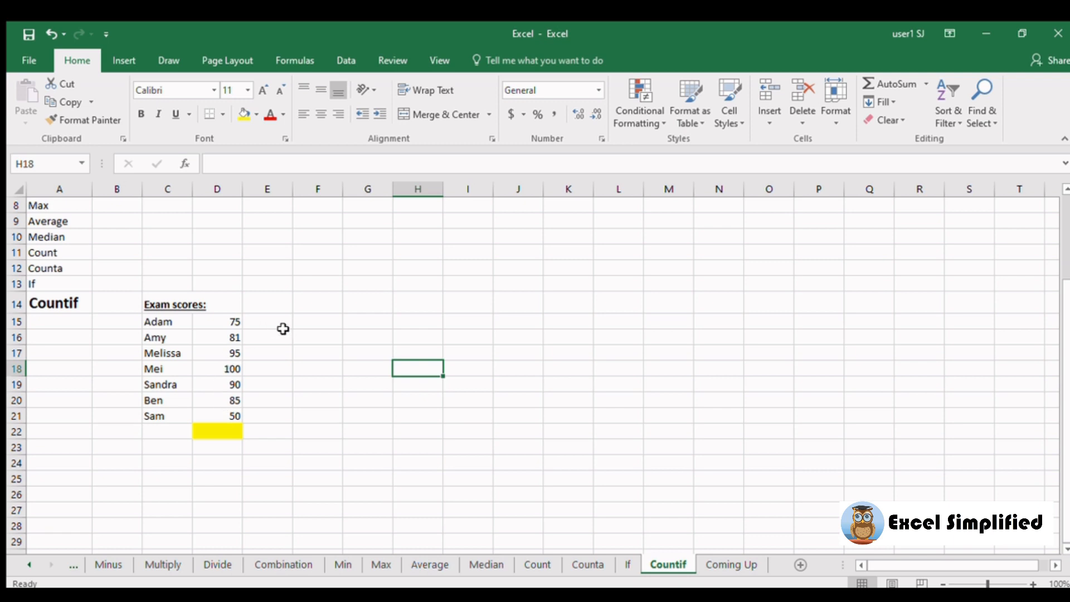
Count the exam scores above 80 by entering =countif(D15:D21,">80") in cell D22.
click(229, 432)
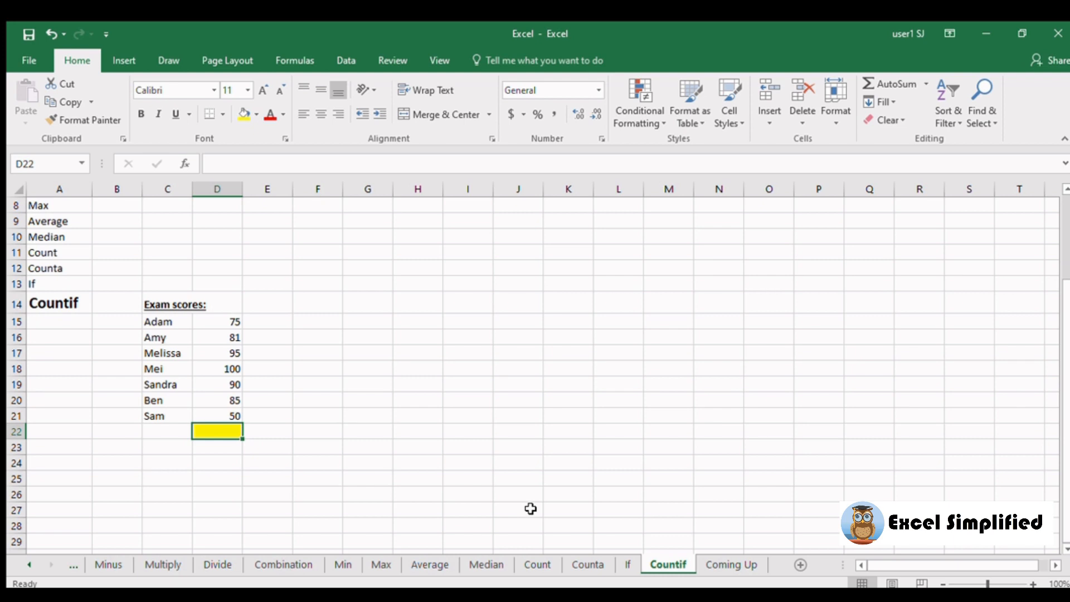
text(=cou)
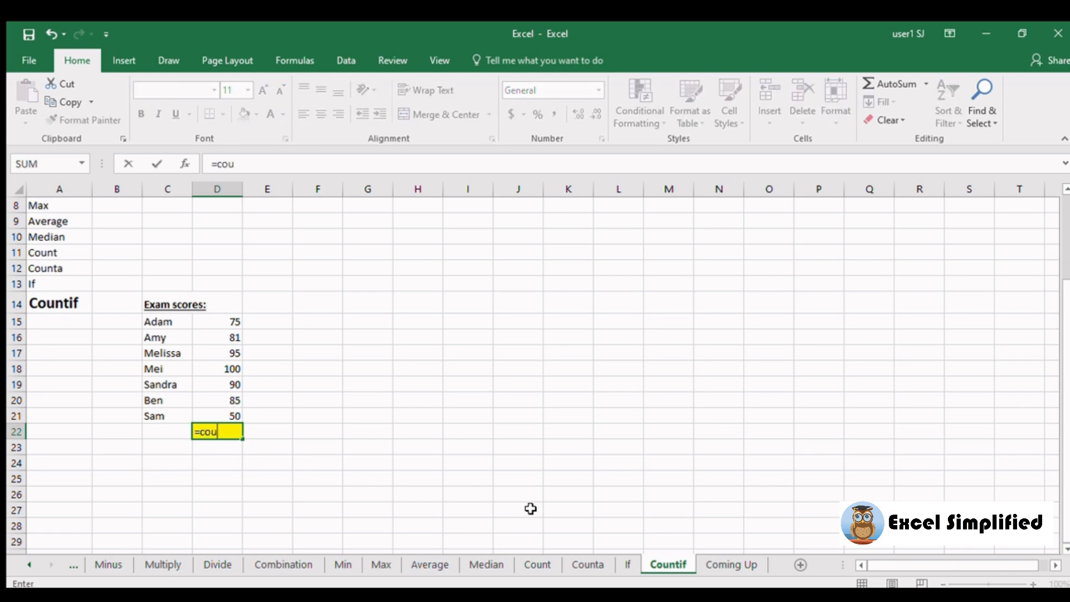
text(ntif()
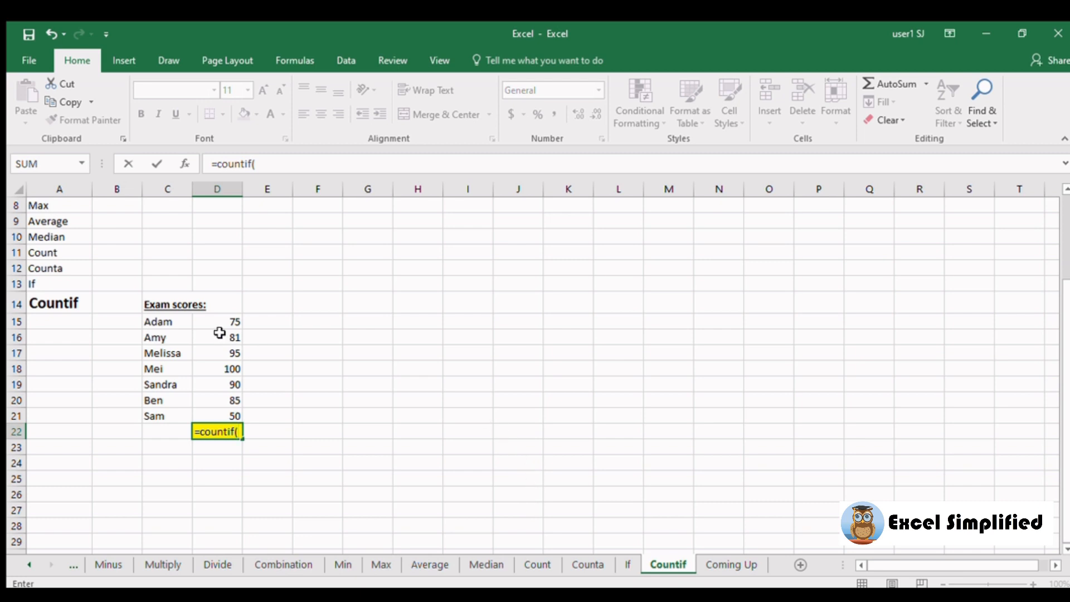
drag(220, 321, 212, 416)
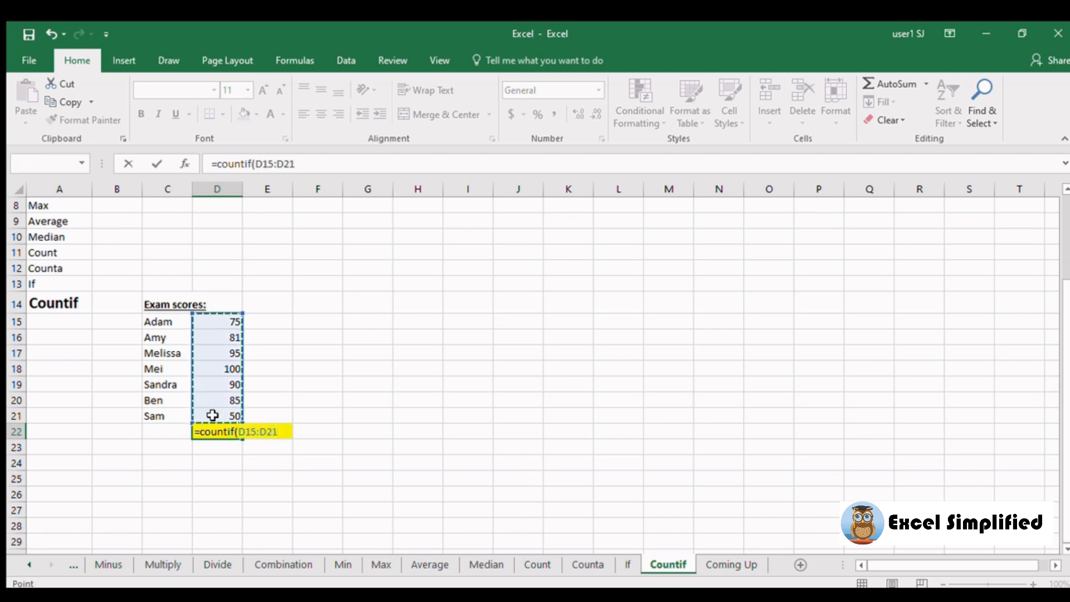
text(,)
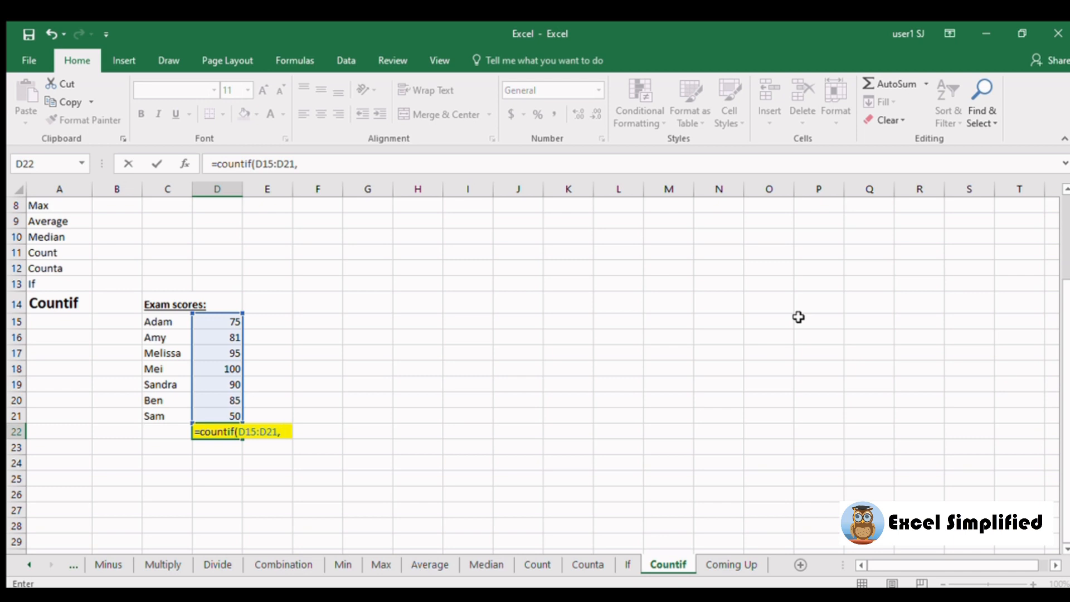
text(">80"))
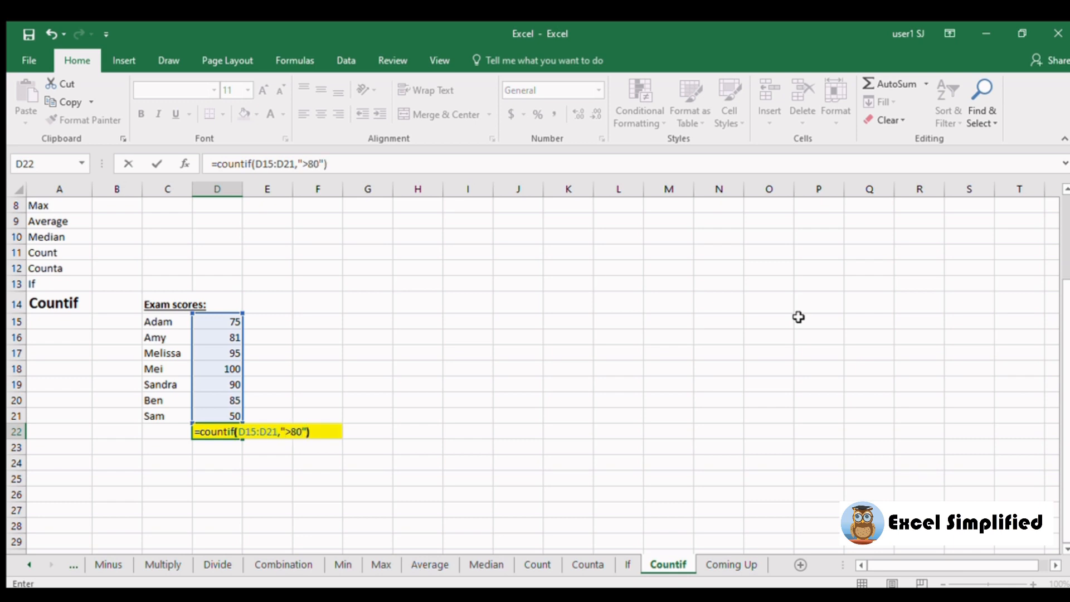
key(Return)
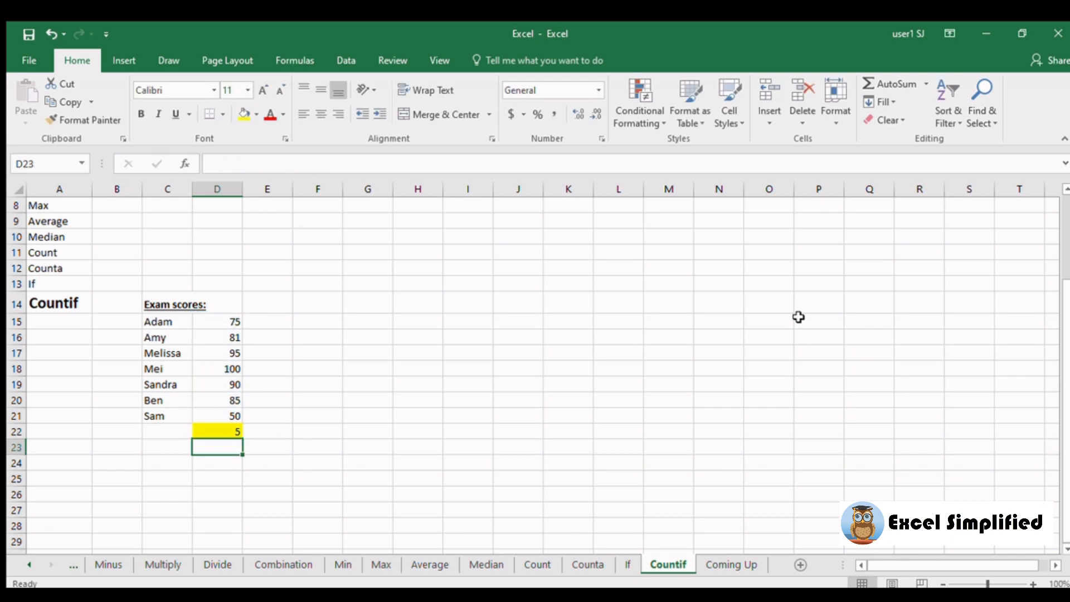
Check the COUNTIF formula in D22 and open the Coming Up sheet.
click(217, 434)
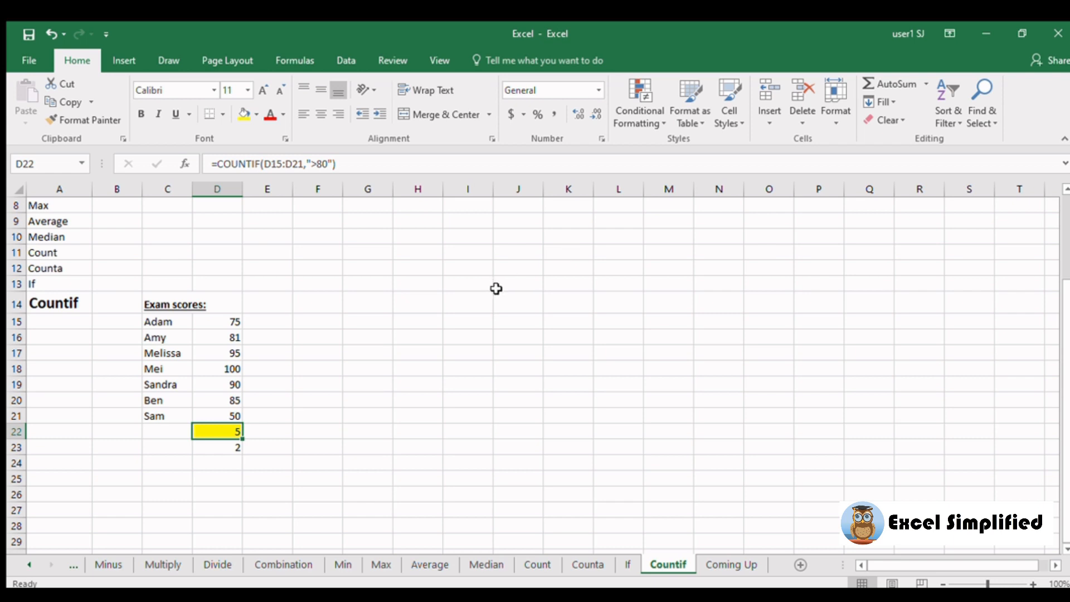
click(725, 566)
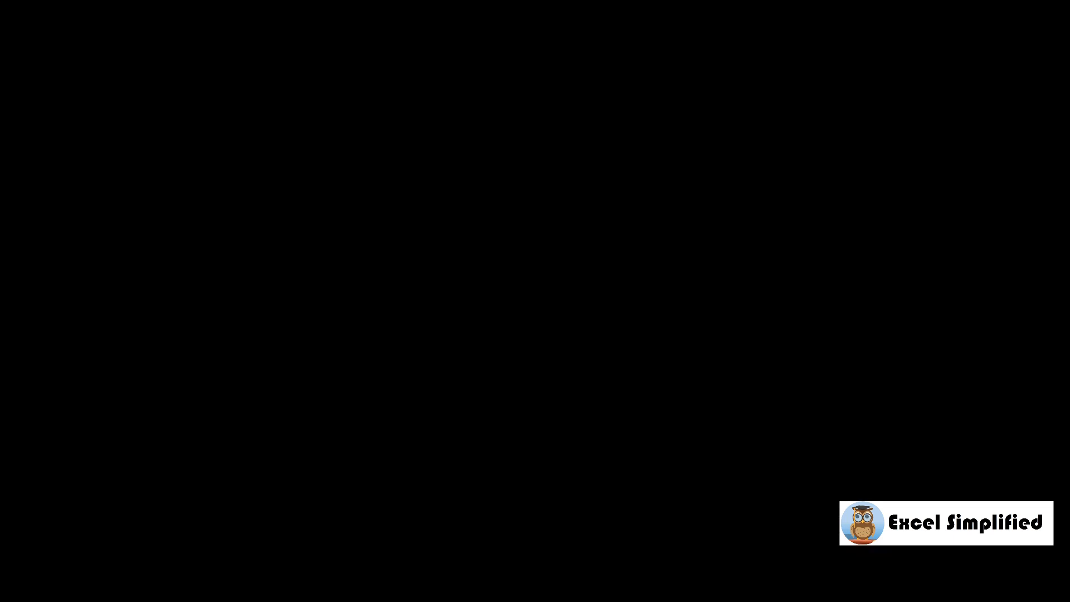